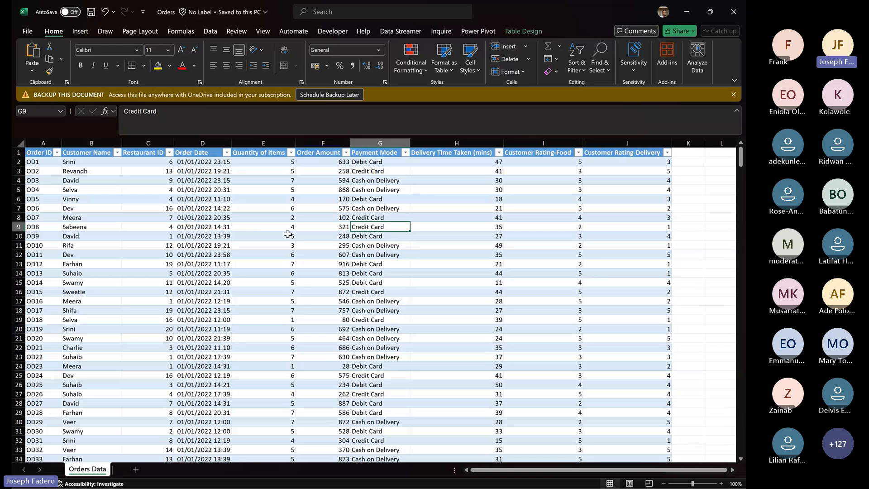
- Go to the Order ID header cell at the start of the orders table
left_click(288, 234)
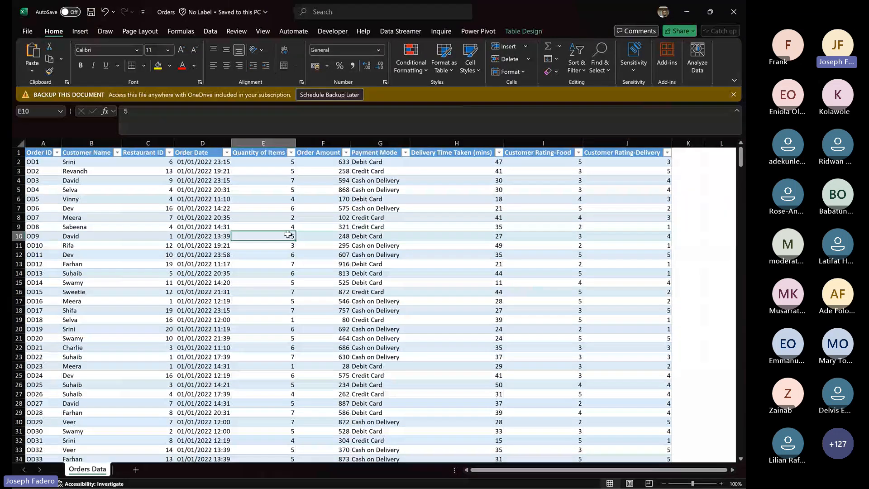
key("Left")
key("Left")
key("Left")
key("Left")
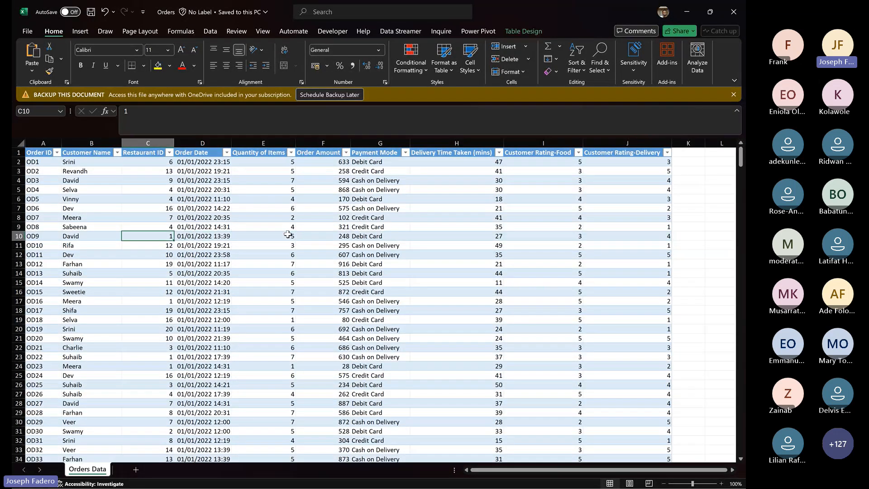
key("Up")
key("Up")
key("Up")
key("Up")
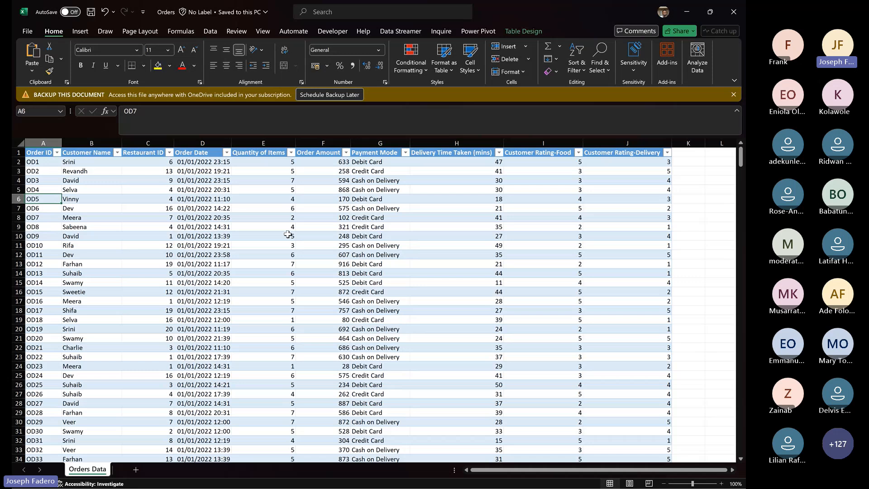
key("Up")
key("Up")
key("Up")
key("Up")
key("Up")
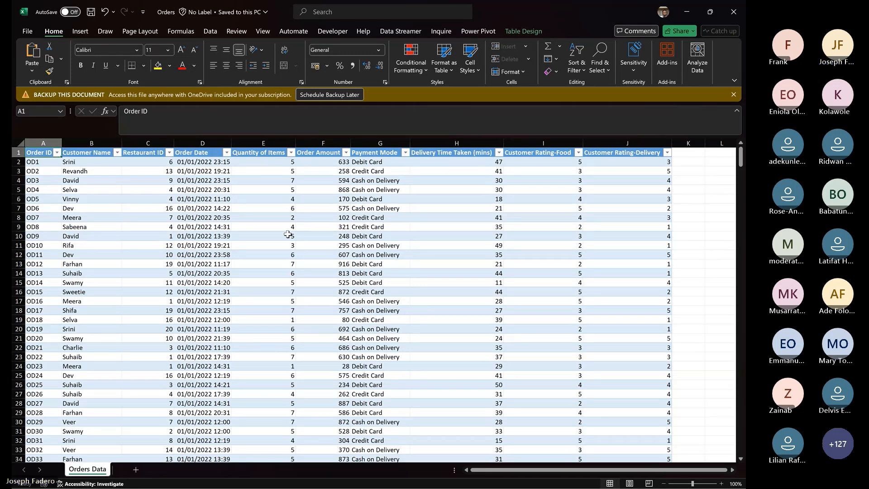
- Examine the first order record field by field, from Customer Name through Customer Rating-Delivery
key("Right")
key("Down")
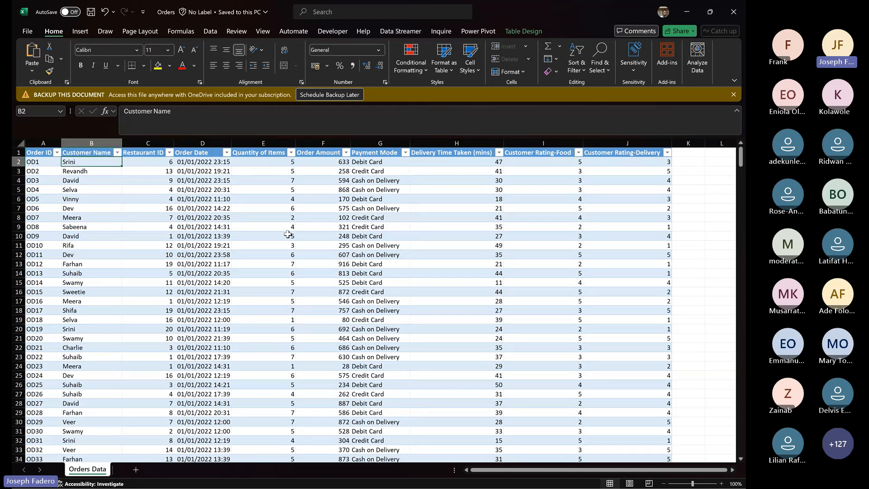
key("Right")
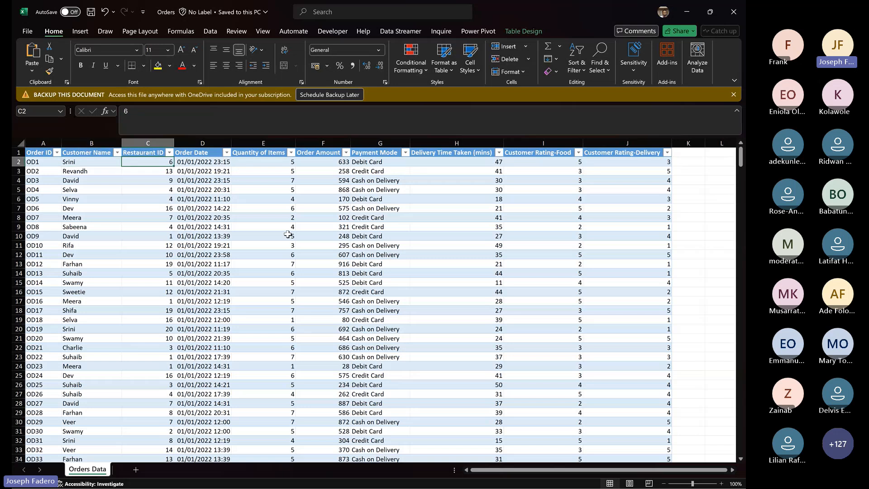
key("Right")
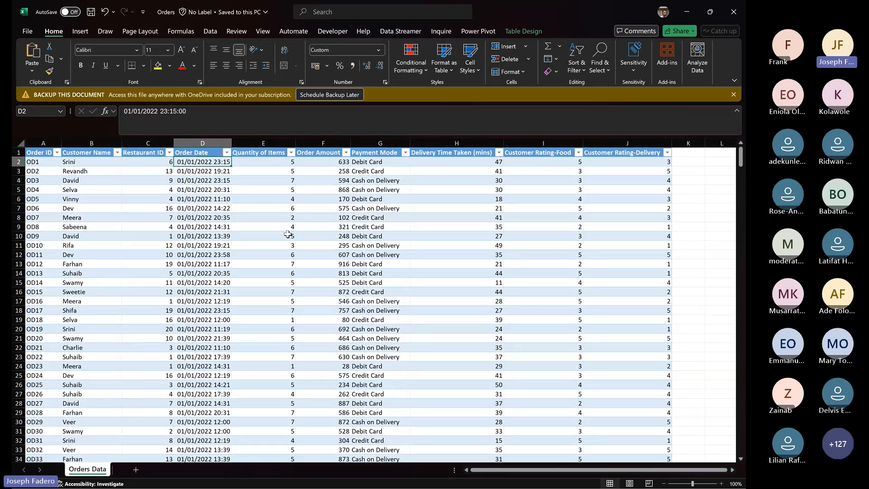
key("Right")
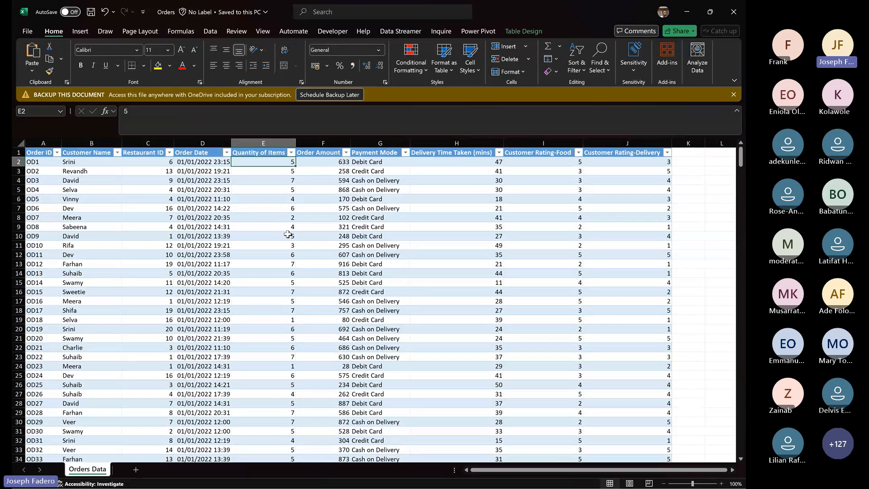
key("Right")
key("Right")
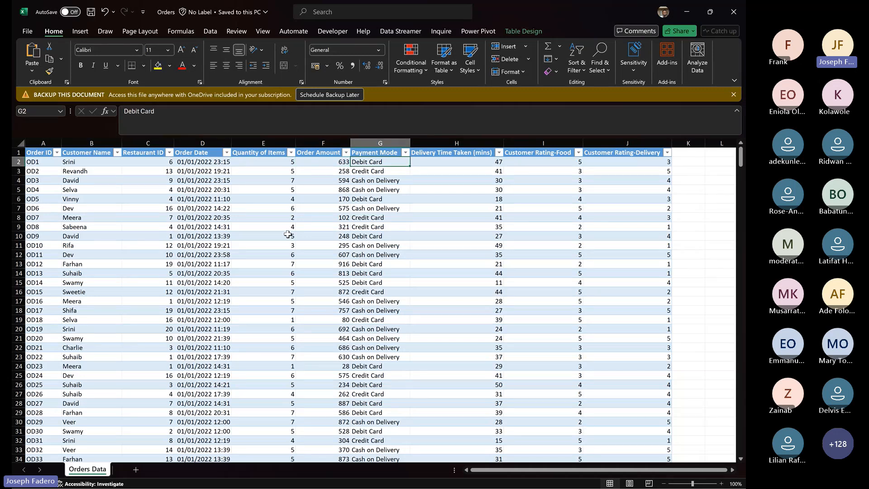
key("Right")
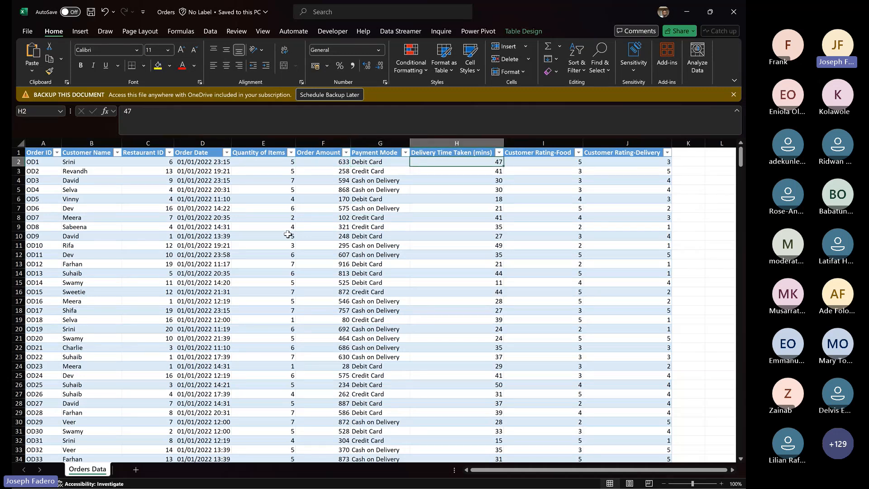
key("Right")
key("Right")
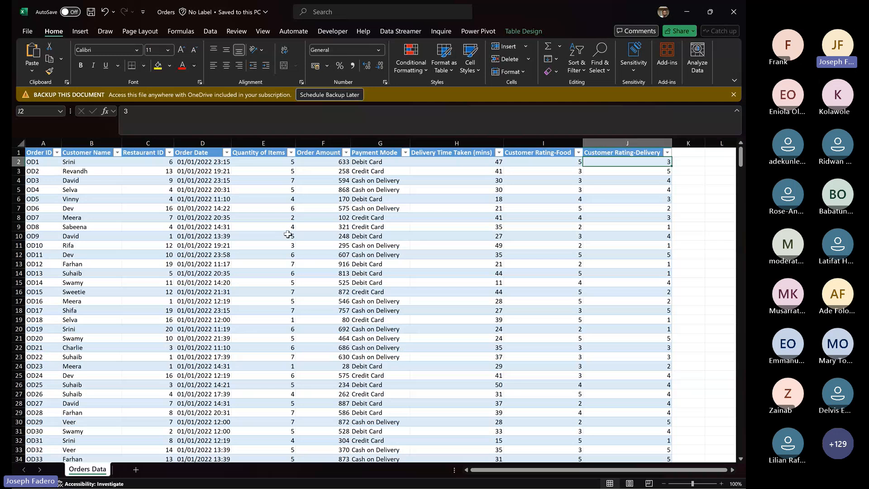
- Review the second order record backwards, from Customer Rating-Delivery to Customer Name
key("Down")
key("Left")
key("Left")
key("Left")
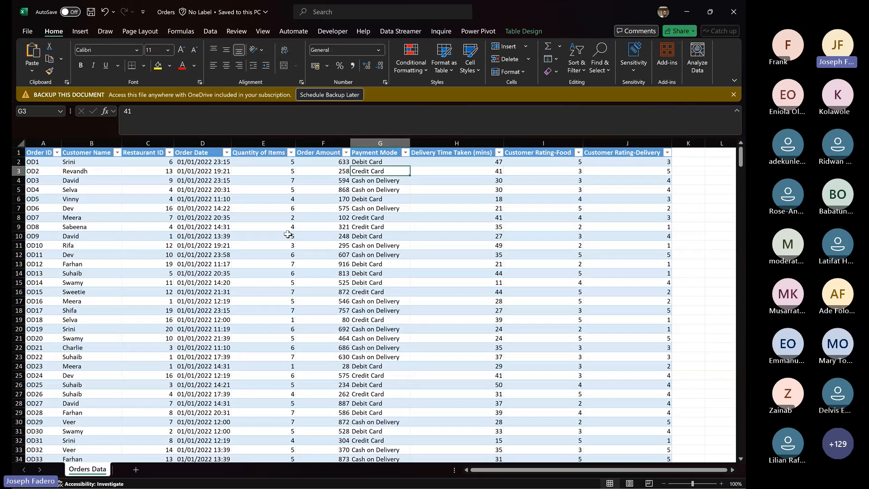
key("Left")
key("Left")
key("Left")
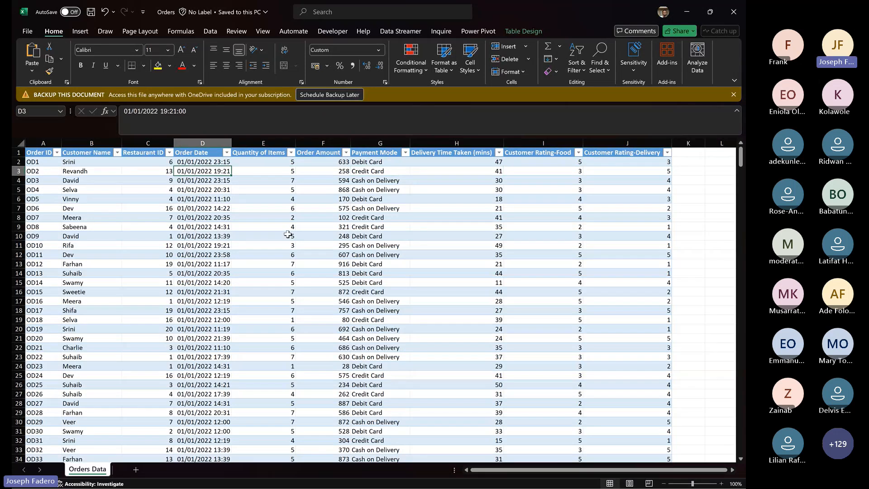
key("Left")
key("Left")
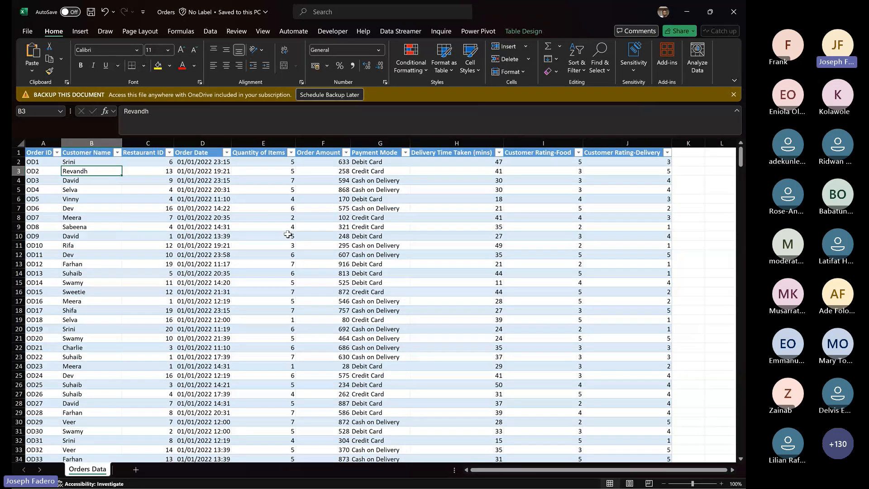
- Switch to the PowerPoint slide show to read the list of reports to create, and return to the Orders workbook in Excel
key("alt+Tab")
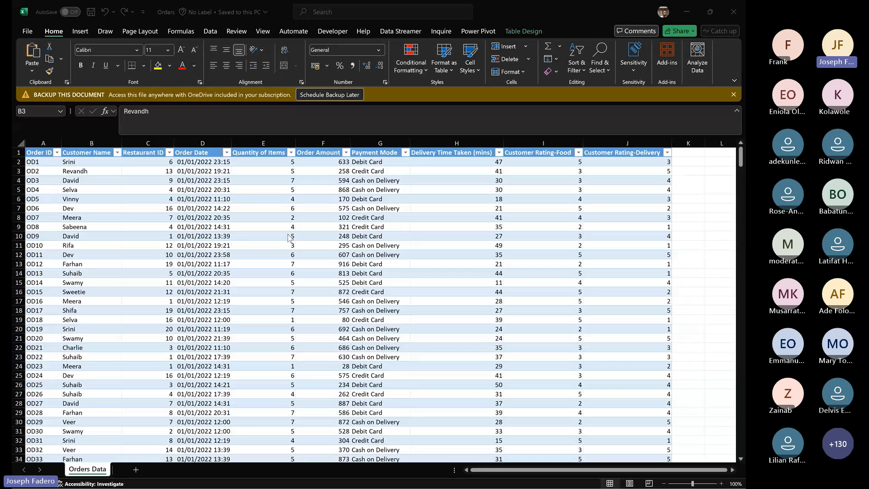
key("alt+Tab")
key("alt+Tab")
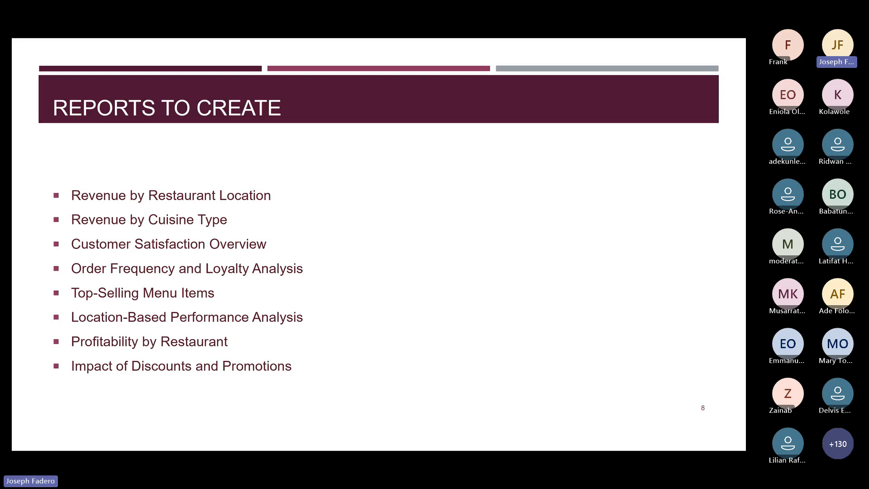
key("alt+Tab")
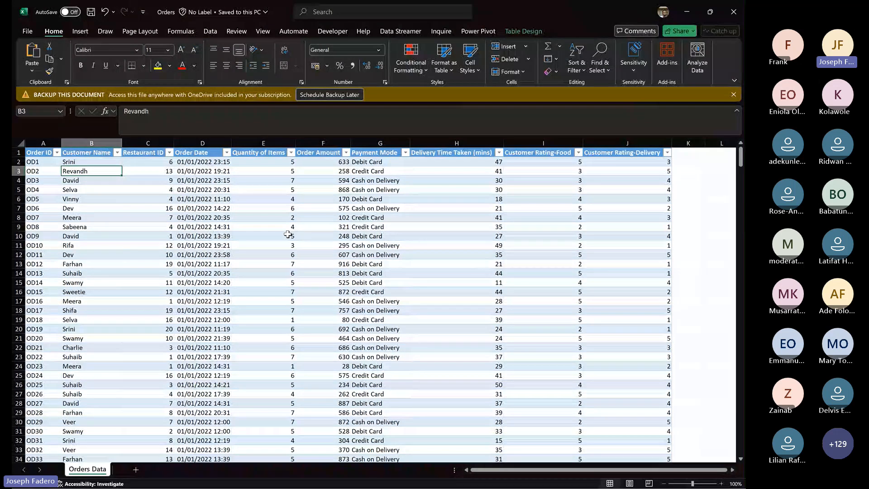
- Examine the third order record's fields from Customer Name across to Customer Rating-Food
key("Down")
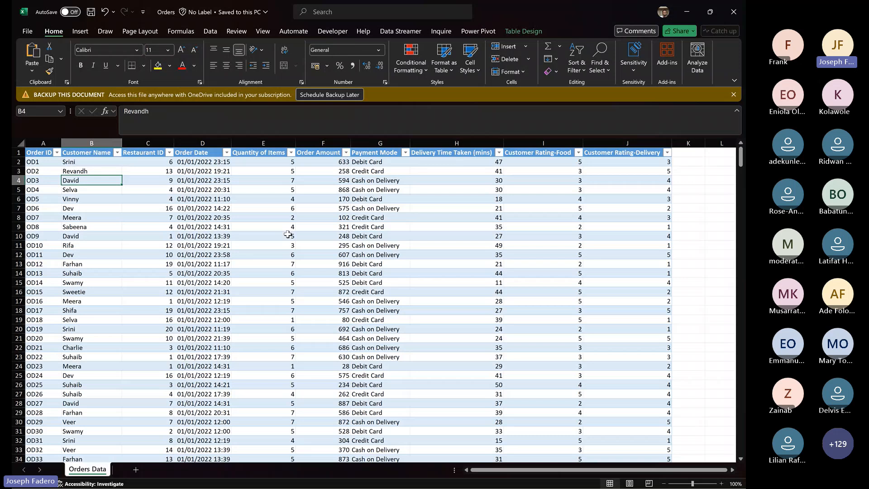
key("Right")
key("Right")
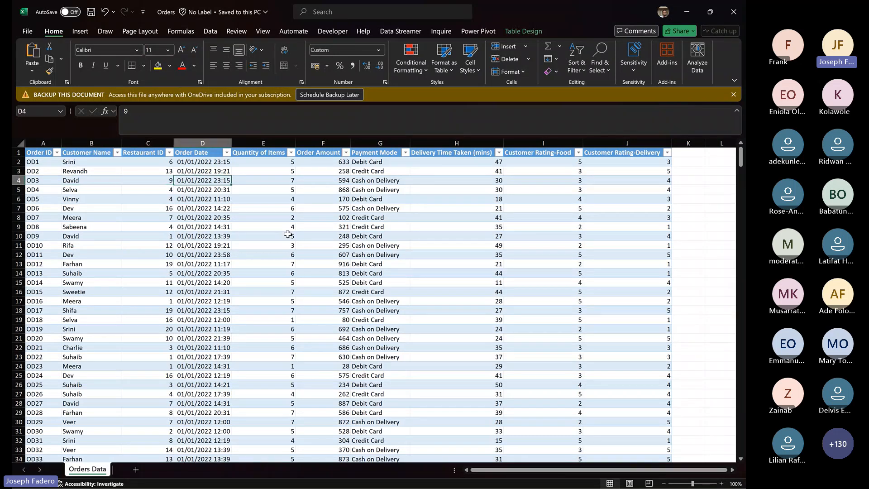
key("Right")
key("Right")
key("Right")
key("Right")
key("Right")
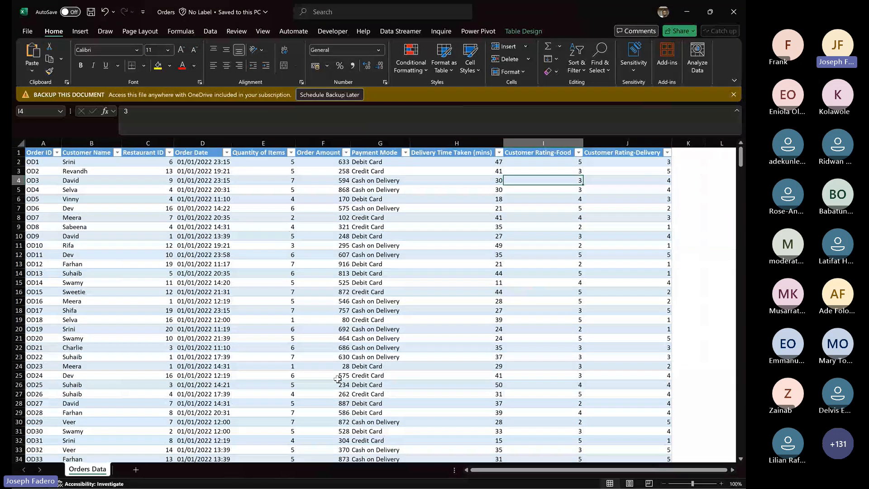
- Check the system's network and sound quick settings and return to the orders table at cell J11
mouse_move(494, 481)
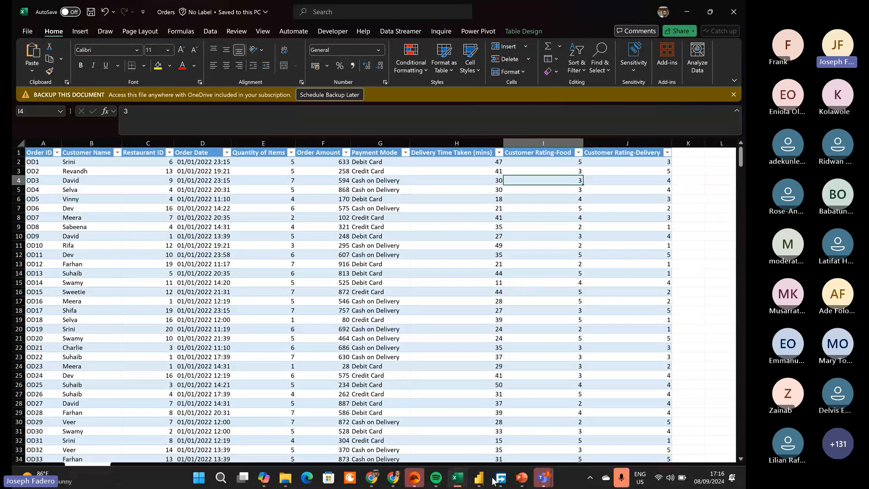
left_click(668, 483)
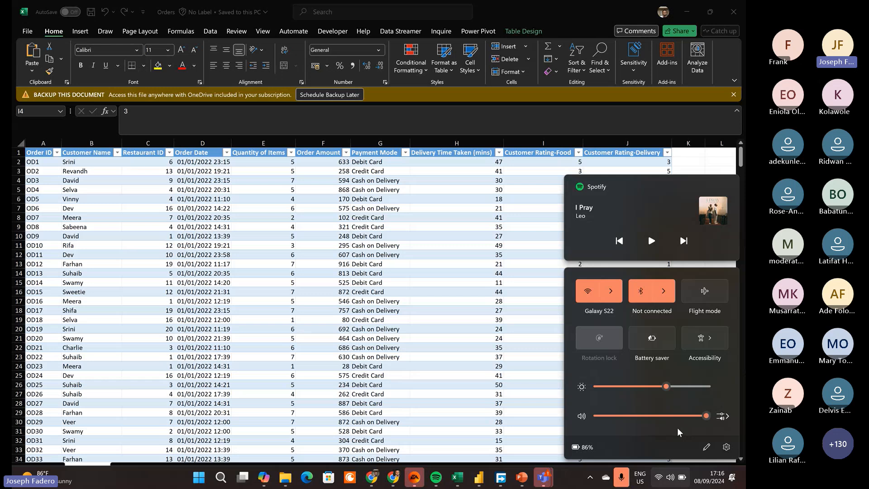
left_click(488, 350)
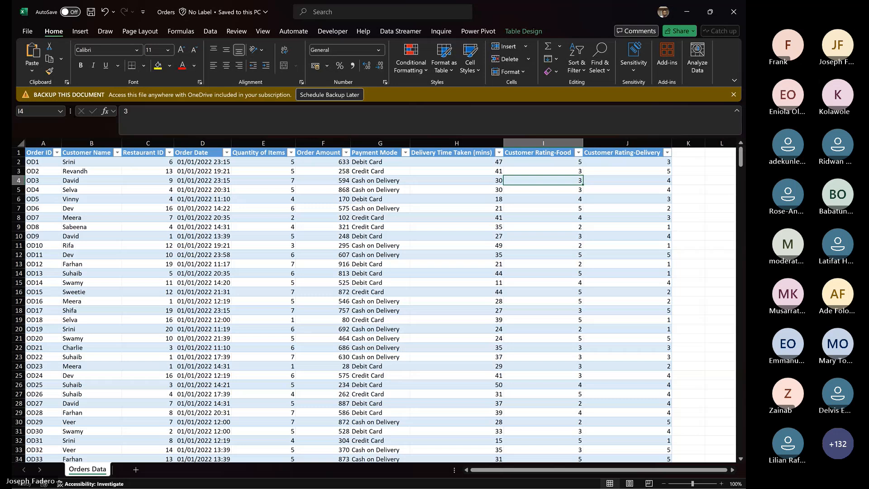
left_click(660, 479)
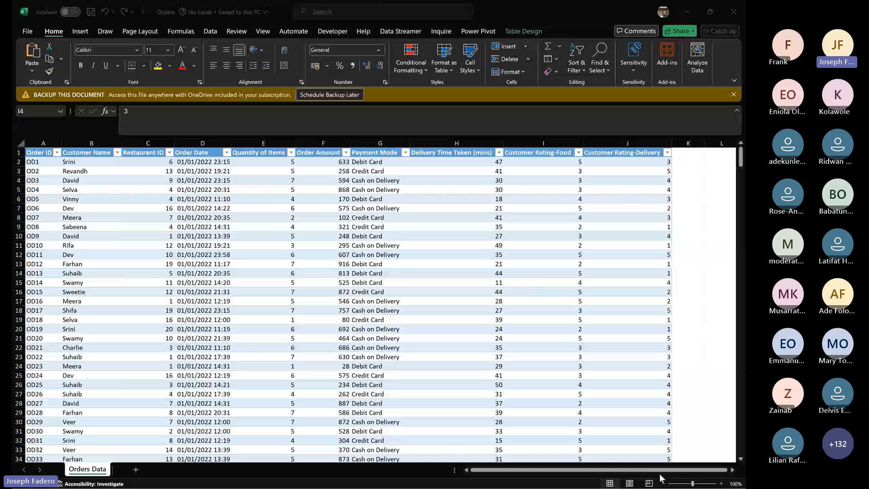
left_click(518, 317)
left_click(596, 243)
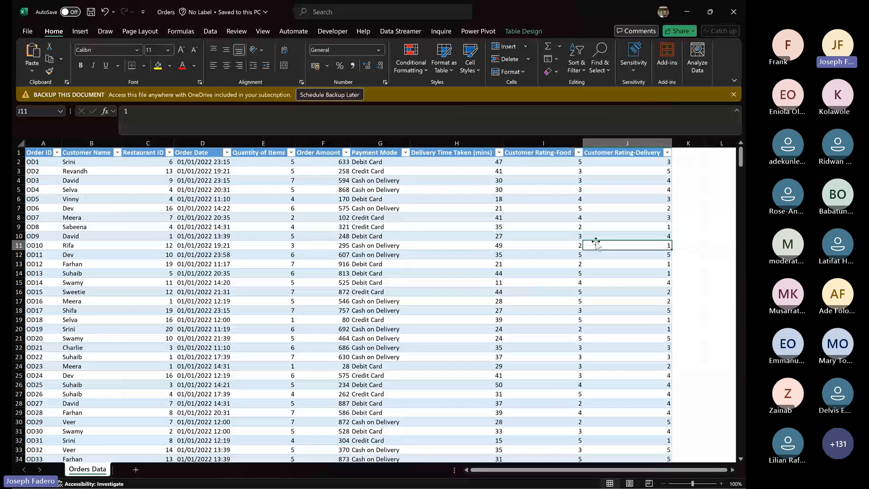
- Switch to the Teams meeting window, show the participants list and mute the microphone
left_click(696, 217)
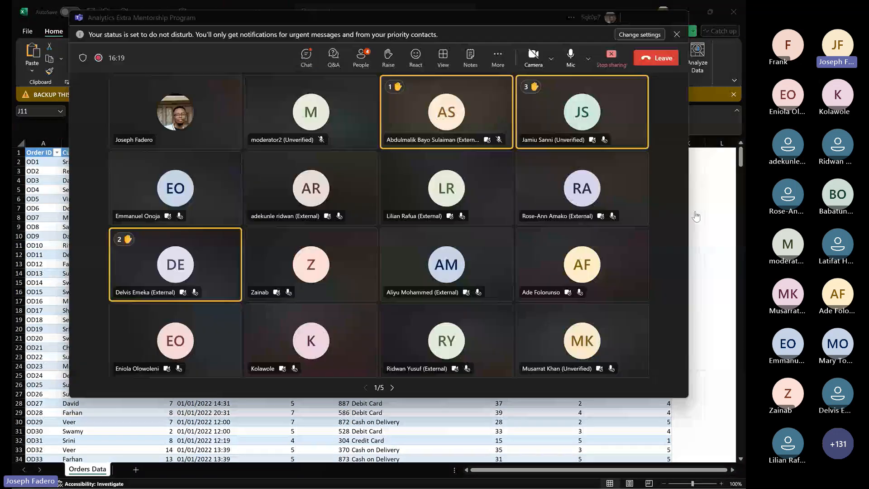
left_click(360, 58)
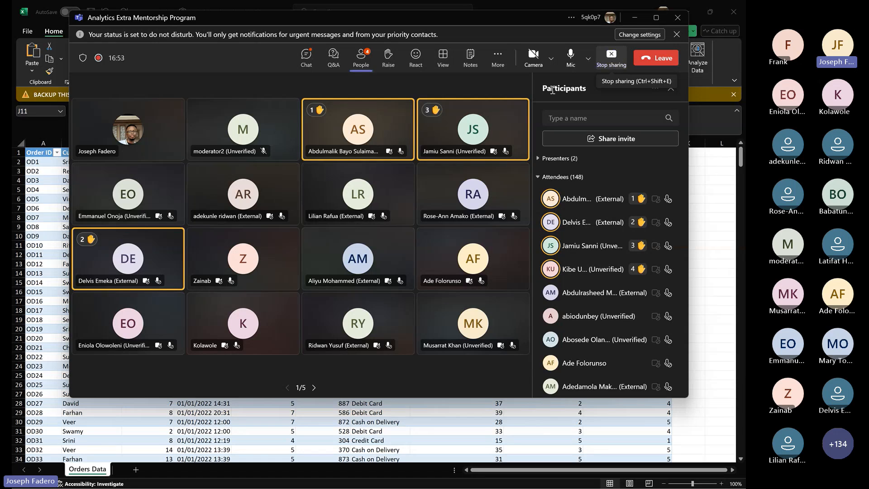
left_click(570, 56)
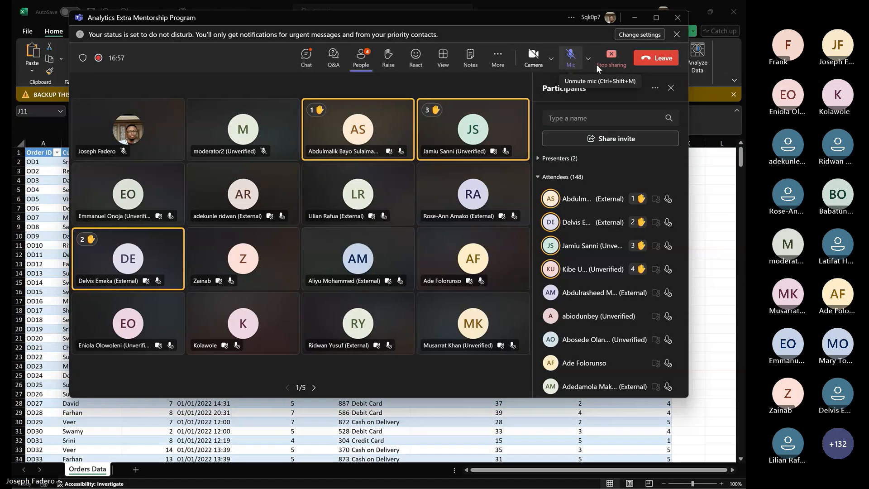
- Restart the meeting's screen share with Screen 1 and switch back to the Orders workbook in Excel
left_click(612, 58)
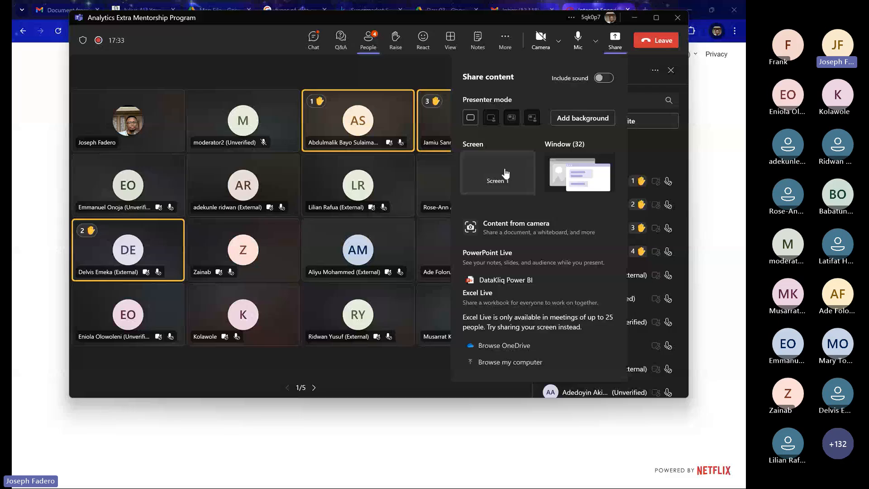
left_click(506, 174)
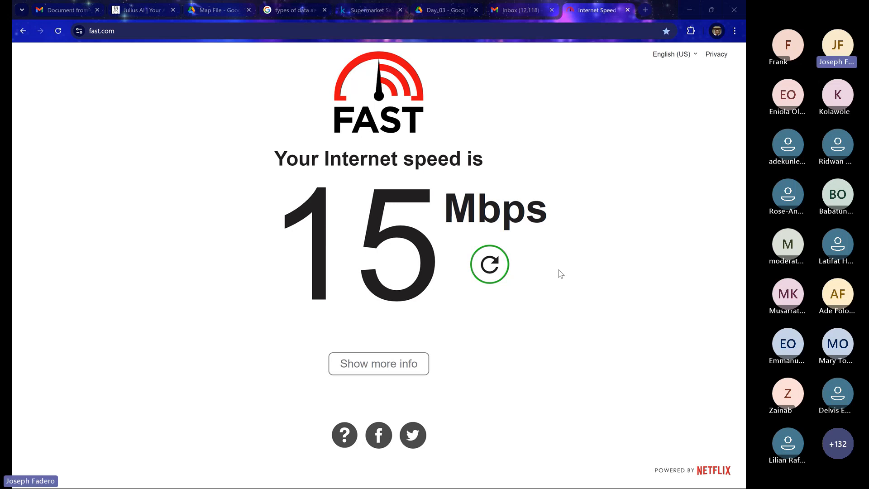
key("alt+Tab")
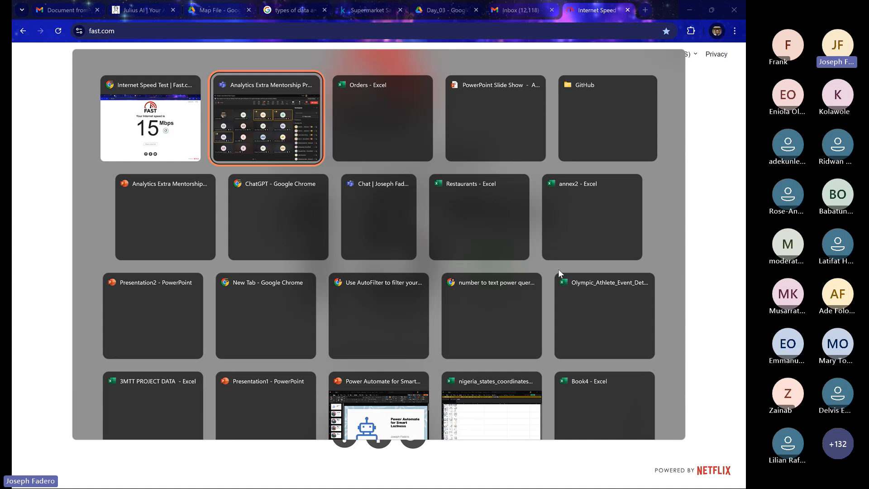
key("alt+Tab")
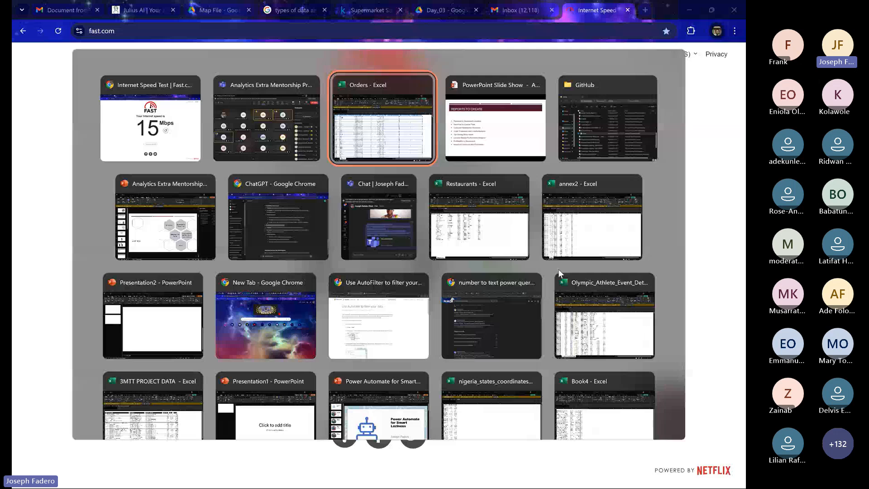
key("alt+Tab")
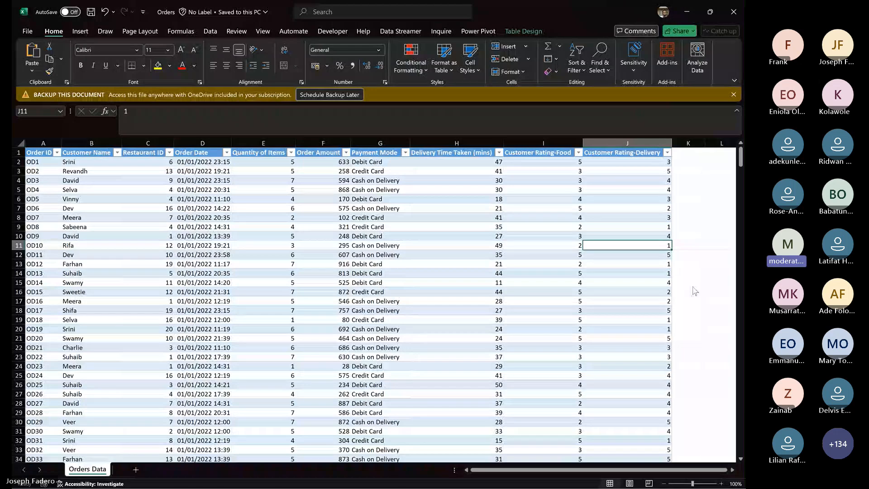
- Switch to the Teams meeting, allow the mic for the first two attendees with raised hands, and return to the Orders workbook
left_click(697, 217)
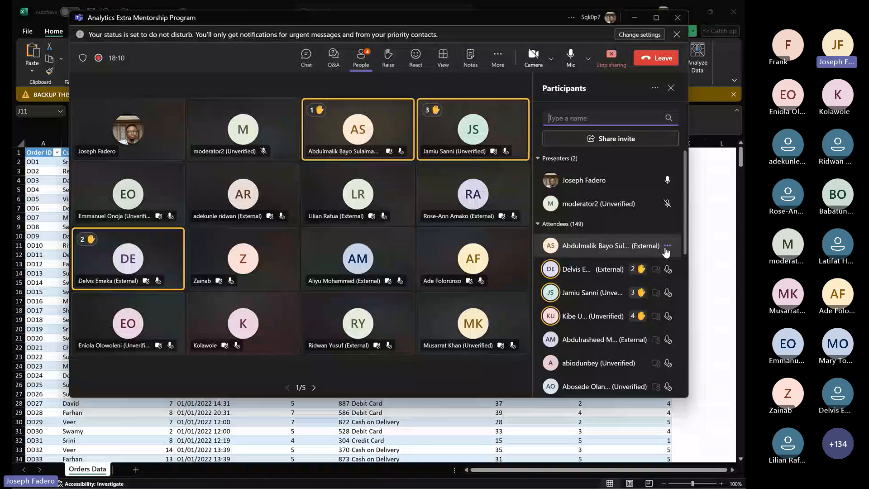
left_click(667, 246)
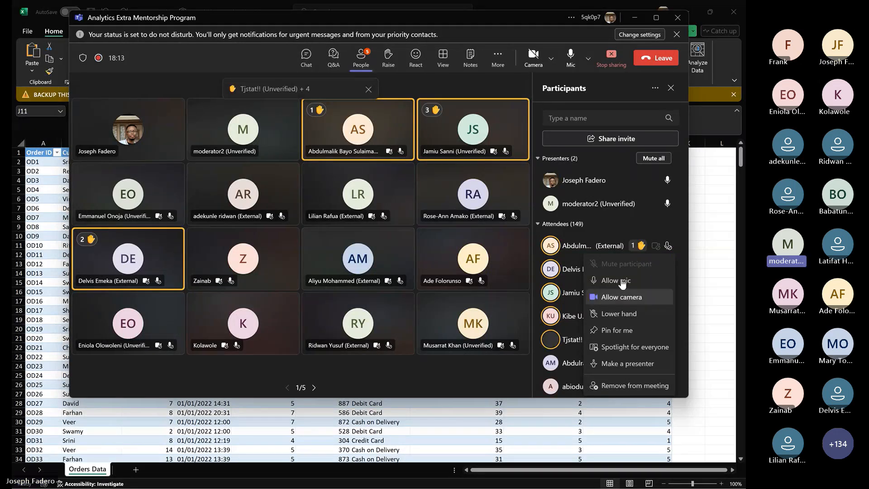
left_click(631, 280)
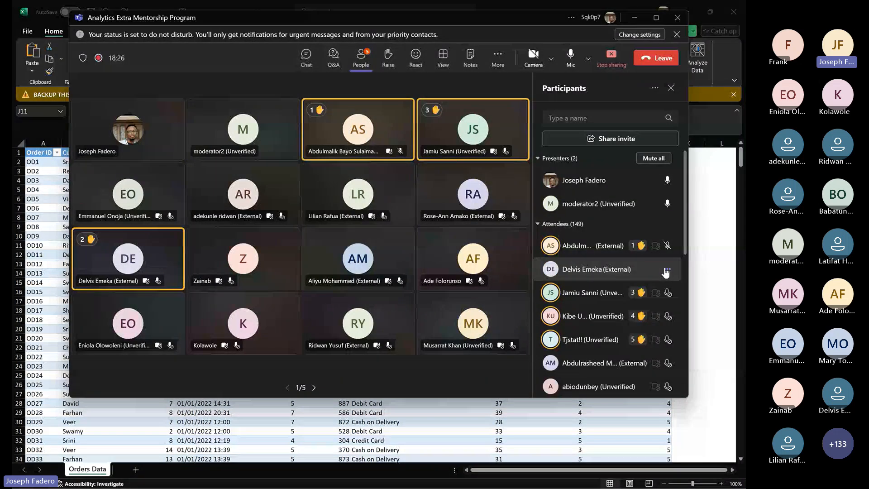
left_click(667, 271)
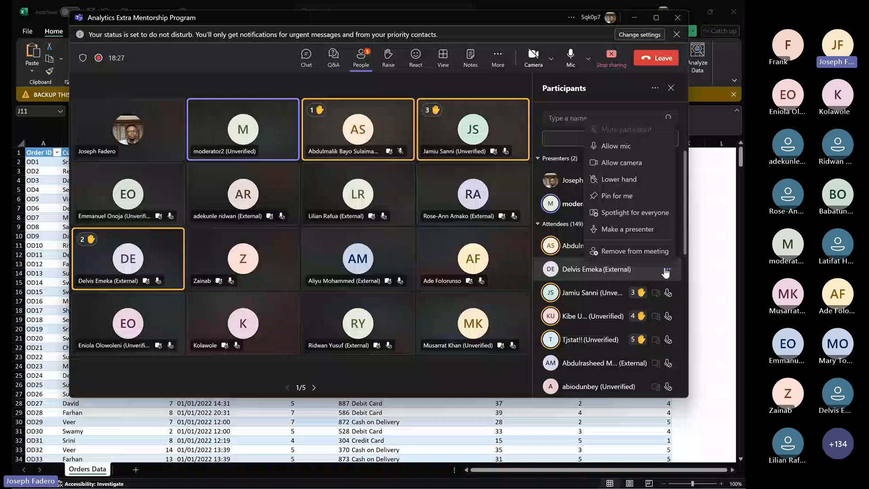
left_click(623, 146)
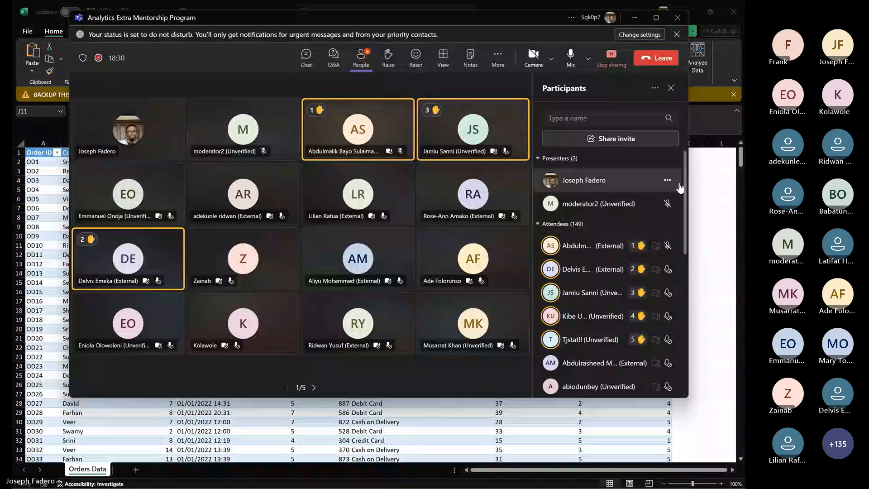
left_click(707, 196)
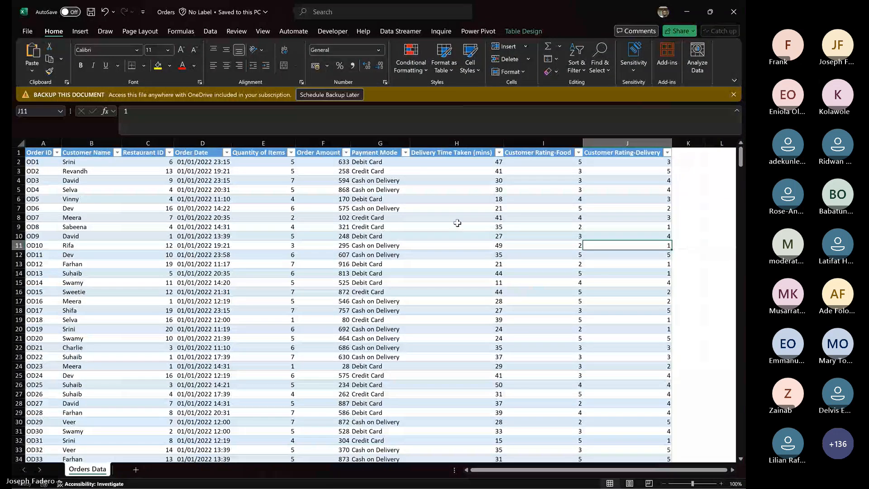
- Select cell J10 in the orders table and switch to the Restaurants workbook
key("alt")
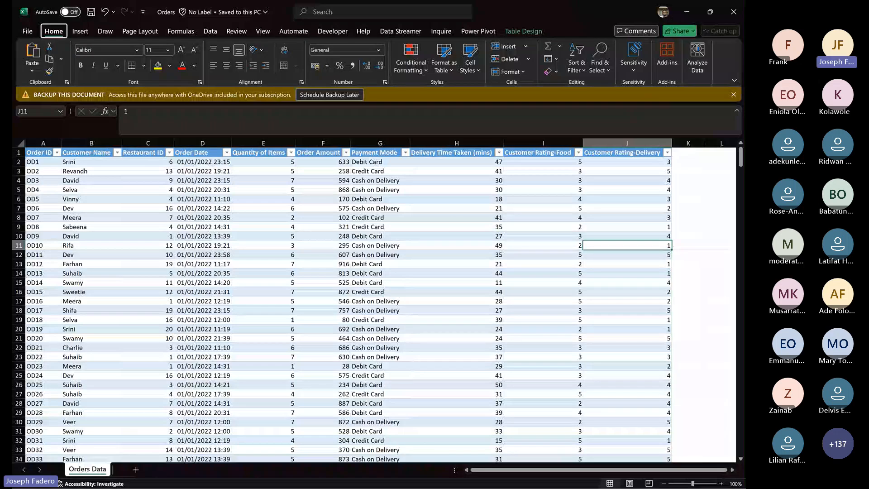
key("alt")
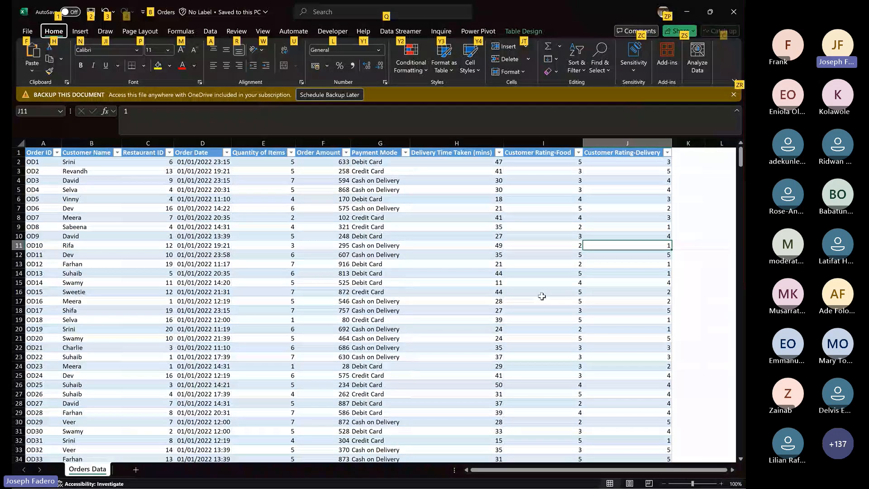
left_click(601, 237)
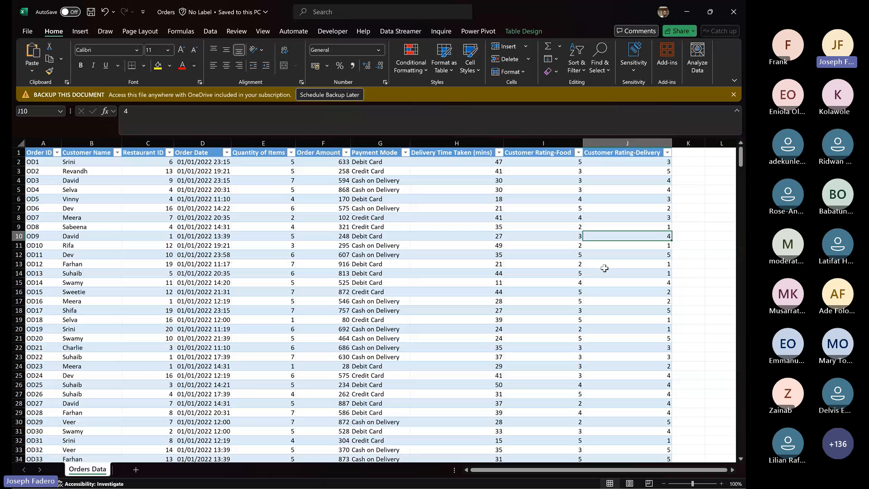
key("alt+Tab")
key("alt+Tab")
key("alt+Tab")
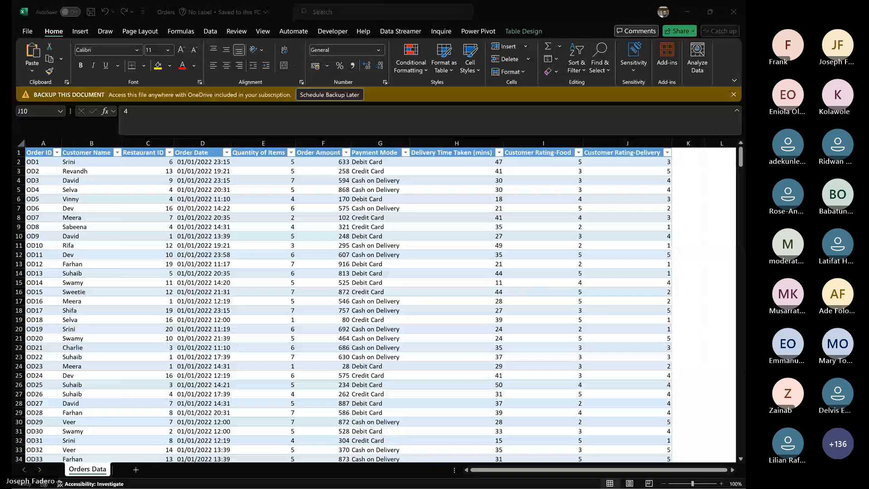
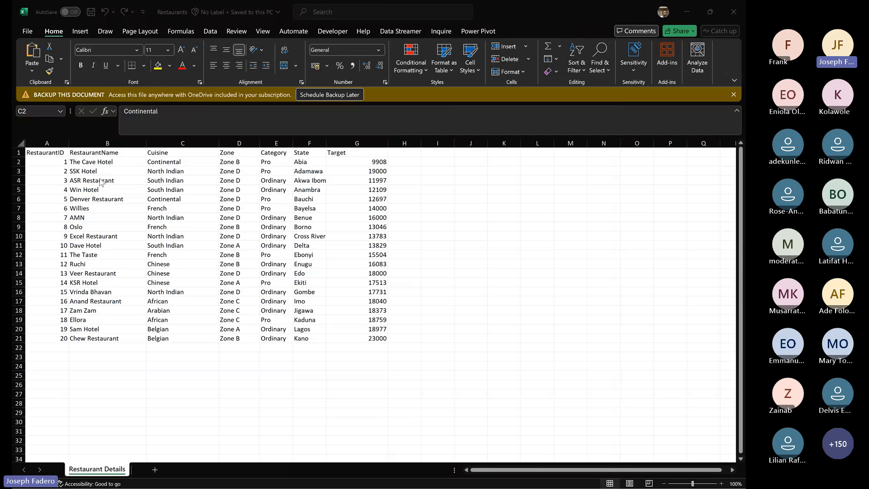
- Return to the Orders workbook and examine the ninth order record's fields from Customer Rating-Delivery back to Order ID
key("alt+Tab")
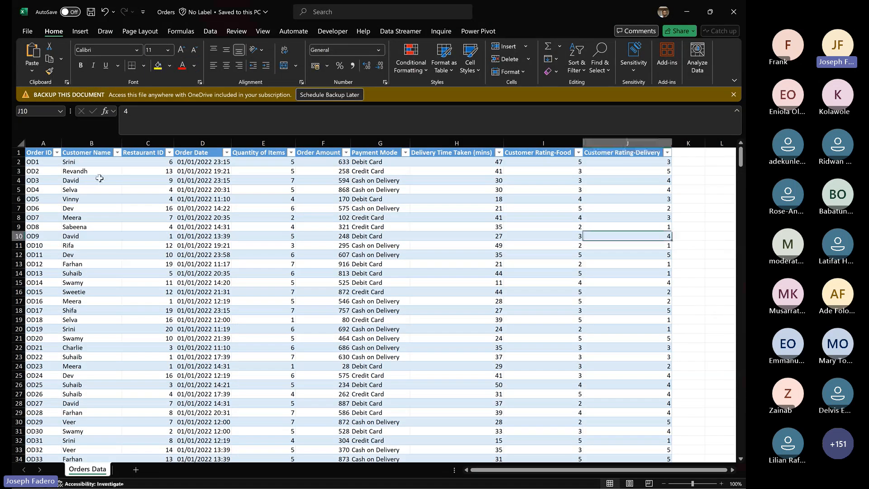
key("Left")
key("Left")
key("Left")
key("Left")
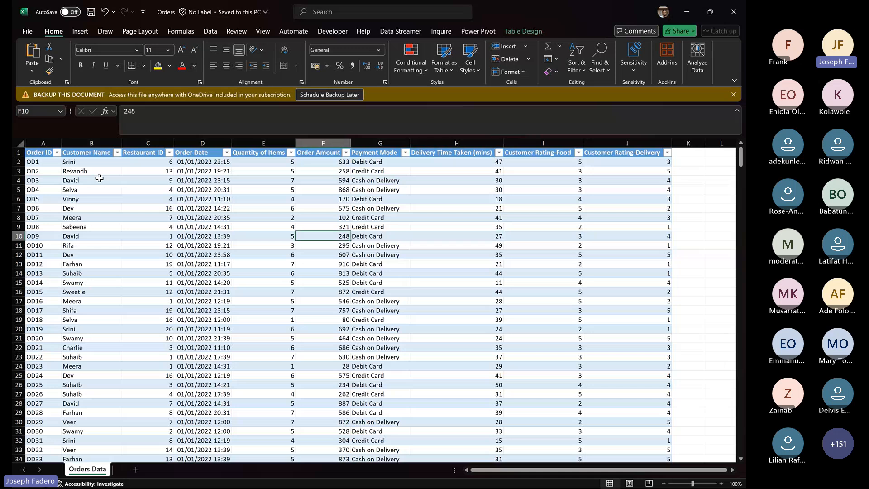
key("Left")
key("Left")
key("Left")
key("Left")
key("Left")
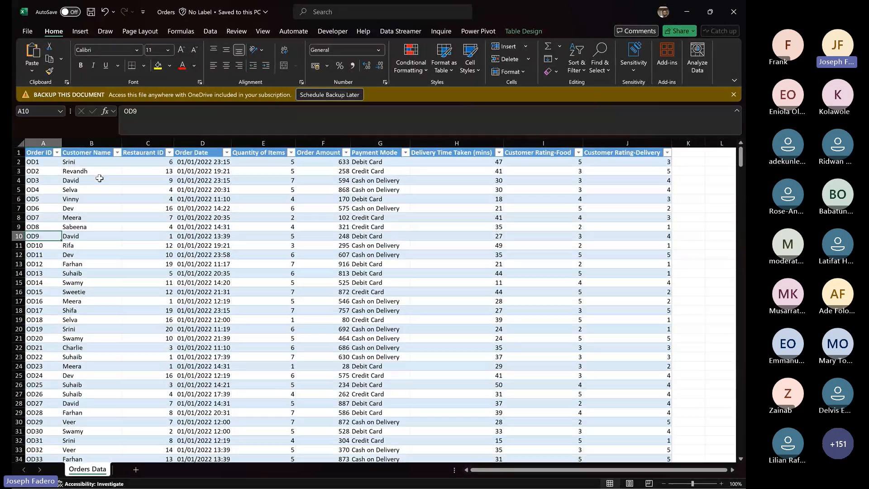
- Examine the tenth order record's fields between Order ID and Order Amount, revisiting Restaurant ID and finishing on Order Amount
key("Down")
key("Right")
key("Right")
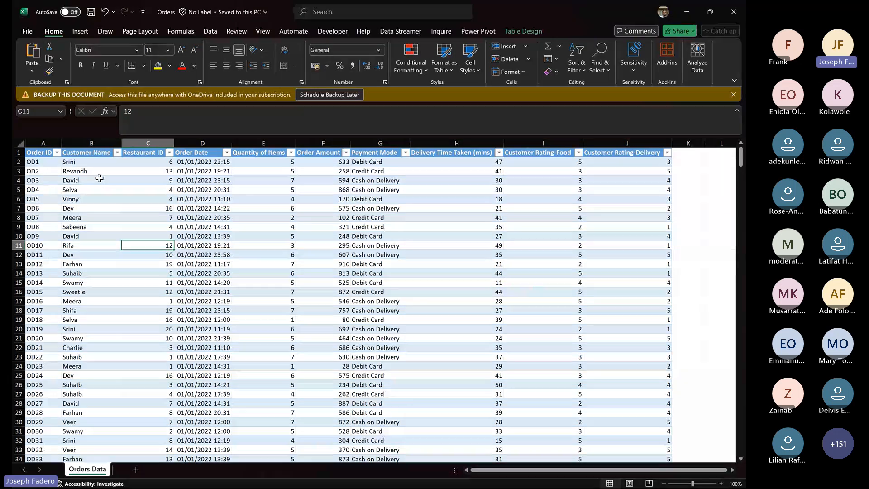
key("Right")
key("Right")
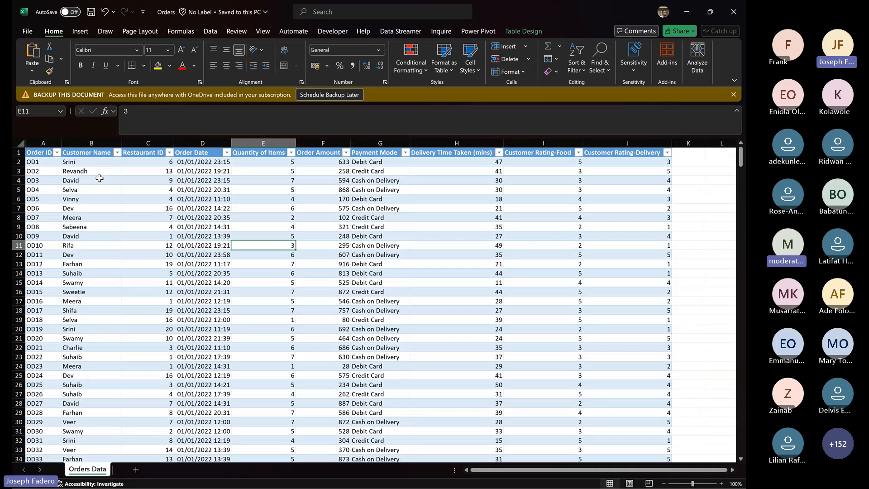
key("Right")
key("Left")
key("Left")
key("Left")
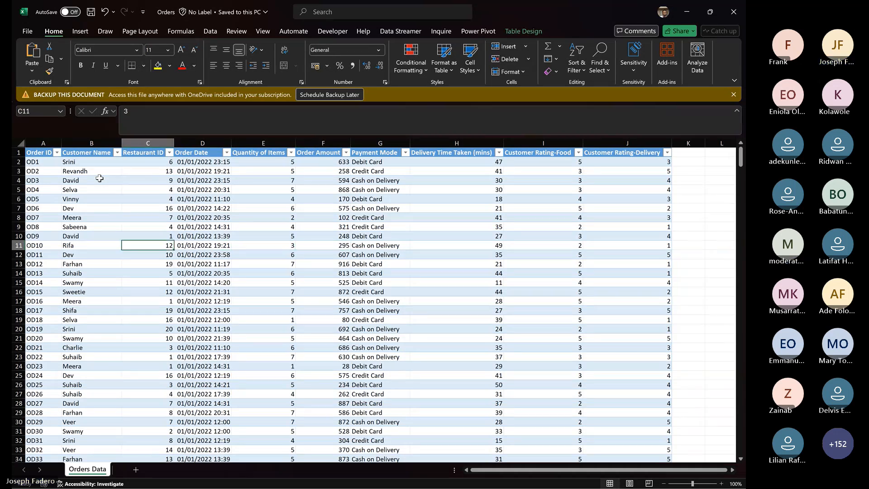
key("Right")
key("Right")
key("Right")
- Go up to the second order record and examine its fields from Order Amount across to the two customer ratings
key("Up")
key("Up")
key("Up")
key("Up")
key("Up")
key("Up")
key("Up")
key("Up")
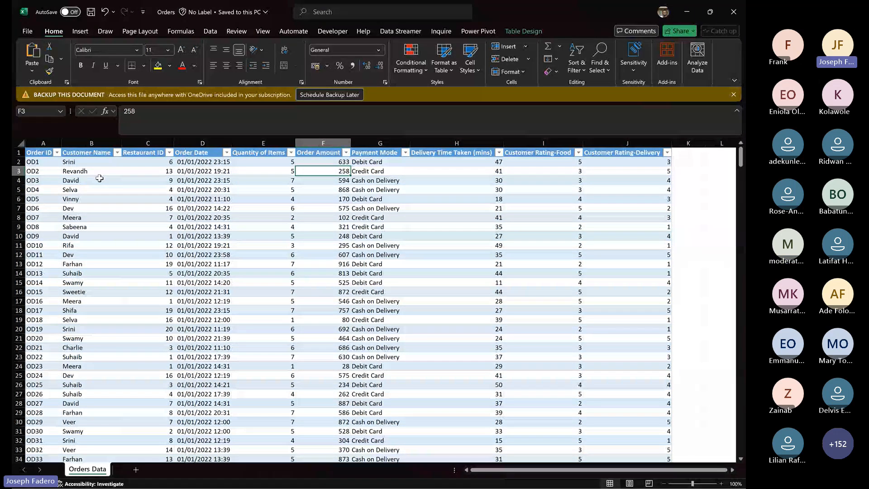
key("Right")
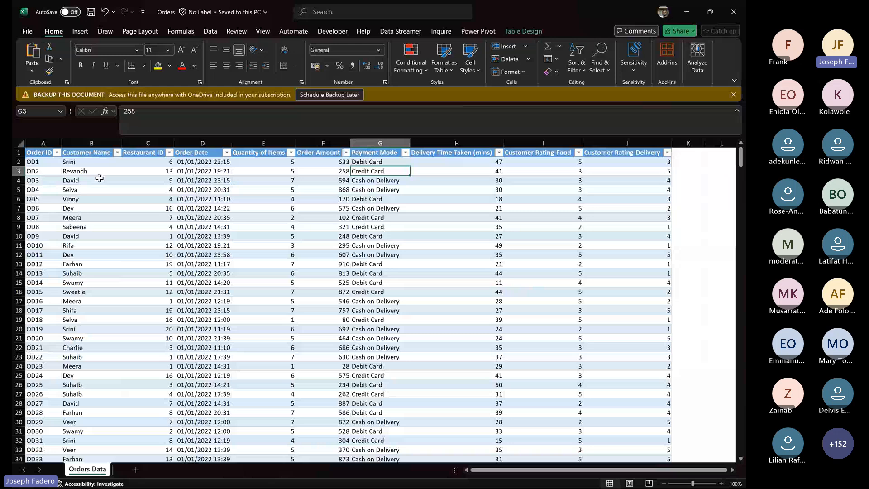
key("Left")
key("Left")
key("Right")
key("Right")
key("Right")
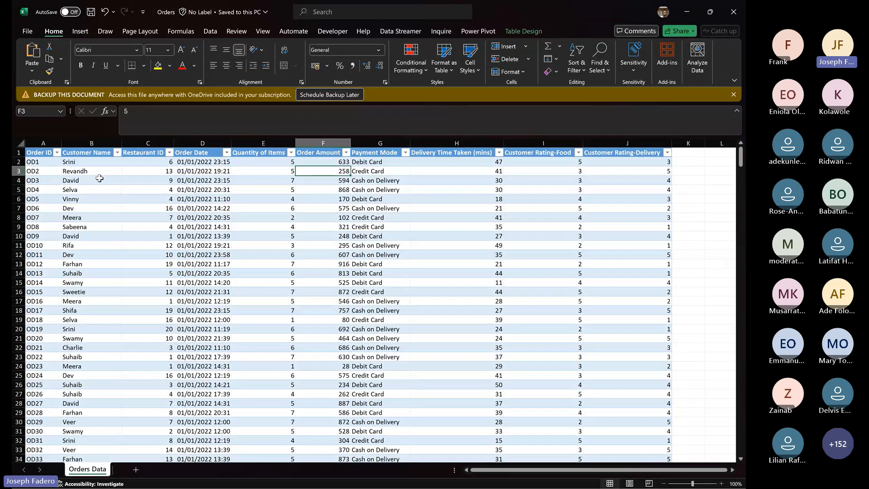
key("Right")
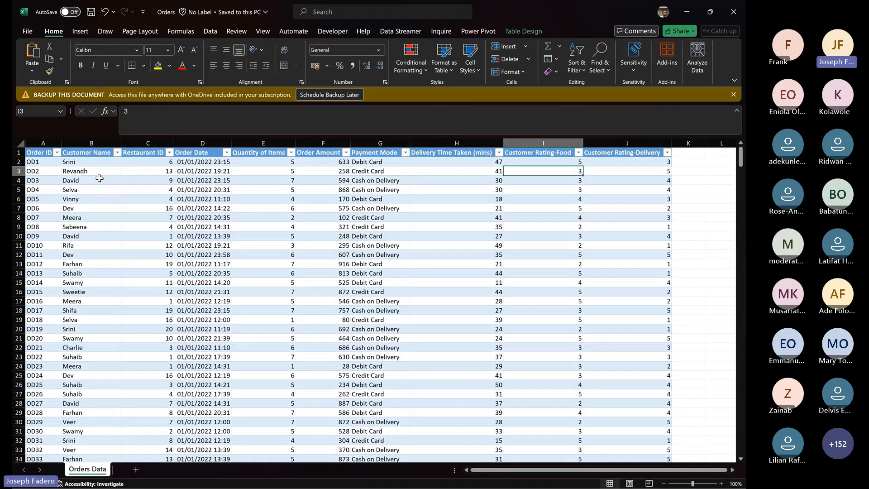
key("Right")
key("Right")
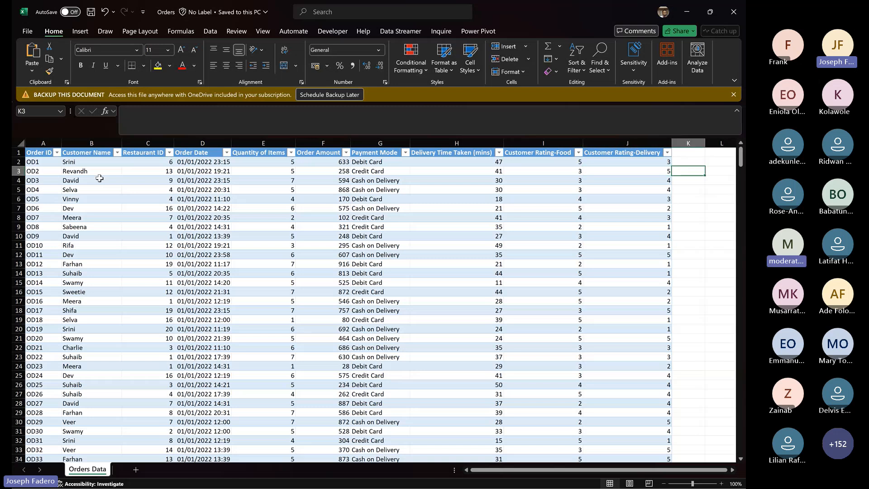
key("Left")
key("Left")
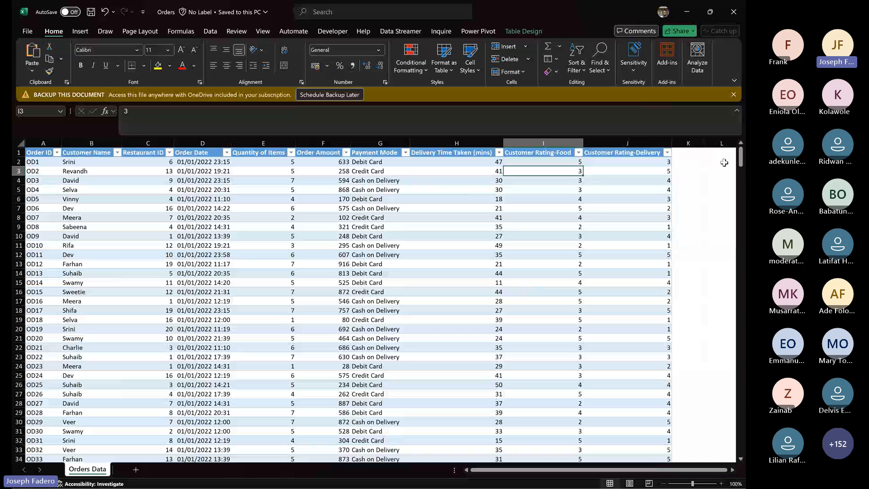
- Point out empty cell K1 beside the orders table and the first restaurant's name in cell B2 of the Restaurants workbook
left_click(688, 152)
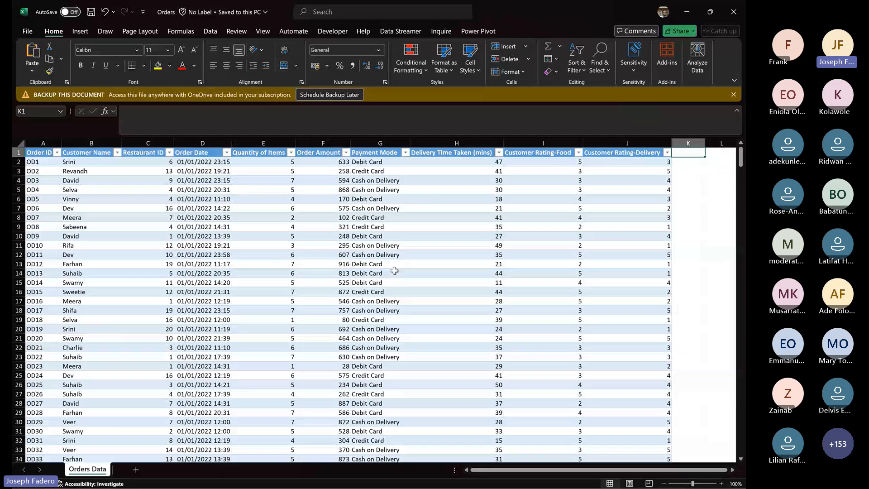
key("alt+Tab")
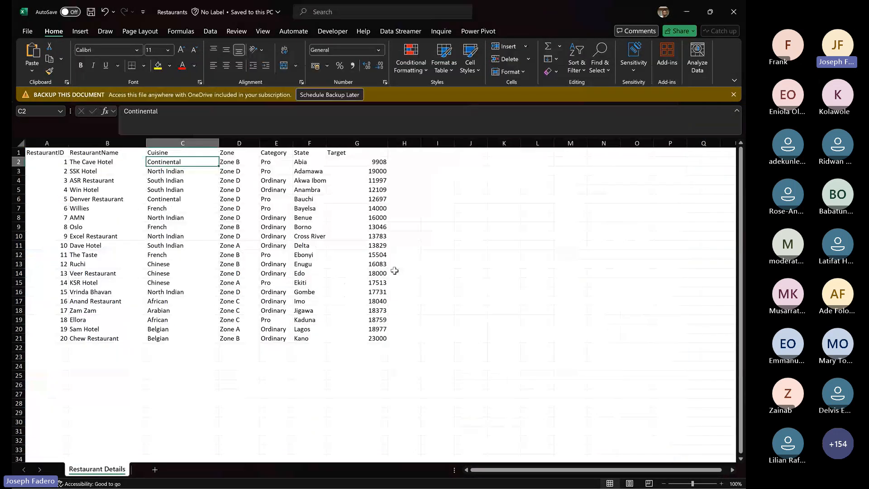
key("Down")
key("Up")
key("Left")
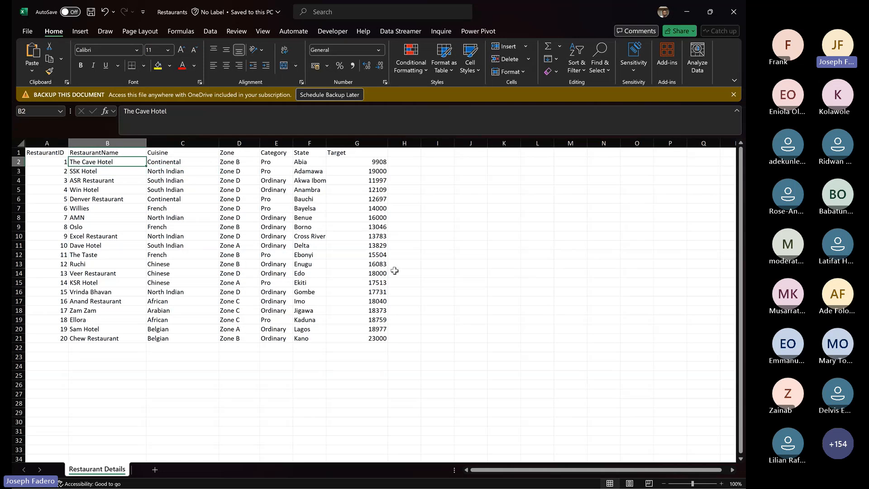
- Return to the Orders workbook, highlight the whole Restaurant ID column and select the empty cell K2 beside the table
key("alt+Tab")
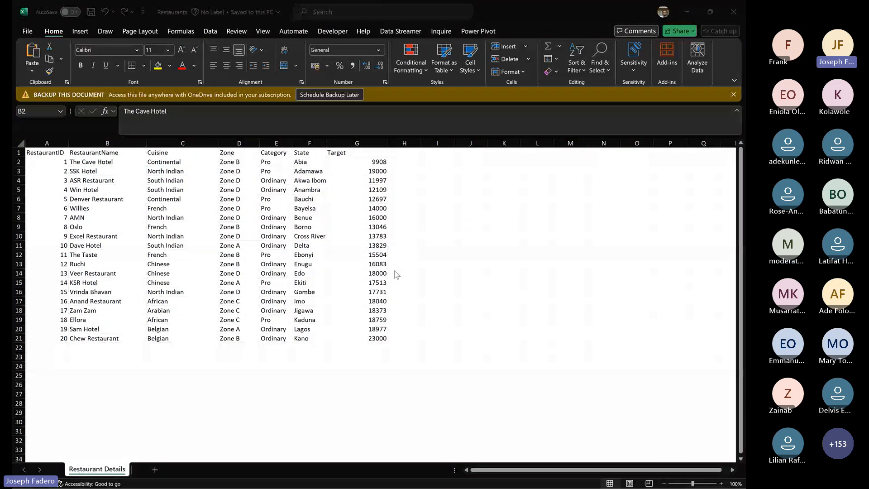
key("Right")
key("Left")
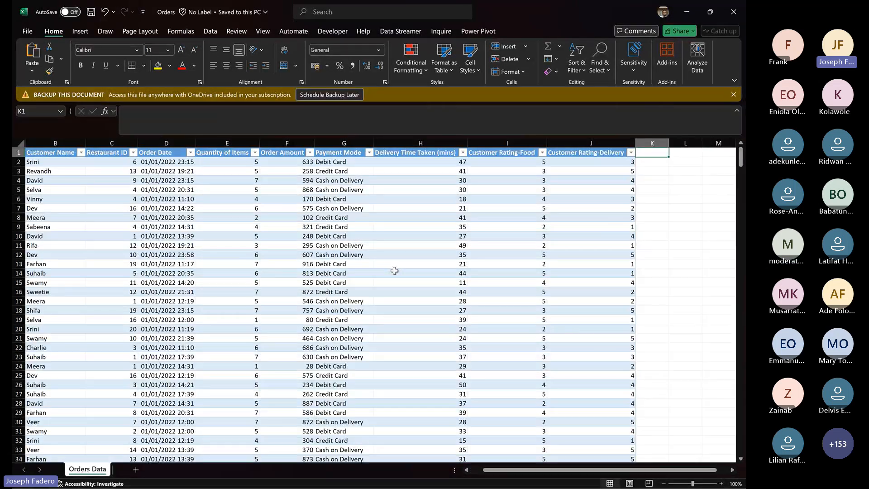
key("Left")
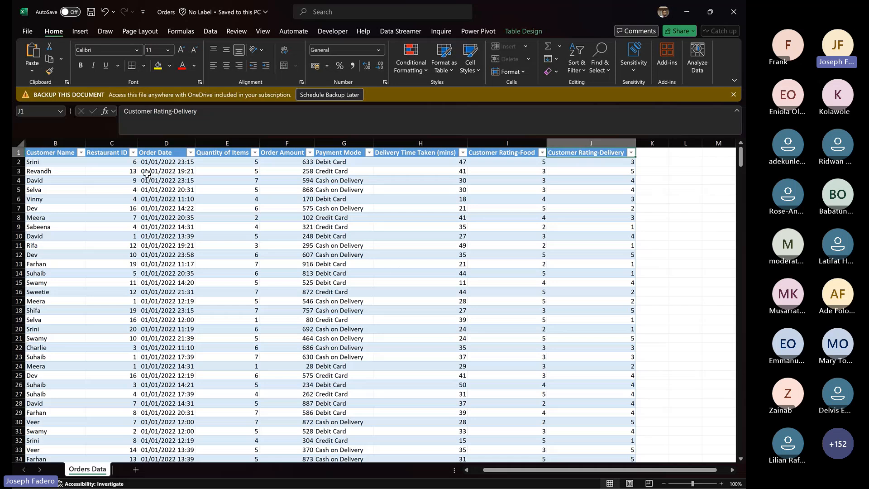
left_click(113, 144)
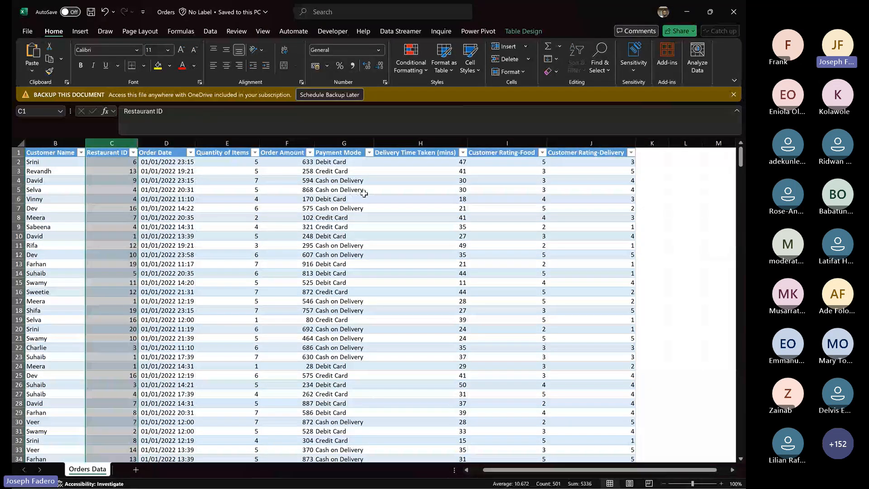
left_click(648, 163)
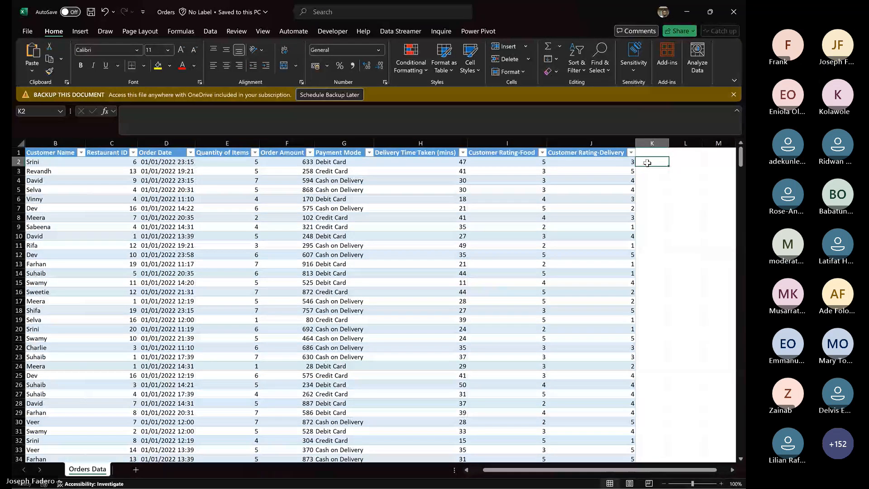
- Highlight the restaurant names in B2:B21 of the Restaurants workbook and return to the Orders workbook
key("alt+Tab")
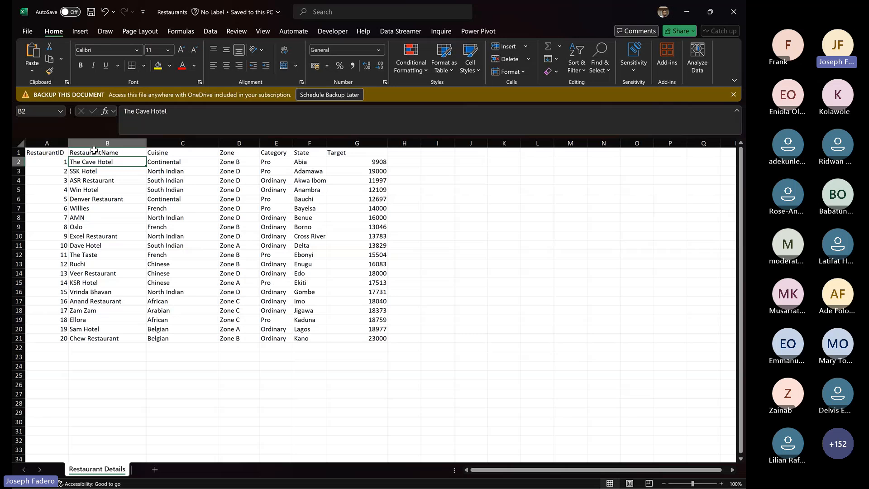
left_click_drag(94, 150, 106, 343)
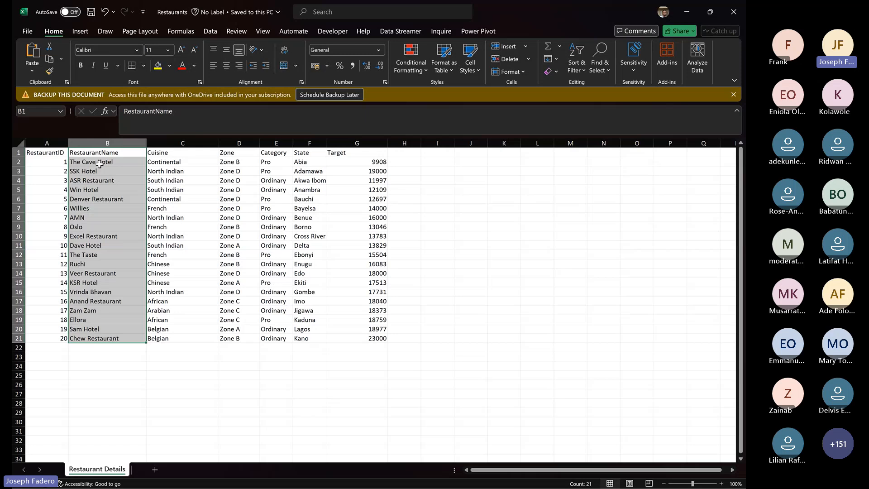
left_click_drag(99, 164, 103, 337)
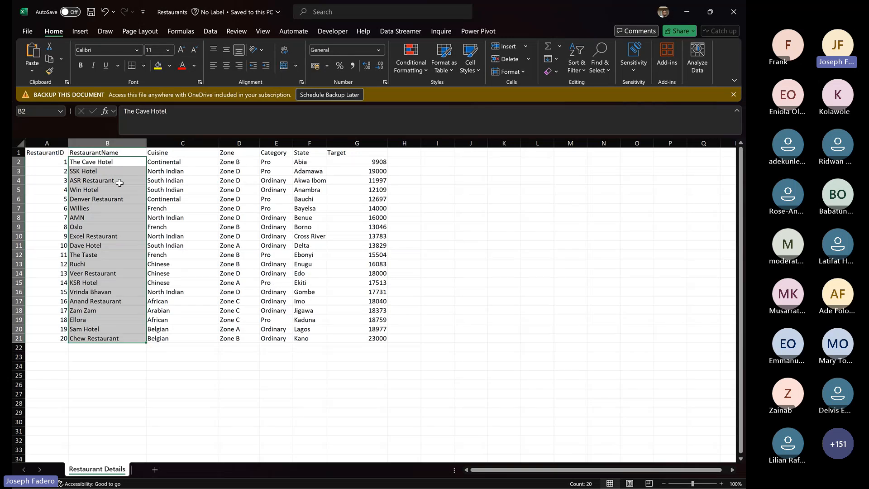
key("alt+Tab")
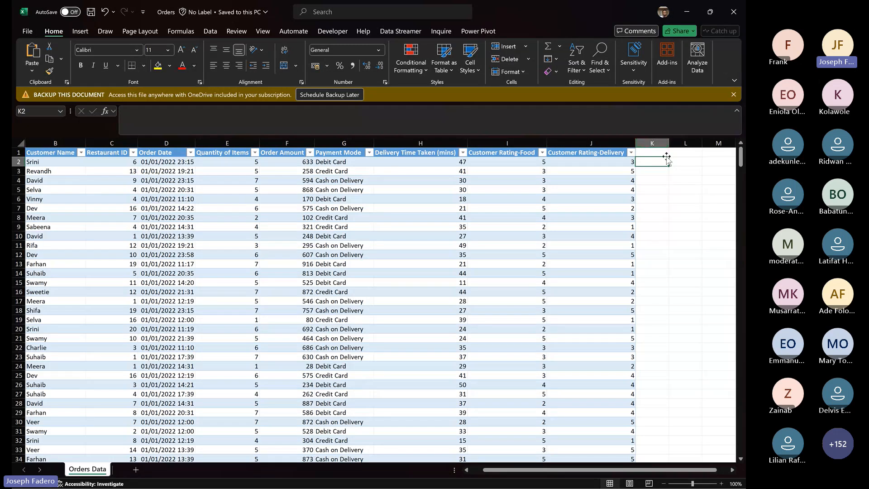
- Select the empty cell K1 beside the orders table and switch to the Restaurants workbook
left_click(641, 152)
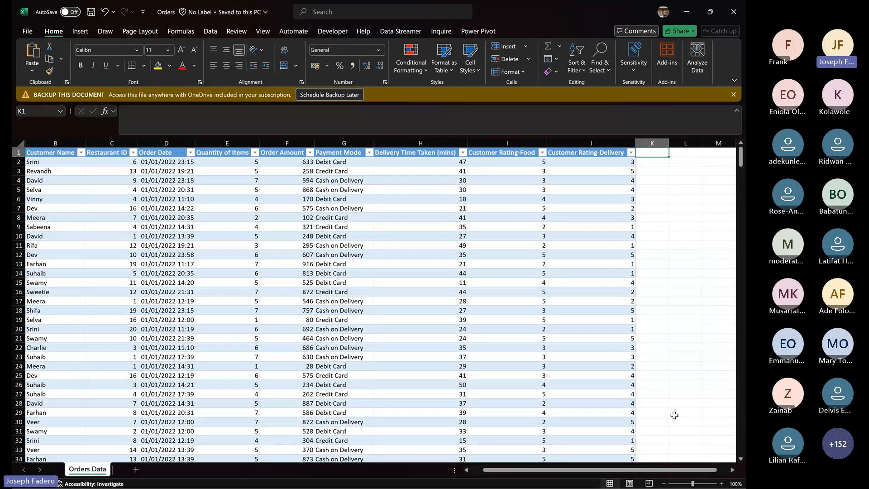
left_click_drag(708, 471, 648, 461)
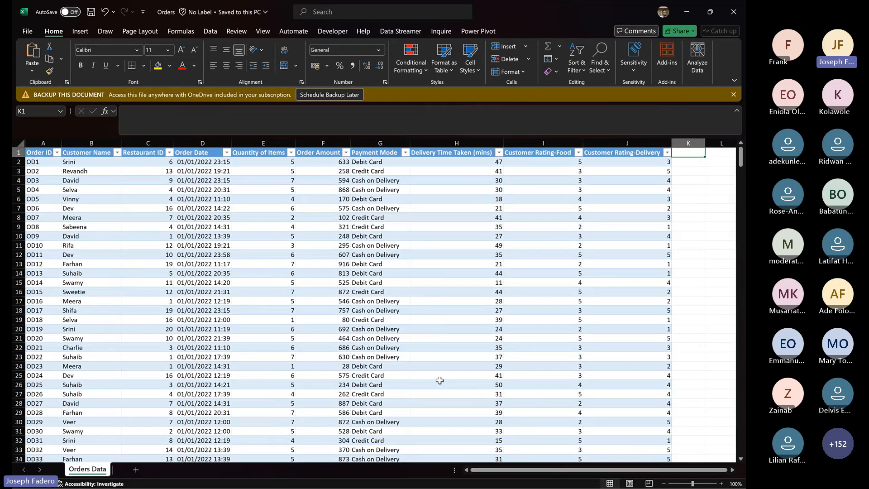
key("alt+Tab")
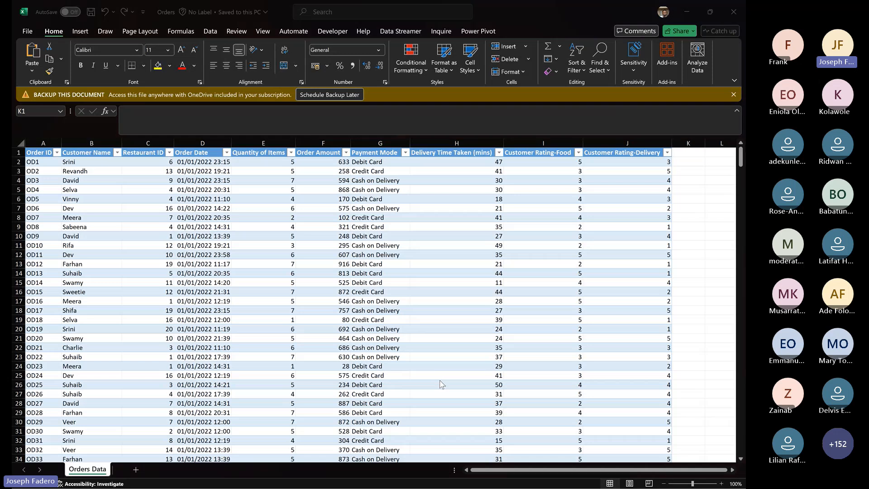
left_click(66, 227)
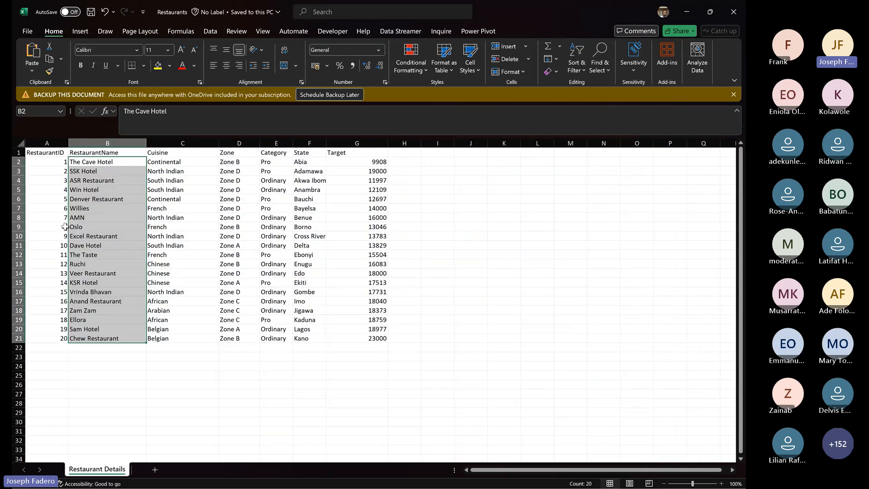
- Point out the cuisine, zone and name fields in row 5, and go down the RestaurantName column to cell B14
left_click(156, 188)
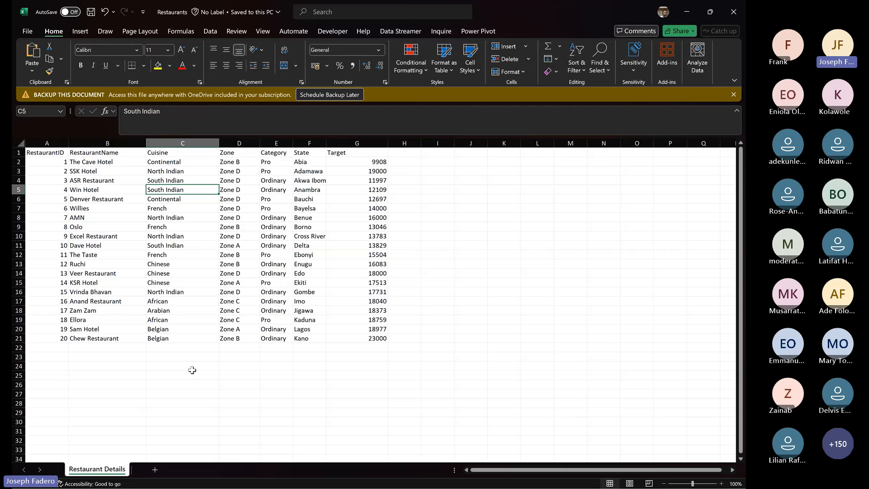
key("Right")
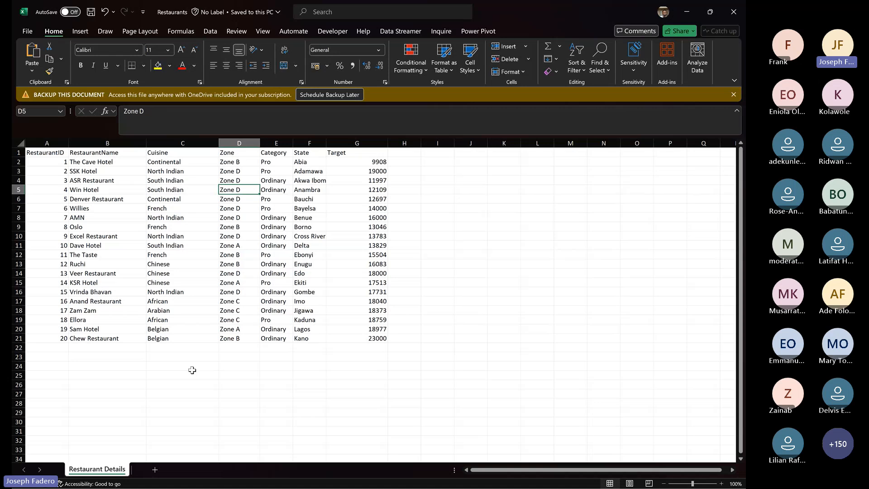
key("Left")
key("Left")
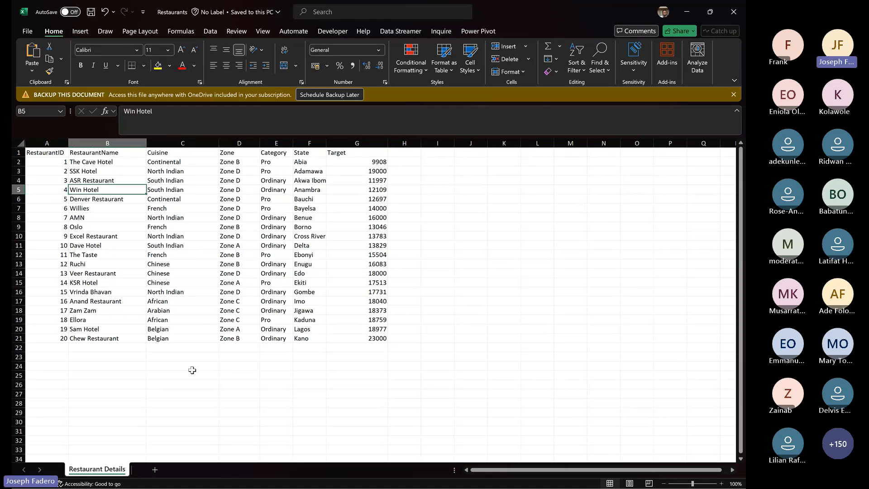
key("Down")
key("Down")
key("Down")
key("Down")
key("Down")
key("Down")
key("Down")
key("Down")
key("Down")
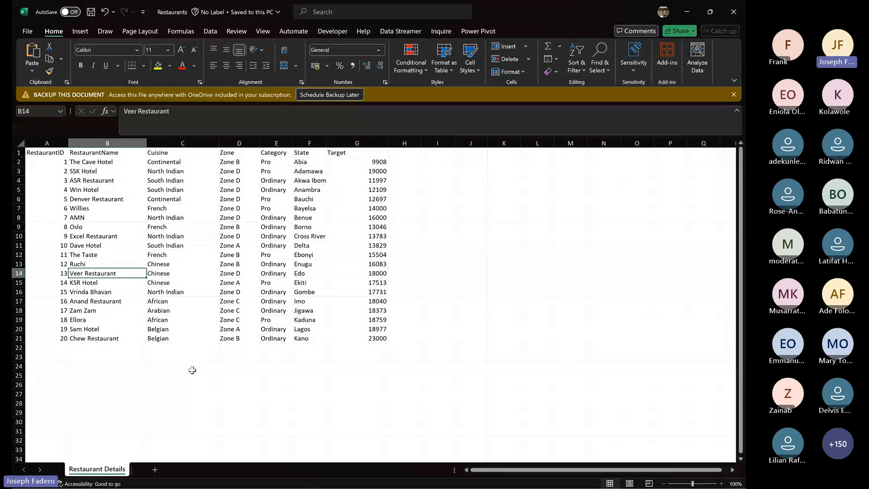
- Return to the Orders workbook and point out the empty cells K2 and L2 beside the table, ending on K2
key("alt+Tab")
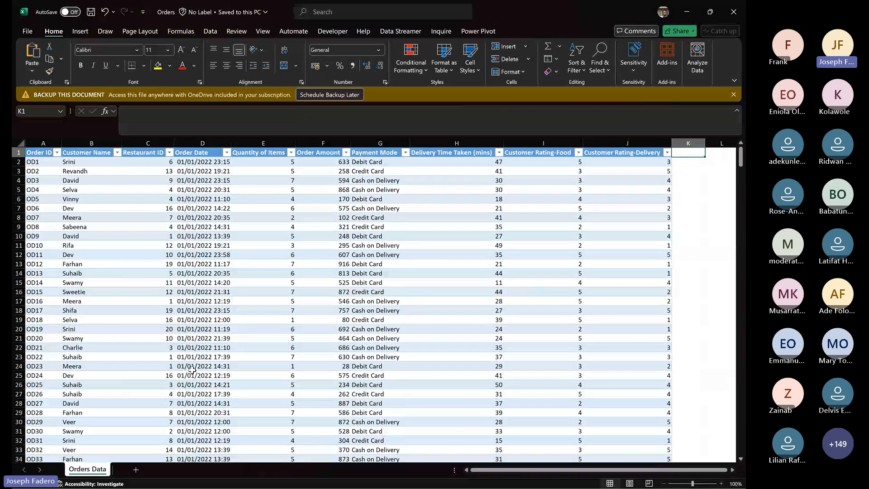
key("Down")
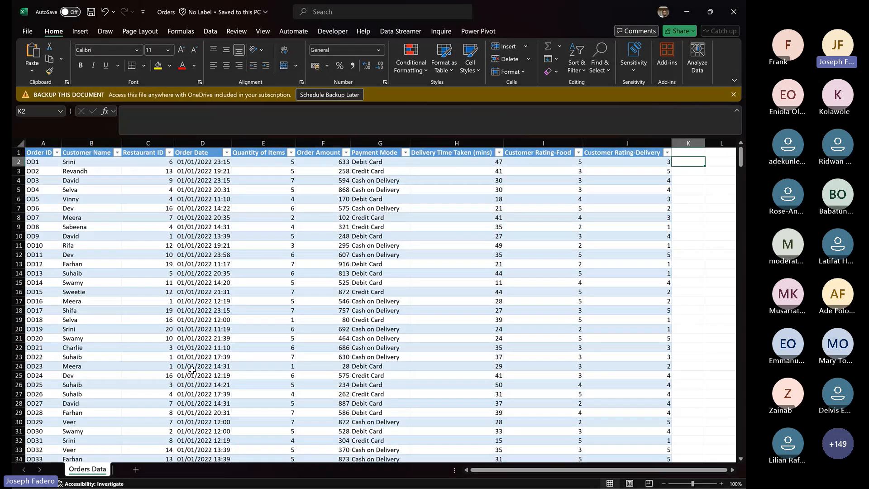
key("Left")
key("Right")
key("Right")
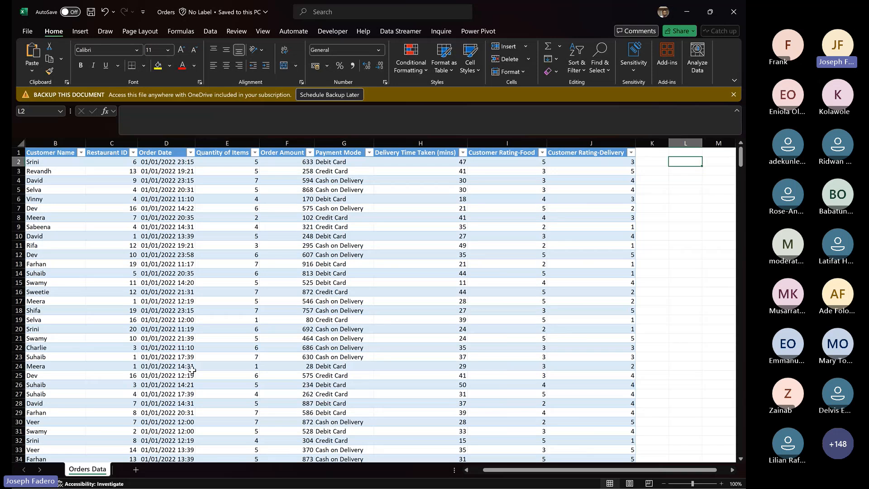
key("Left")
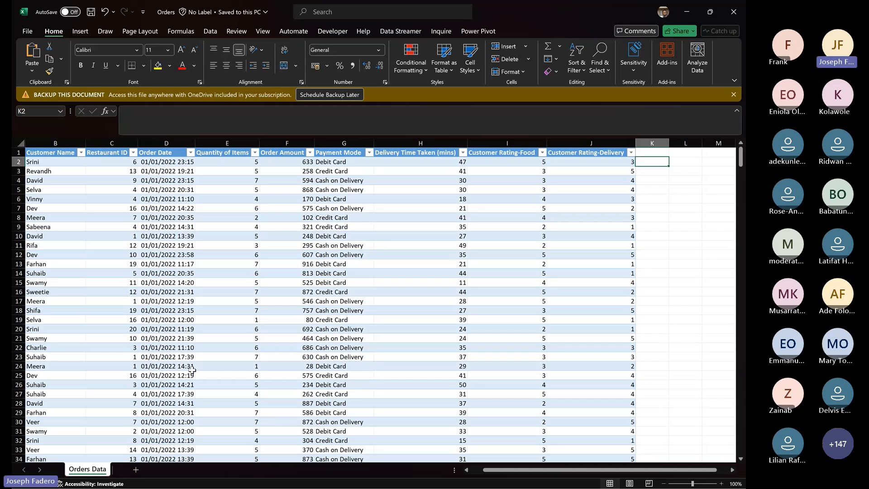
- Go back across the first order record from column K to its Restaurant ID in cell C2
key("Left")
key("Left")
key("Left")
key("Left")
key("Left")
key("Left")
key("Left")
key("Left")
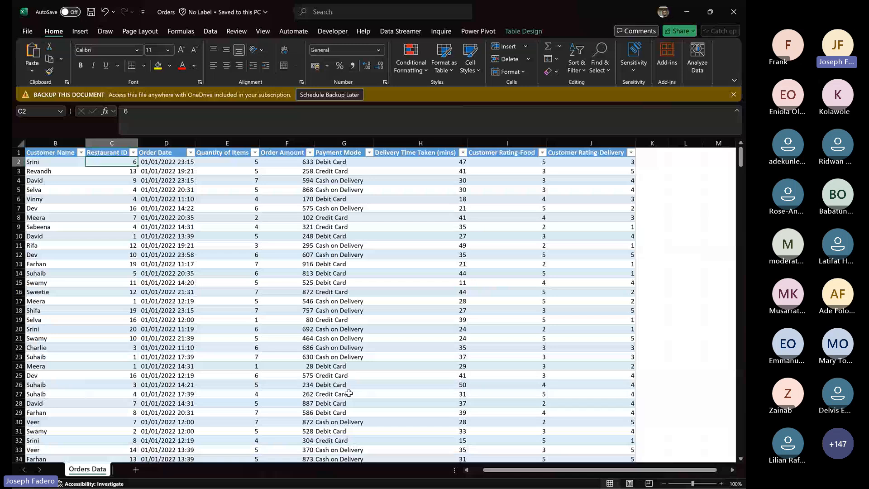
- Point out the empty column K from K5 up to row 1 and select the Customer Rating-Delivery header in J1
left_click_drag(739, 169, 744, 243)
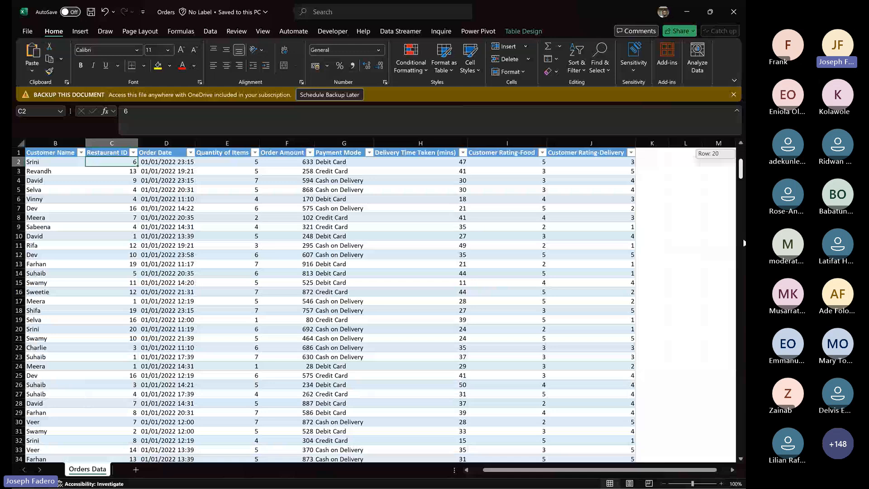
left_click_drag(744, 243, 741, 157)
left_click(652, 190)
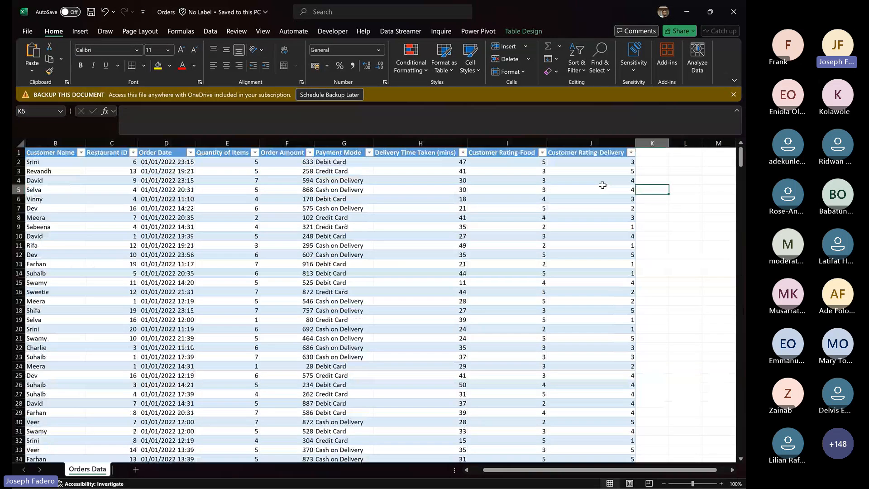
key("Up")
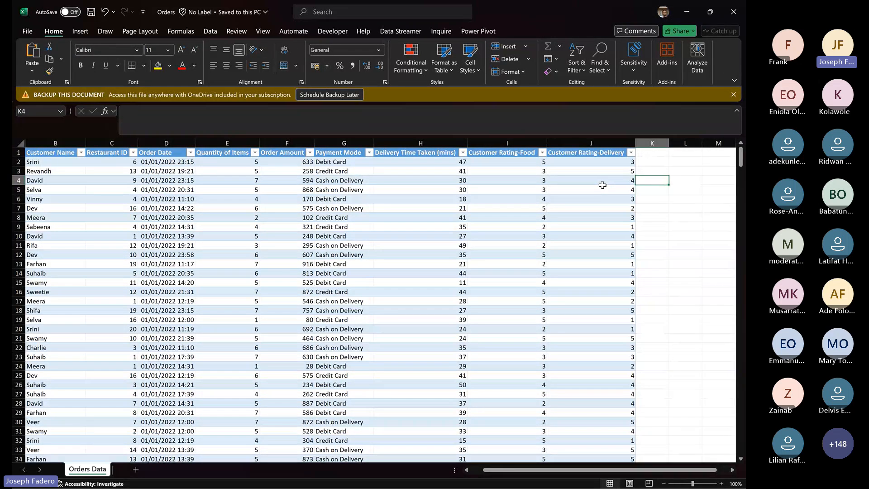
key("Up")
key("Up")
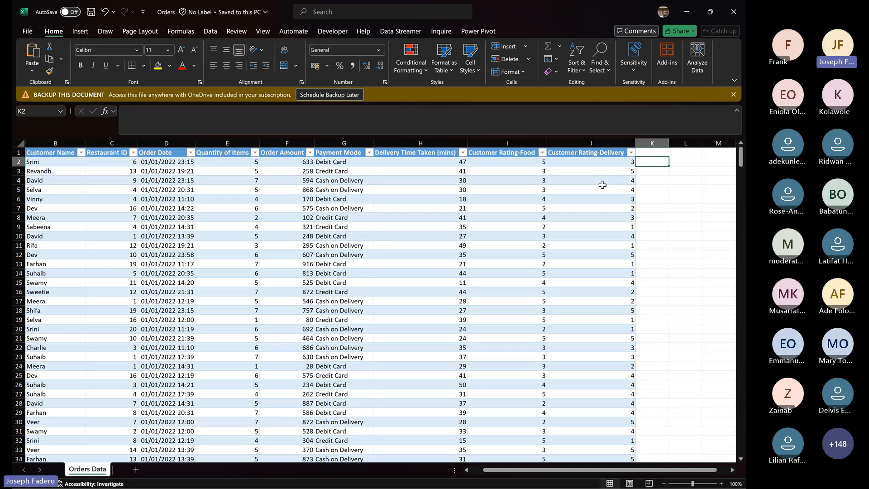
key("Up")
key("Left")
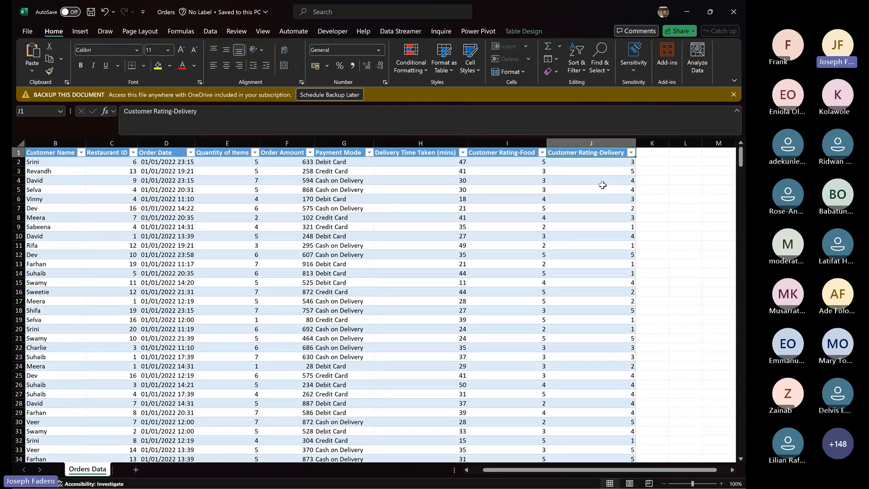
- Convert the restaurant details range A1:G21 in the Restaurants workbook into a table with headers and save the workbook
key("alt+Tab")
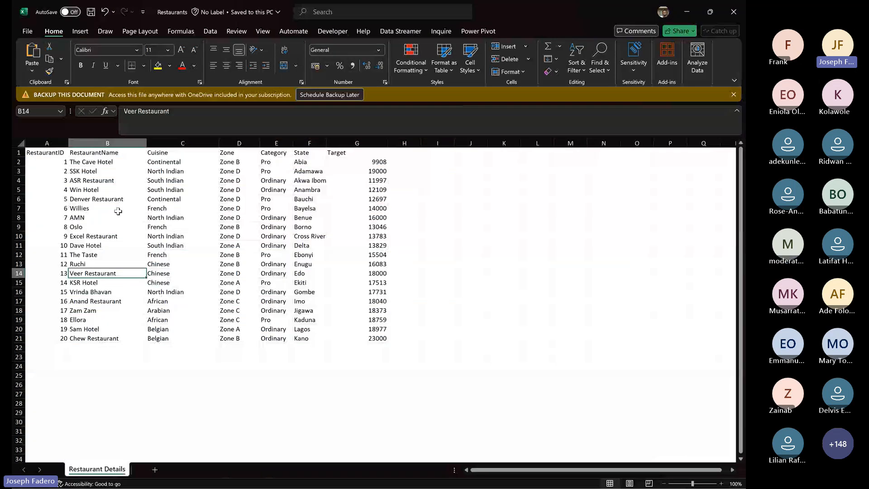
left_click(118, 209)
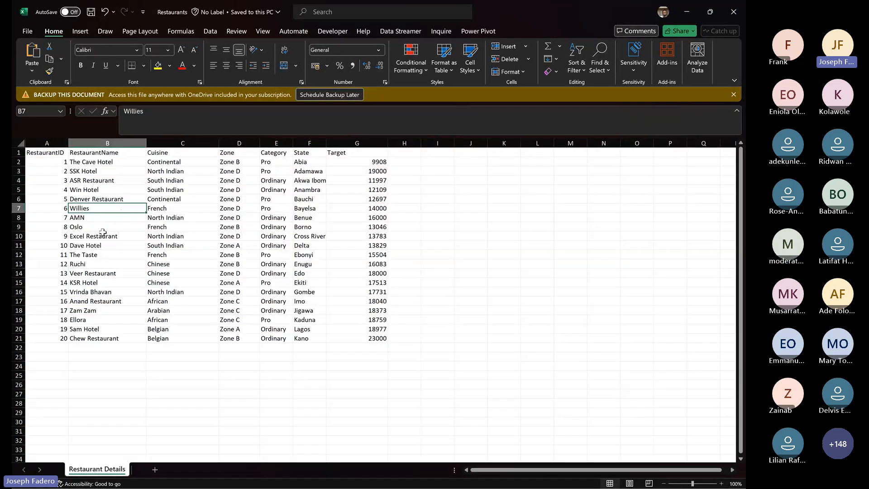
key("ctrl+t")
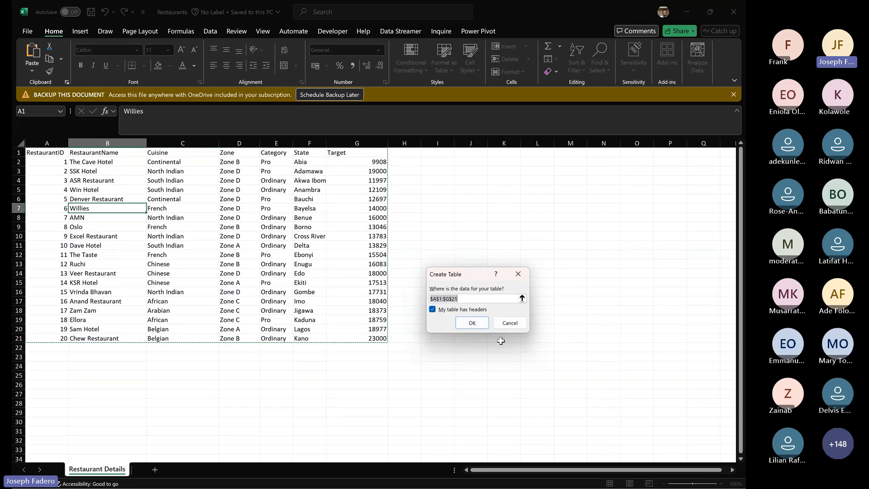
left_click(469, 322)
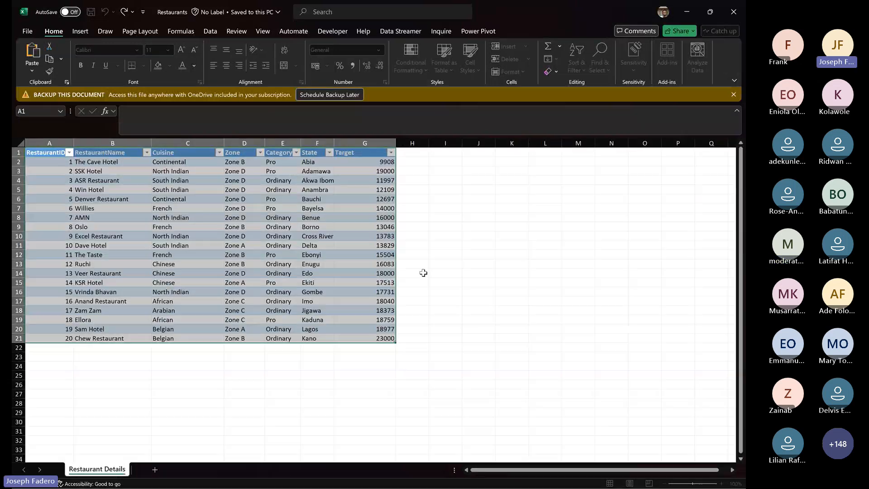
left_click(464, 254)
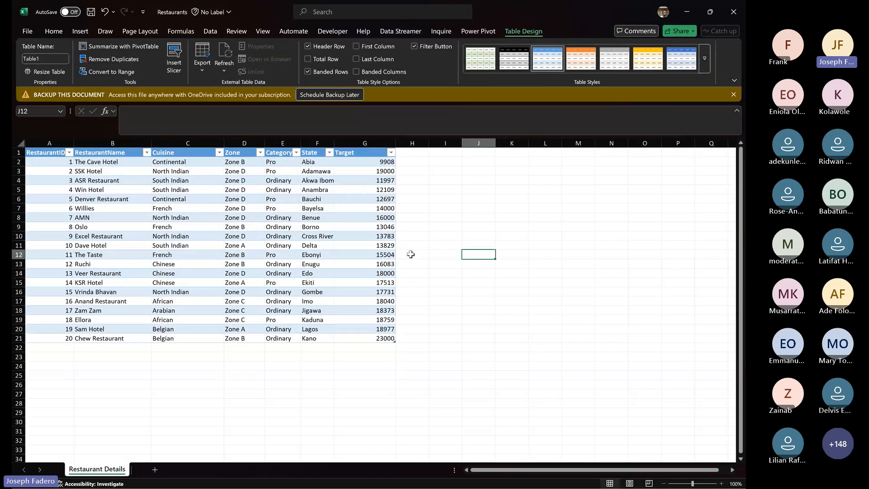
key("ctrl+s")
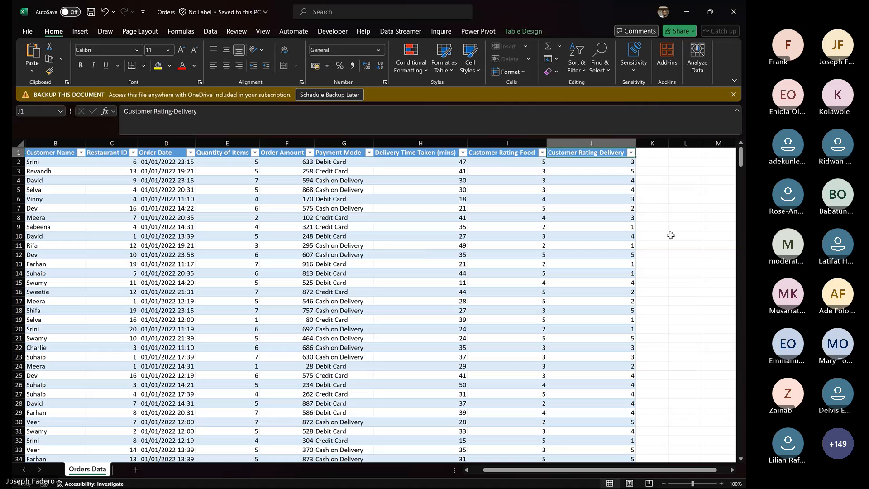
- Switch from the Orders workbook to the blank workbook Book5 and select cell A2
left_click(673, 220)
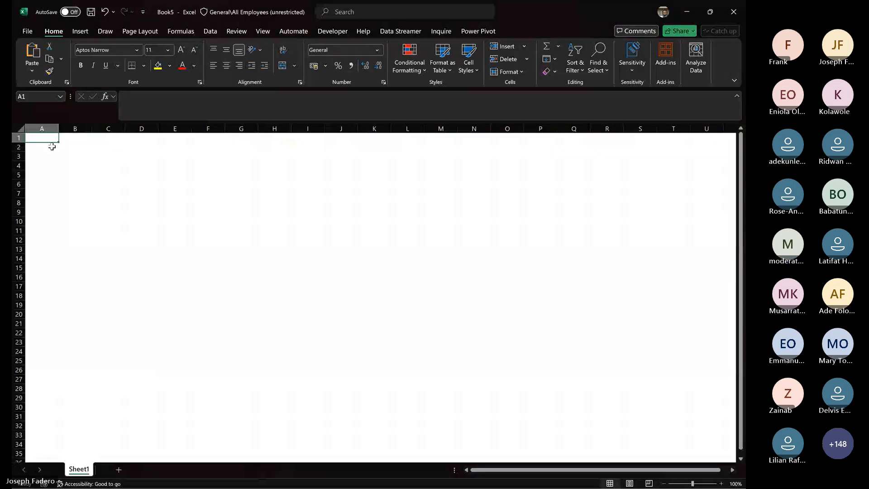
left_click(52, 147)
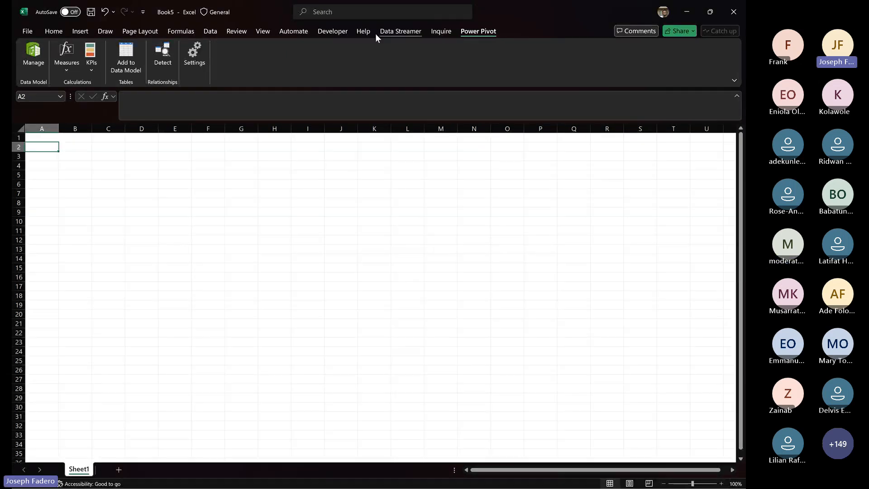
- Open the COM Add-ins list from the Excel options to check for Microsoft Power Pivot for Excel, and close it
left_click(24, 32)
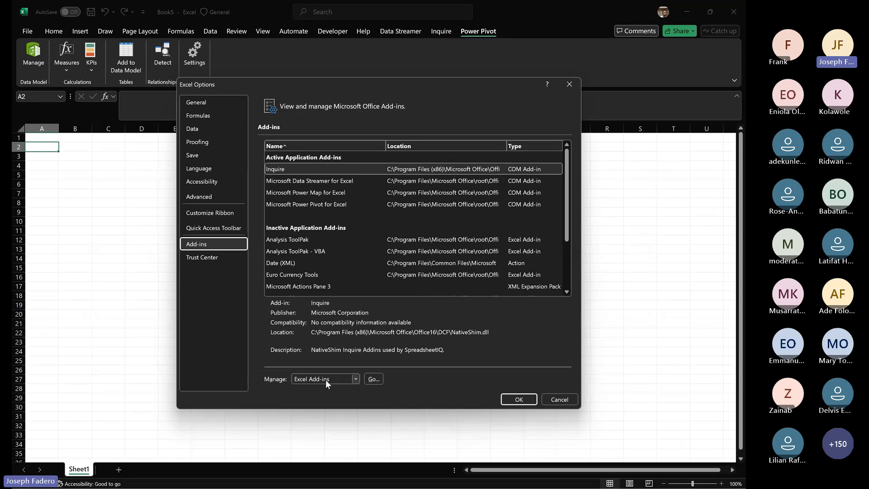
left_click(355, 380)
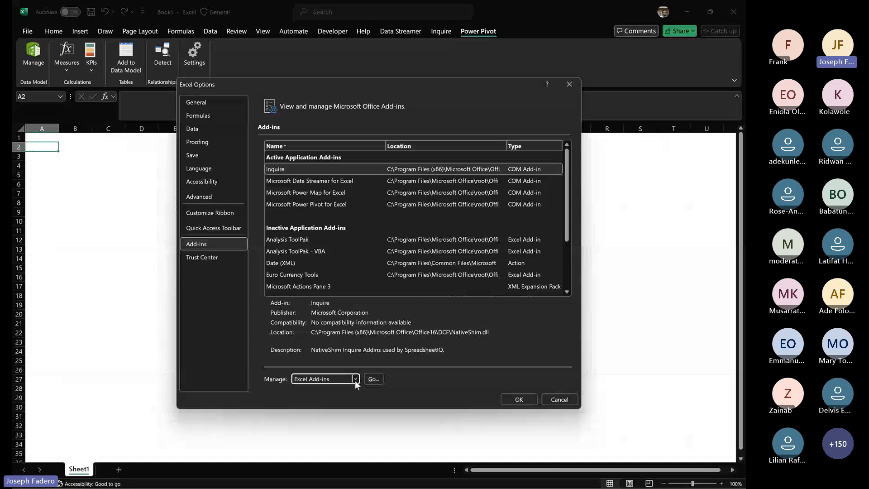
left_click(355, 380)
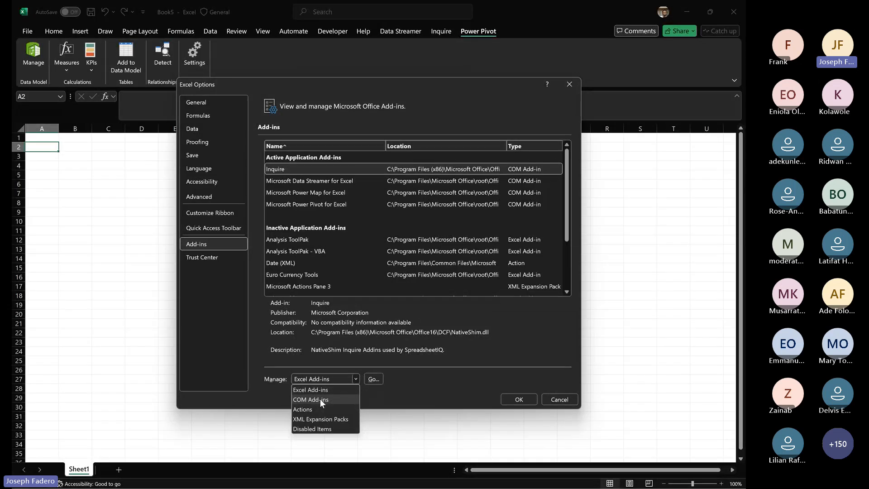
left_click(320, 399)
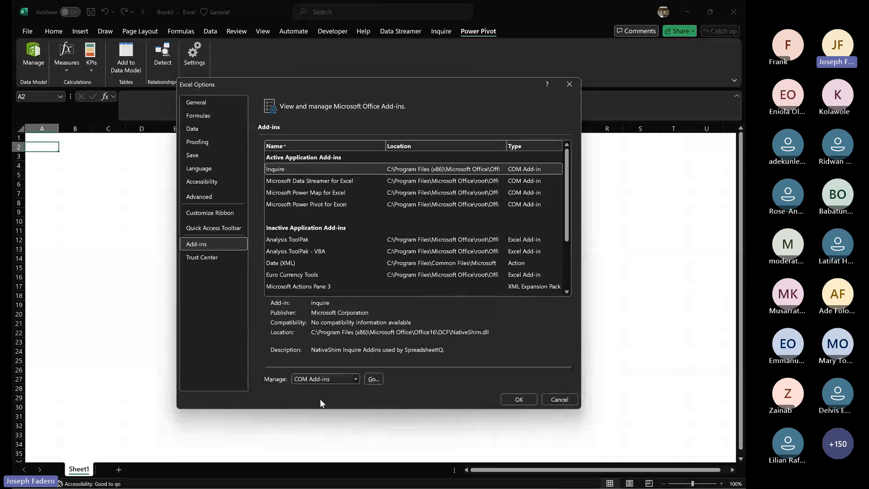
left_click(372, 382)
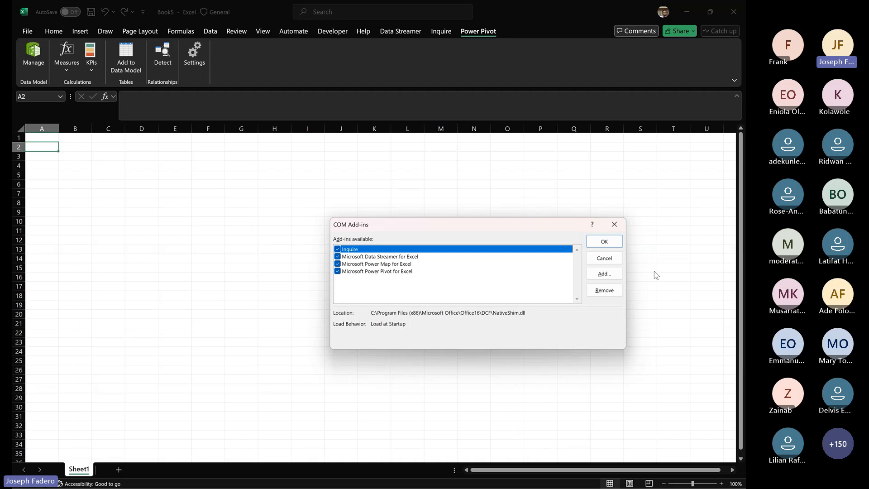
left_click(615, 225)
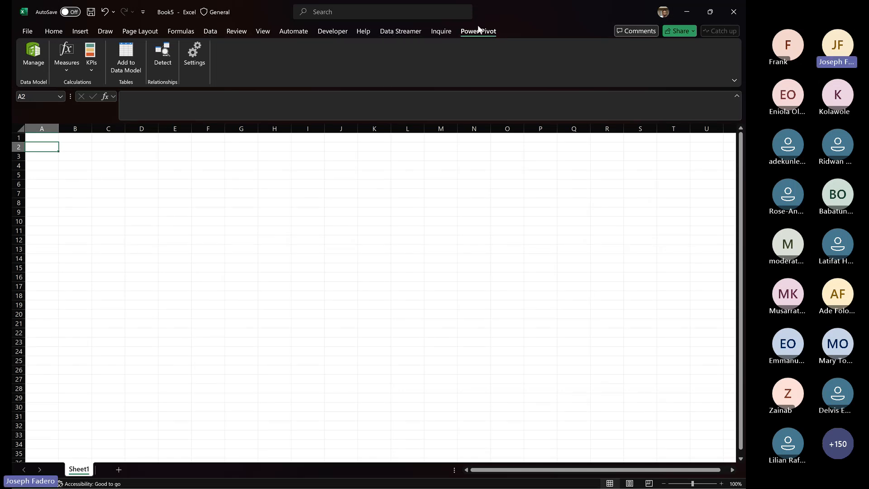
- Review the source categories available for getting data, including files, databases and the Combine Queries options
left_click(206, 32)
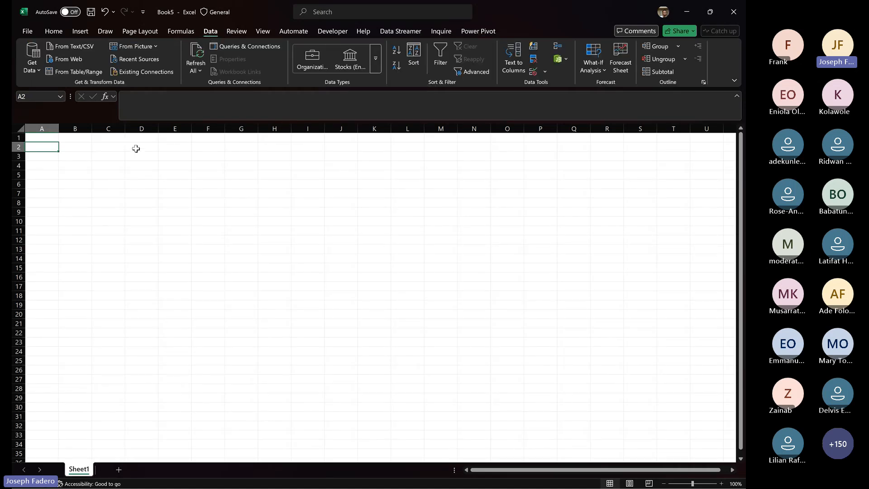
left_click(93, 164)
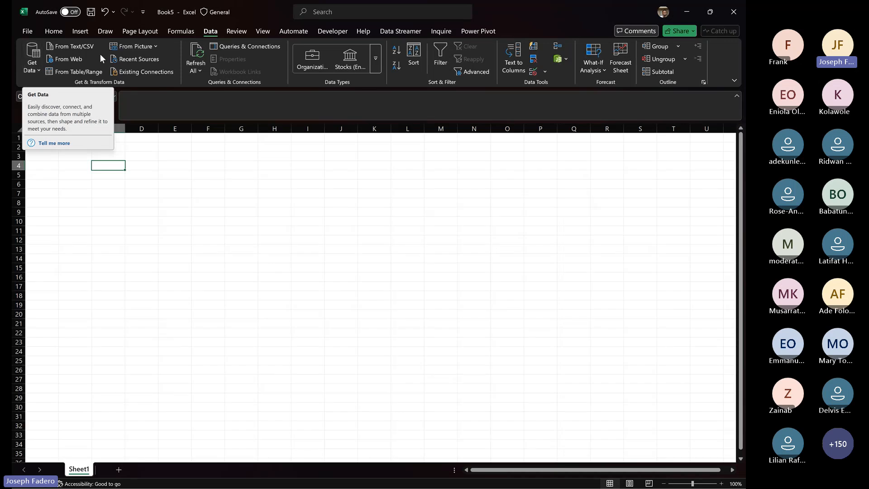
left_click(37, 70)
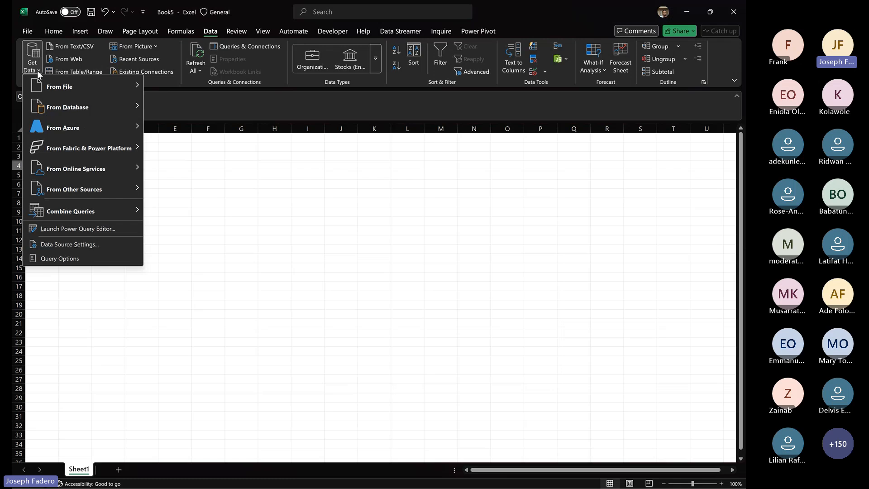
mouse_move(26, 79)
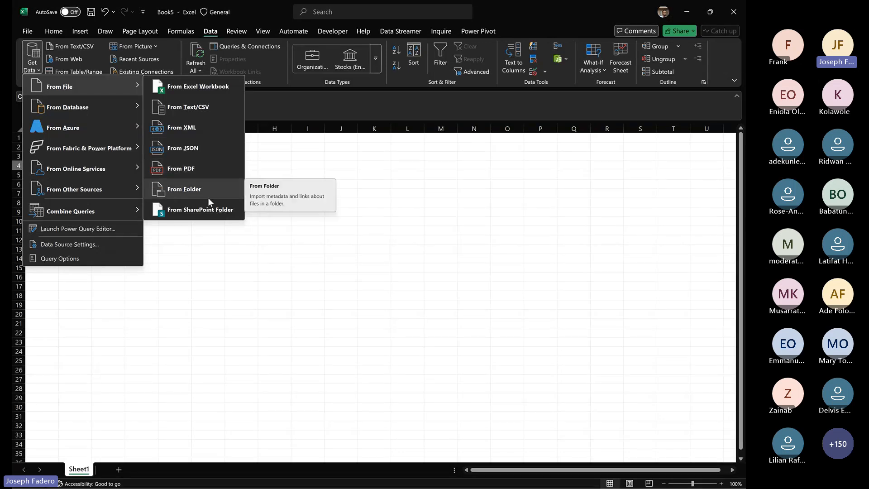
mouse_move(80, 109)
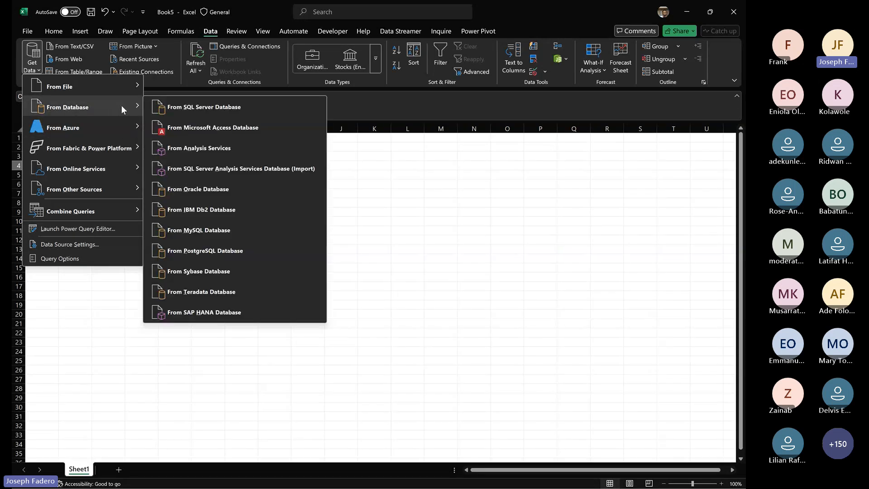
mouse_move(107, 128)
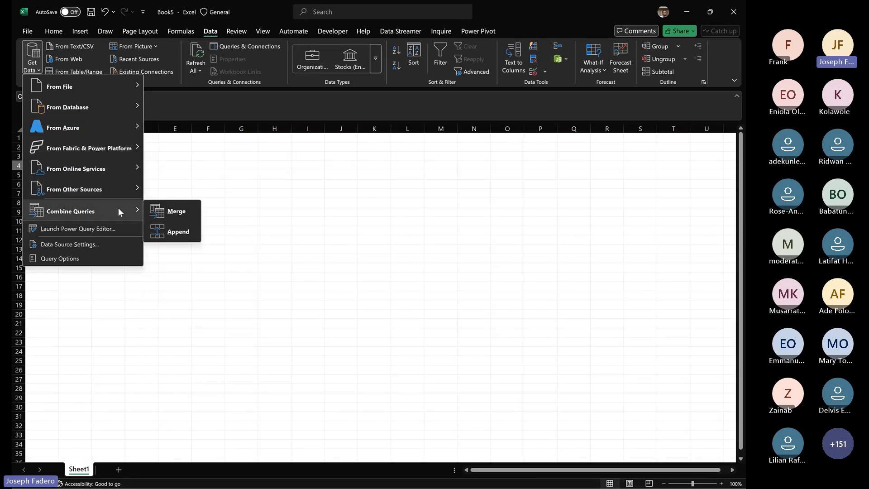
mouse_move(126, 188)
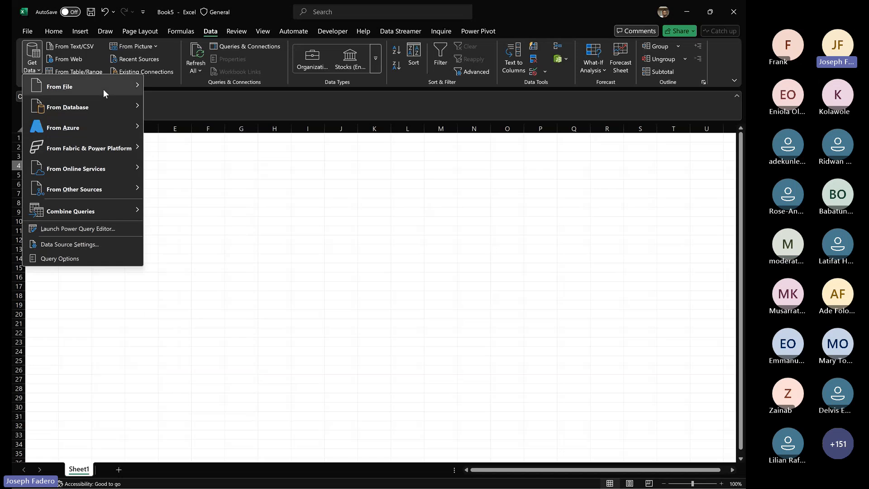
- Import the Orders workbook from the GitHub folder as an Excel workbook data source
mouse_move(105, 89)
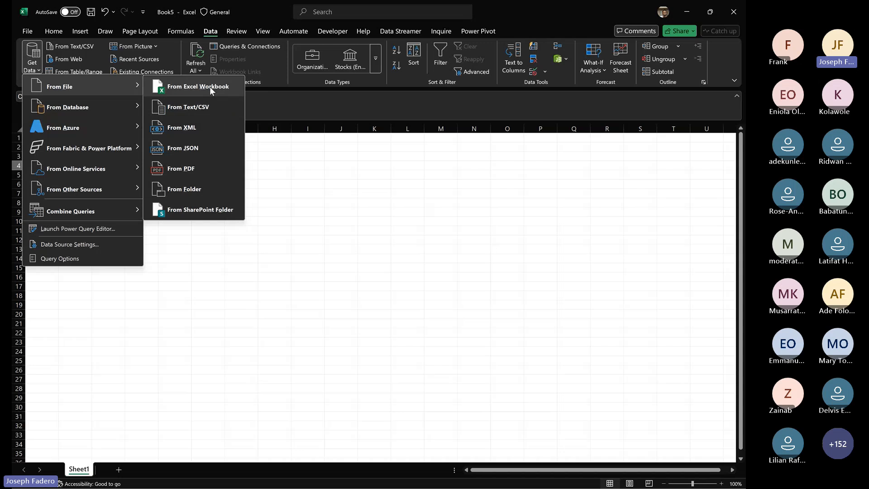
left_click(210, 86)
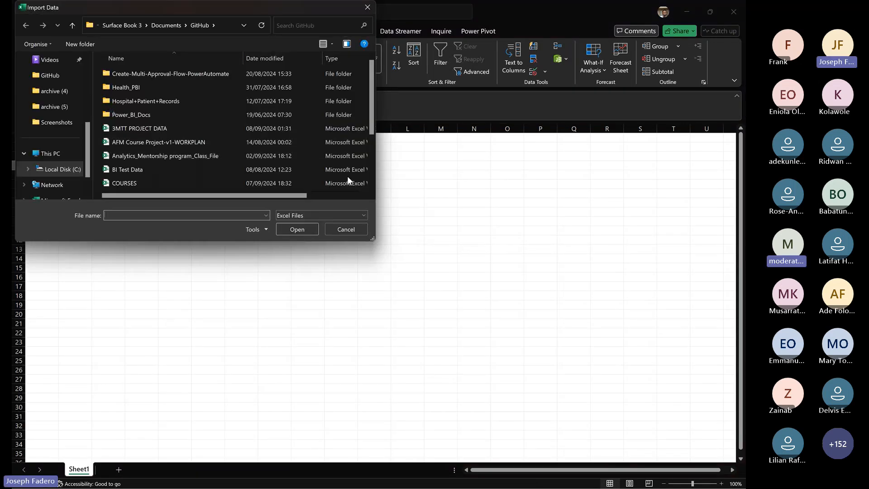
scroll(376, 184, "down", 2)
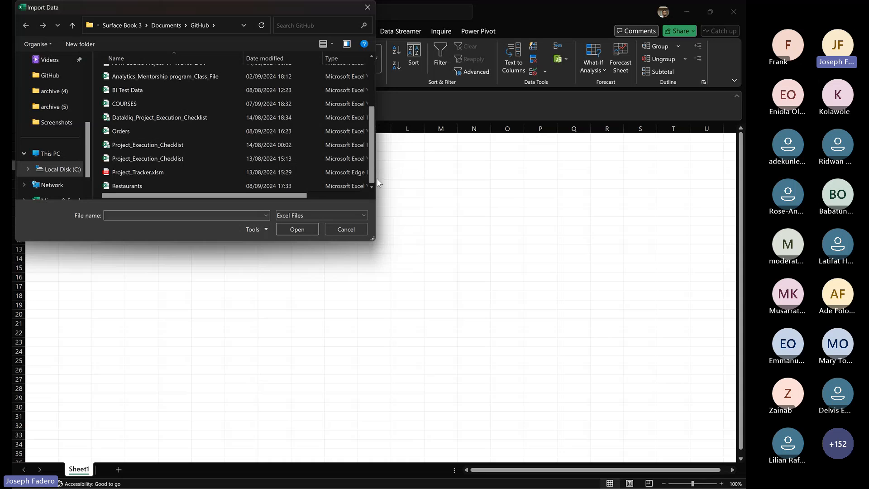
left_click(126, 130)
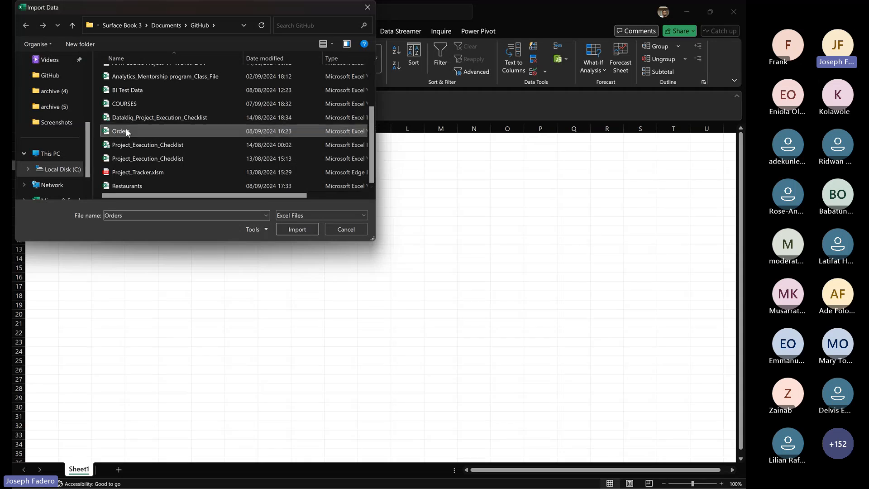
left_click(297, 230)
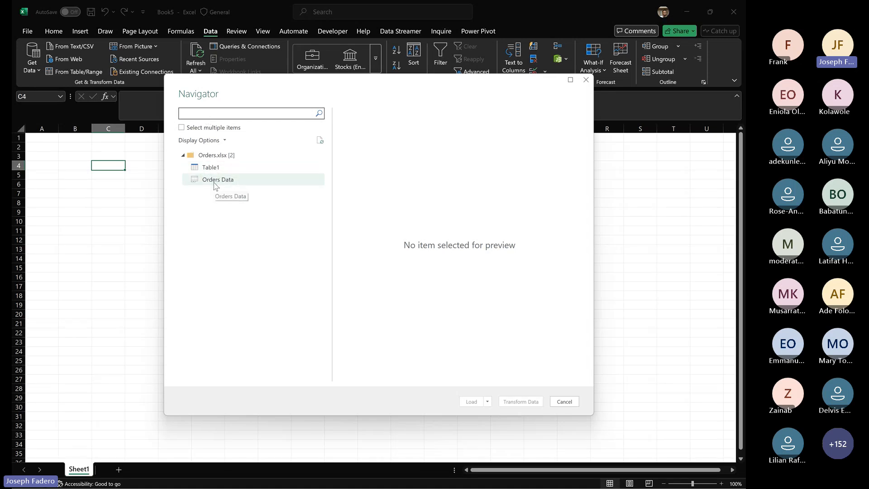
- Compare the previews of the Orders Data sheet and Table1 in Orders.xlsx, and select Table1
left_click(216, 181)
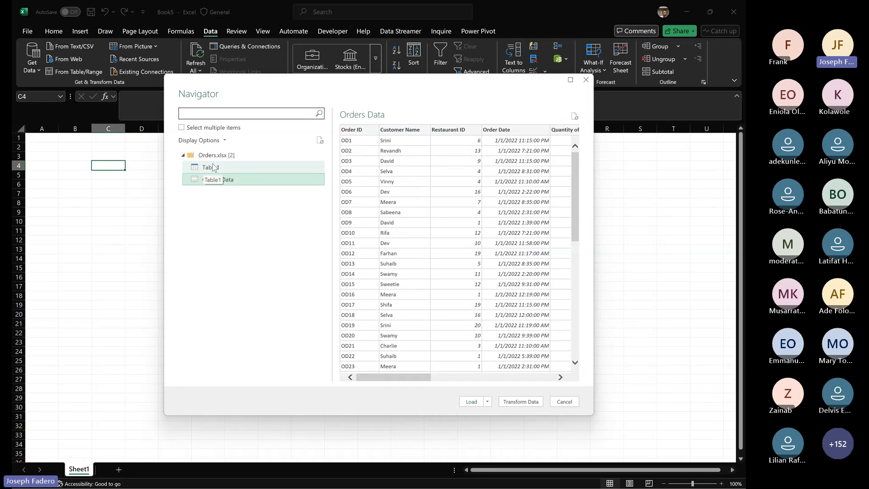
left_click(214, 167)
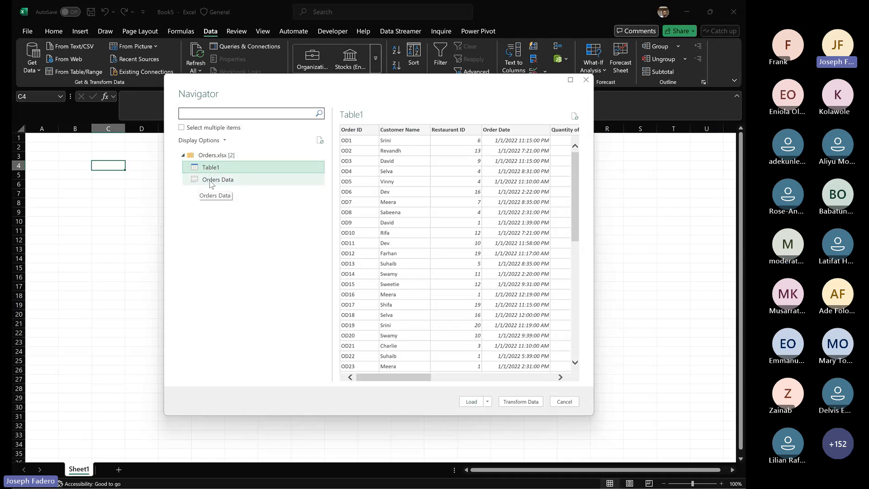
left_click(211, 181)
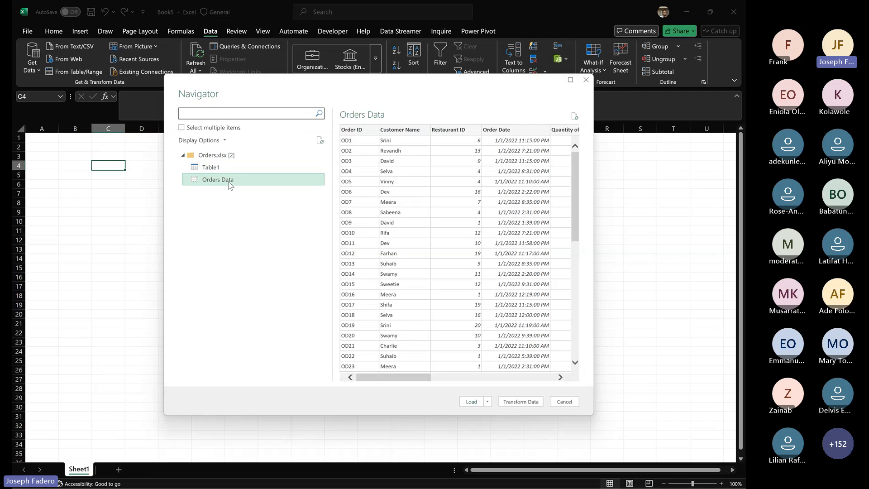
left_click(206, 168)
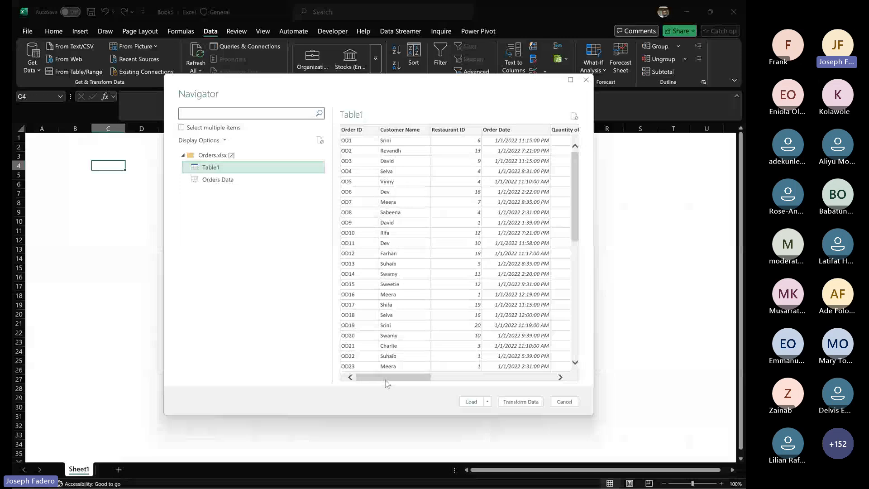
left_click_drag(385, 379, 360, 310)
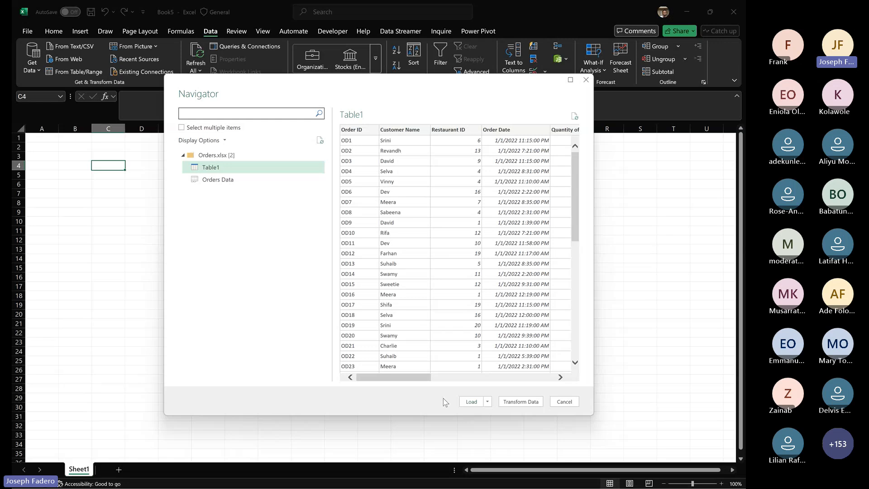
- Check the load options for Table1 and open it for transformation in the Power Query Editor
left_click(487, 402)
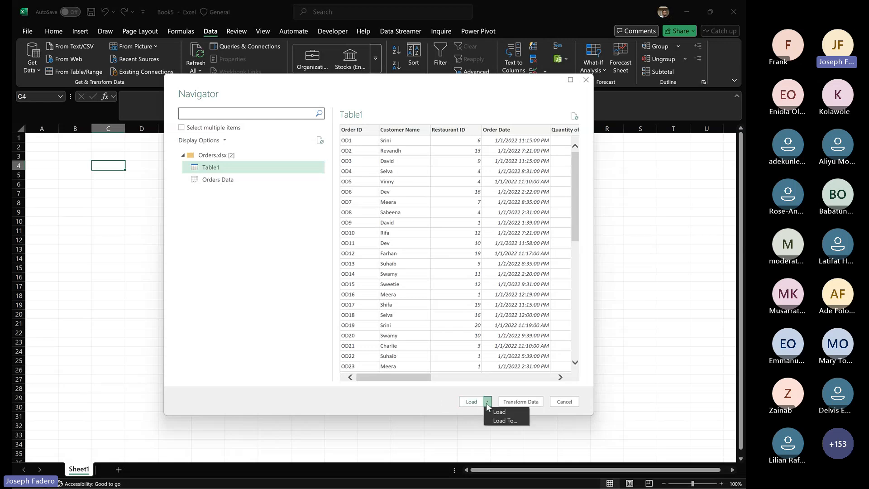
left_click(447, 392)
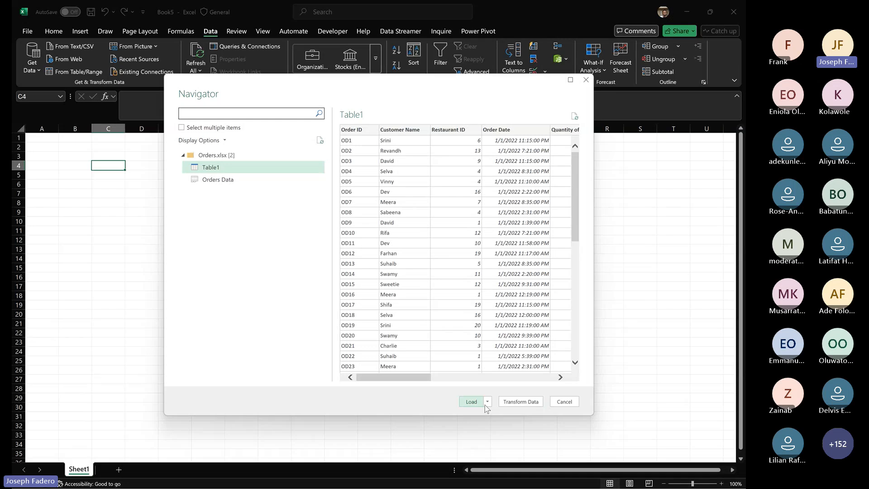
left_click(521, 401)
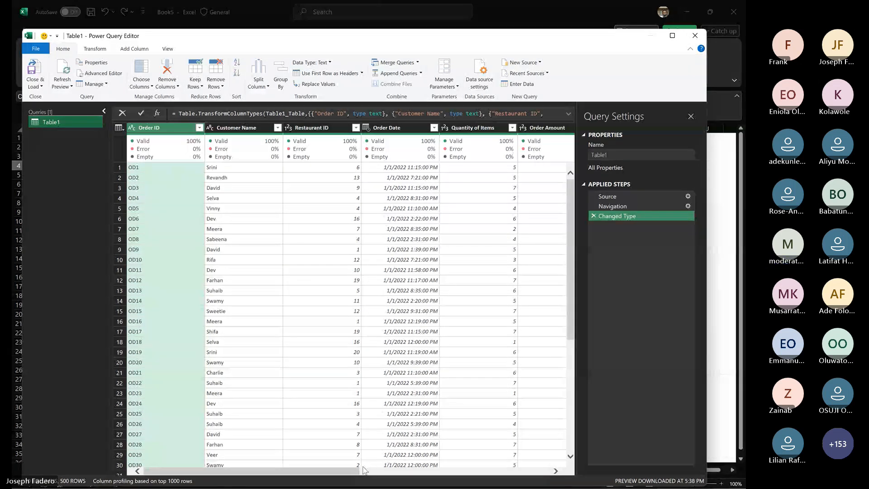
- Examine the valid, error and empty percentages of the order columns, including Customer Name and Order Date
left_click_drag(357, 472, 312, 427)
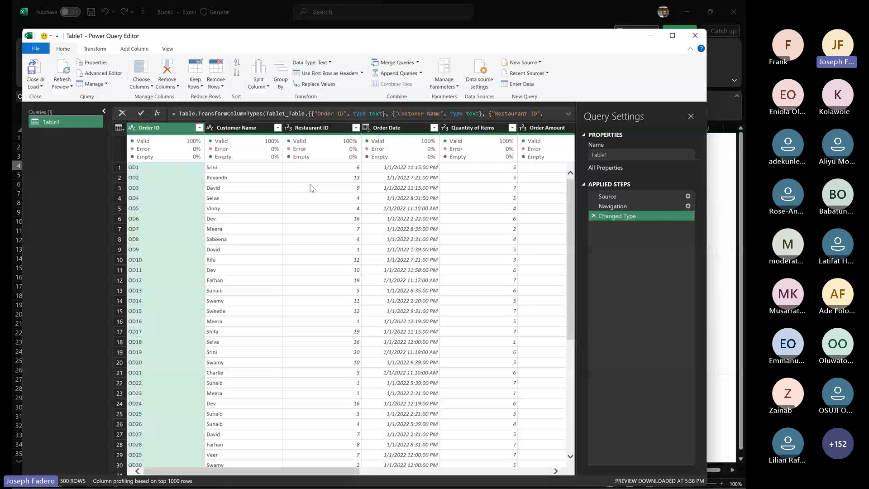
mouse_move(165, 152)
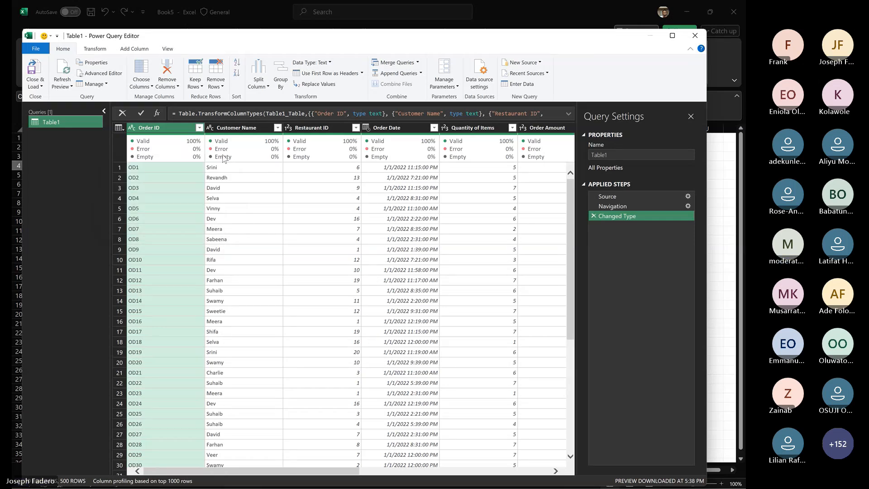
mouse_move(243, 158)
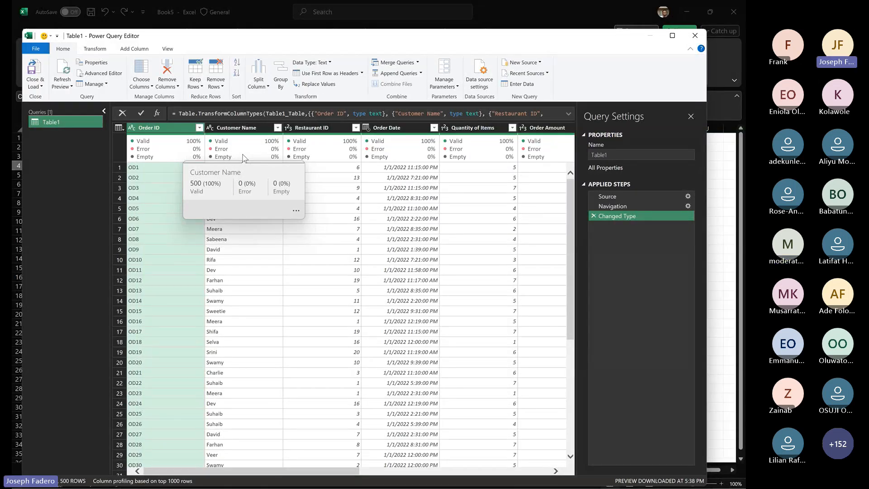
mouse_move(397, 153)
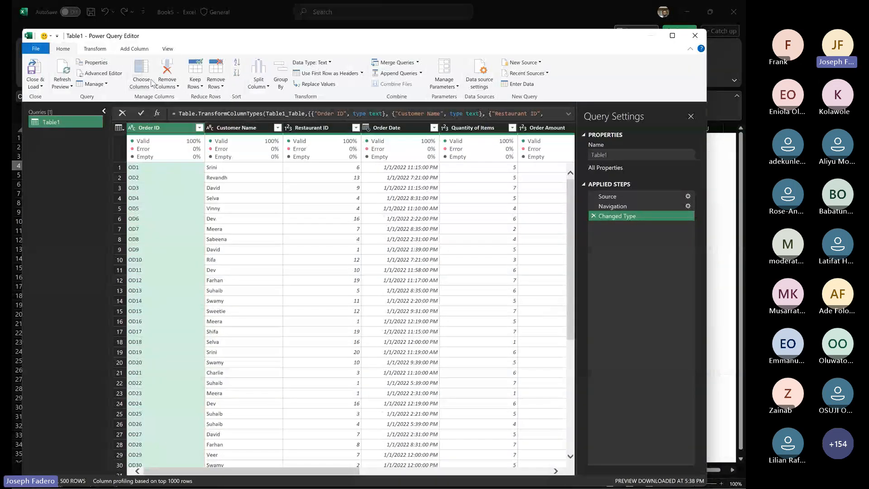
- Select the Customer Name column and review its available transformations, including the Split Column options
left_click(222, 129)
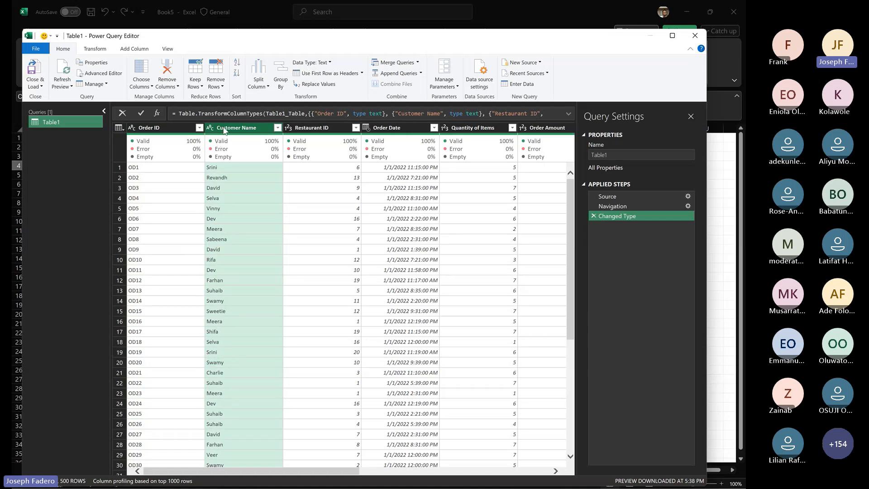
left_click(95, 49)
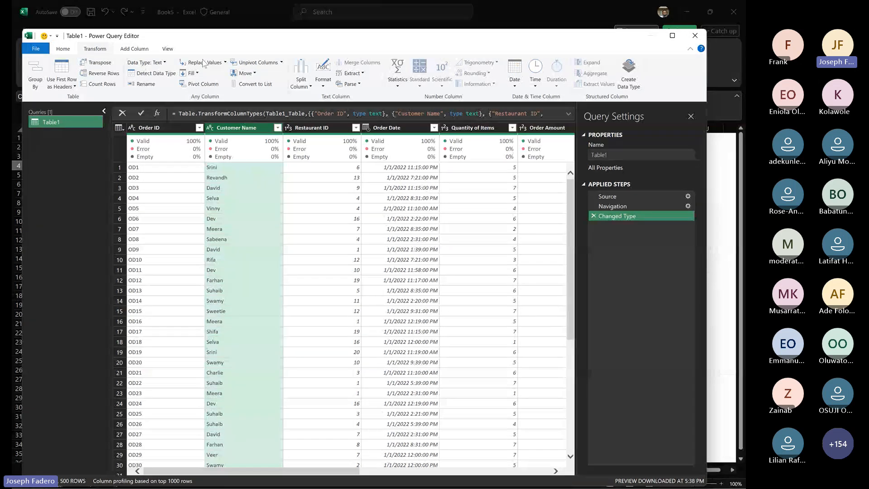
left_click(310, 87)
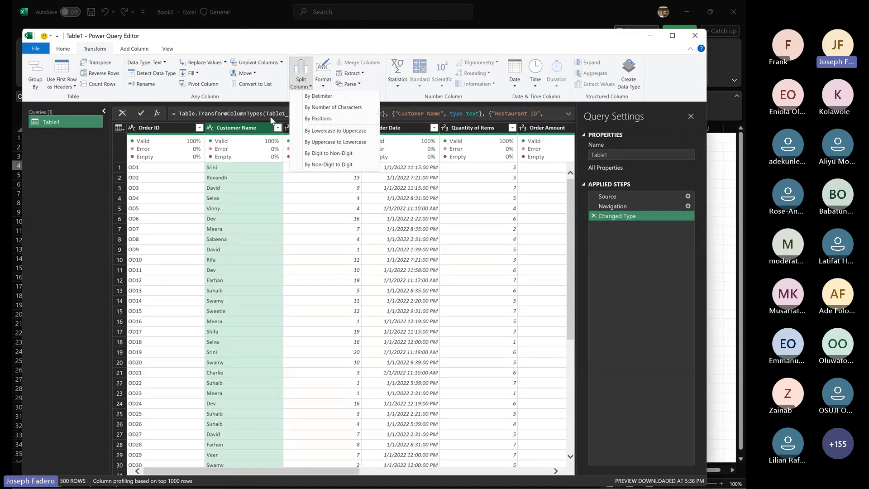
left_click(63, 48)
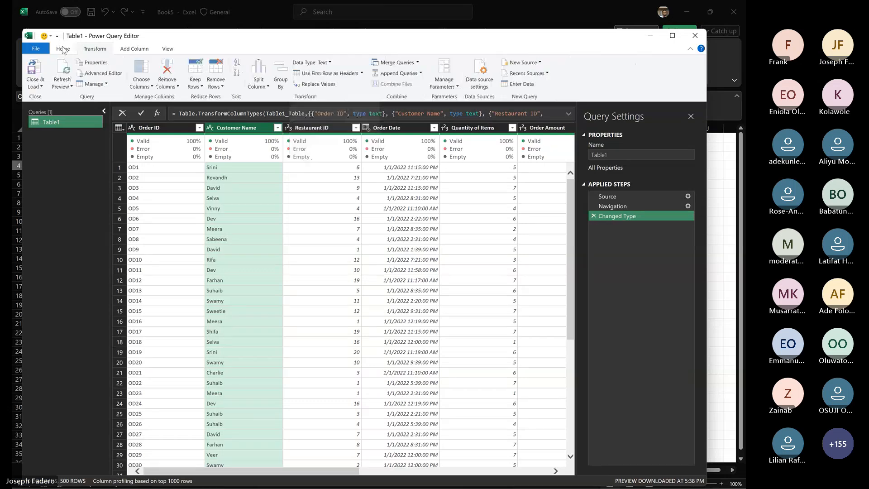
right_click(243, 125)
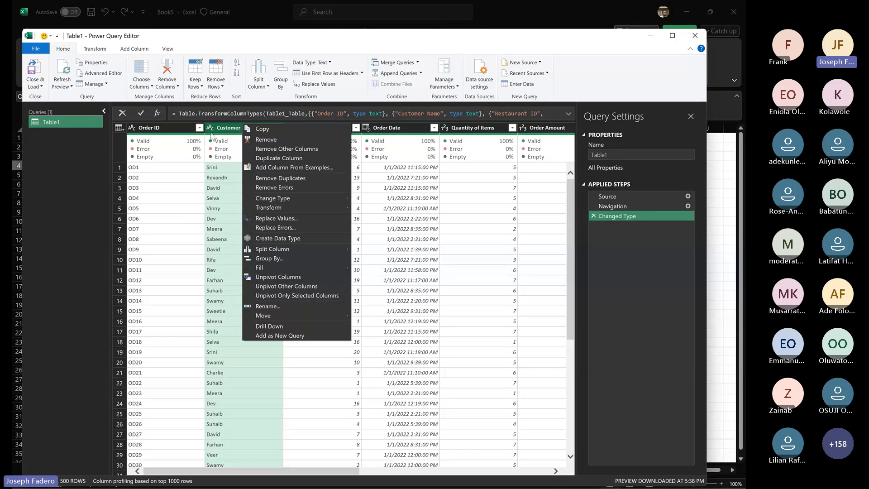
left_click(221, 135)
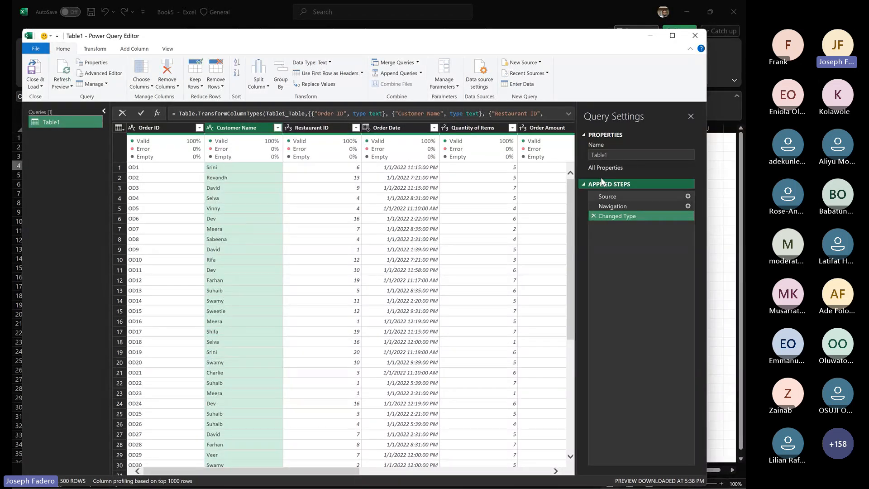
- Rename the Table1 query as Orders
left_click(590, 155)
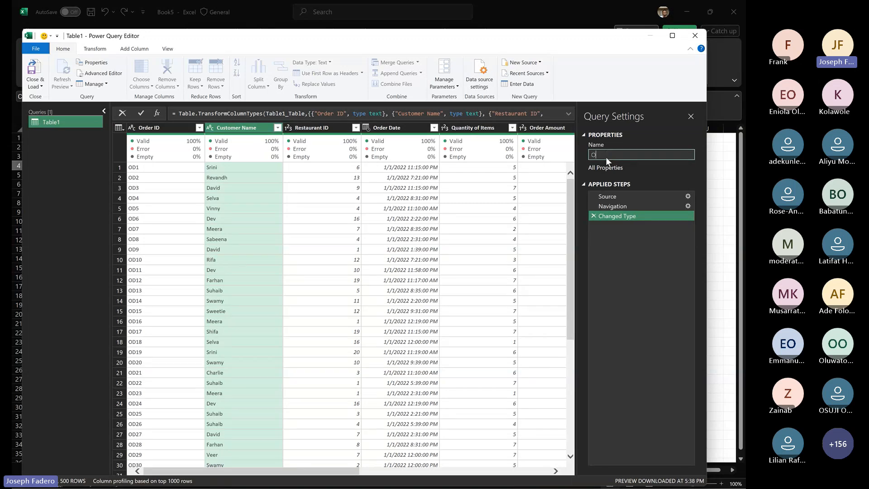
type("ers")
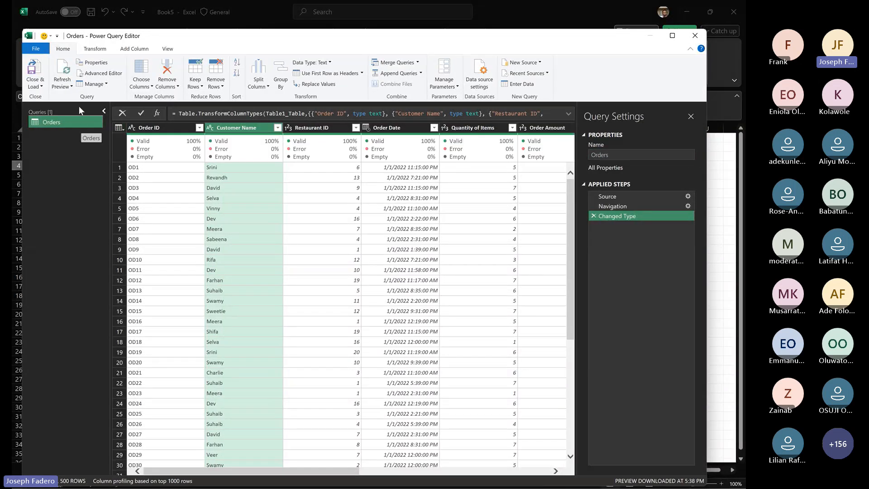
- Import Table1 from the Restaurants Excel workbook in the GitHub folder as a new query
left_click(95, 49)
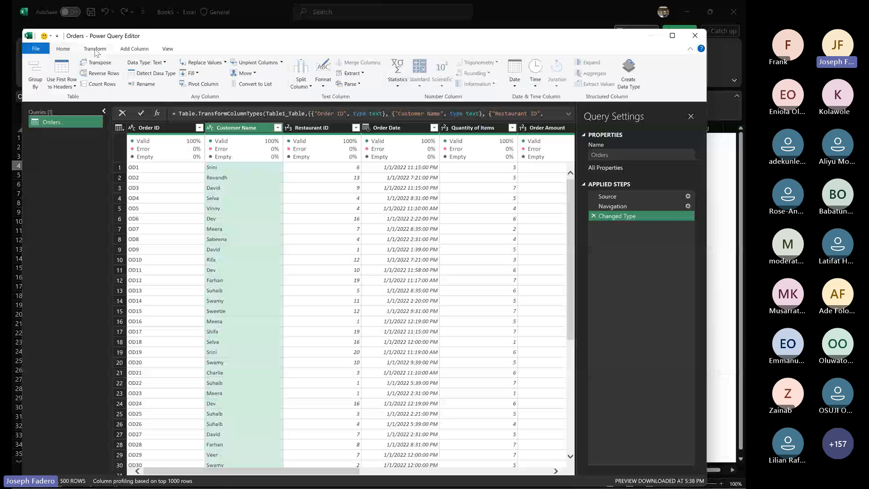
left_click(64, 50)
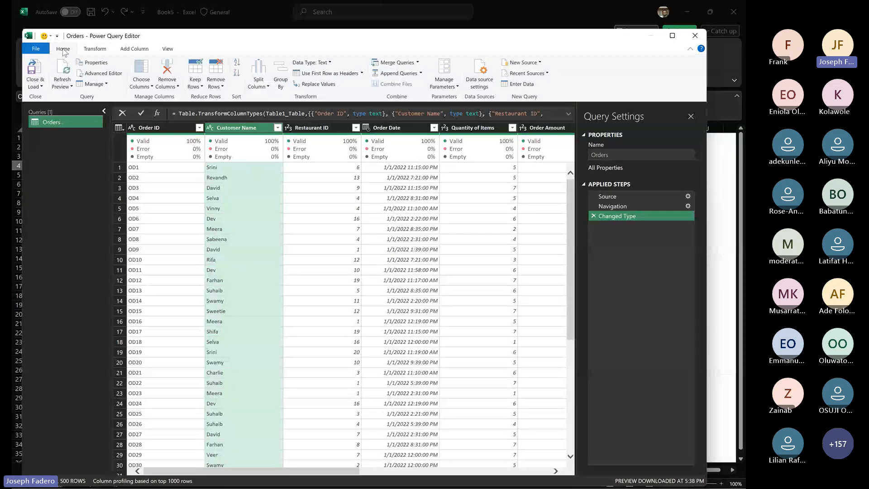
left_click(530, 63)
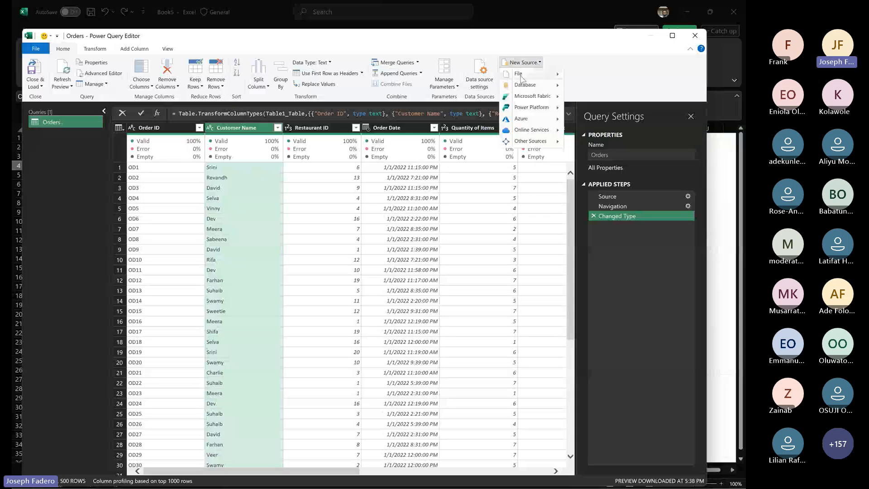
mouse_move(561, 75)
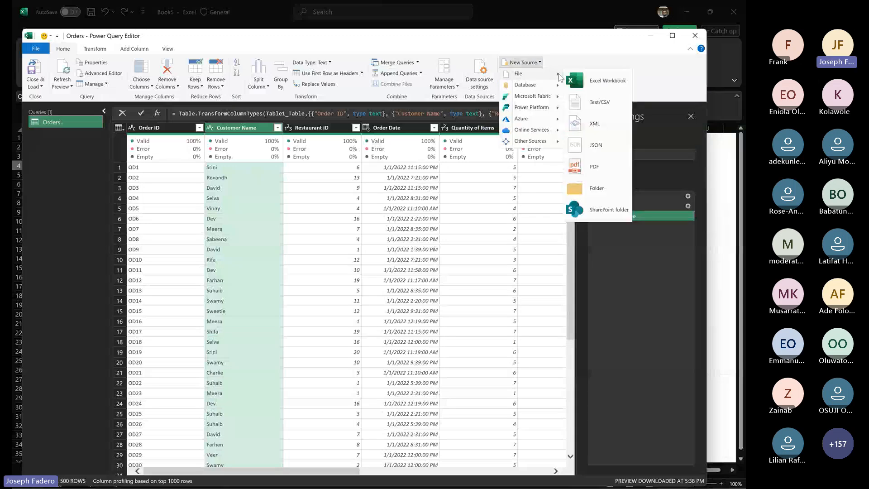
left_click(588, 81)
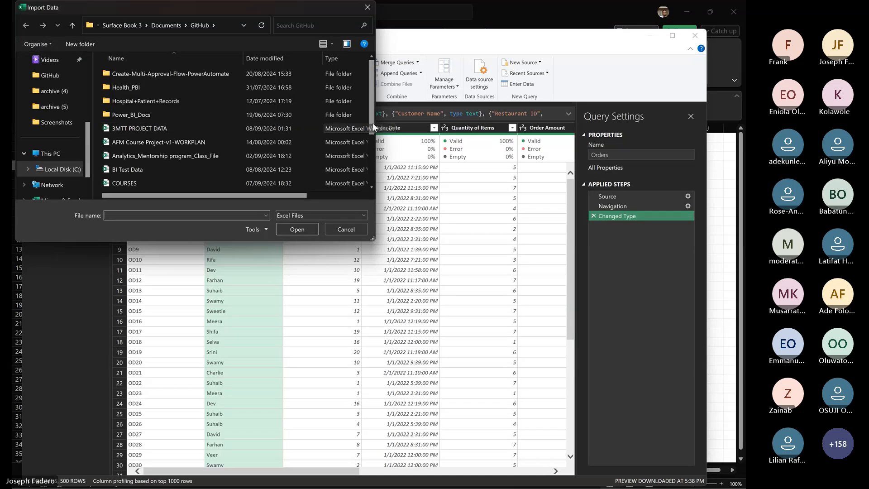
left_click_drag(373, 123, 371, 182)
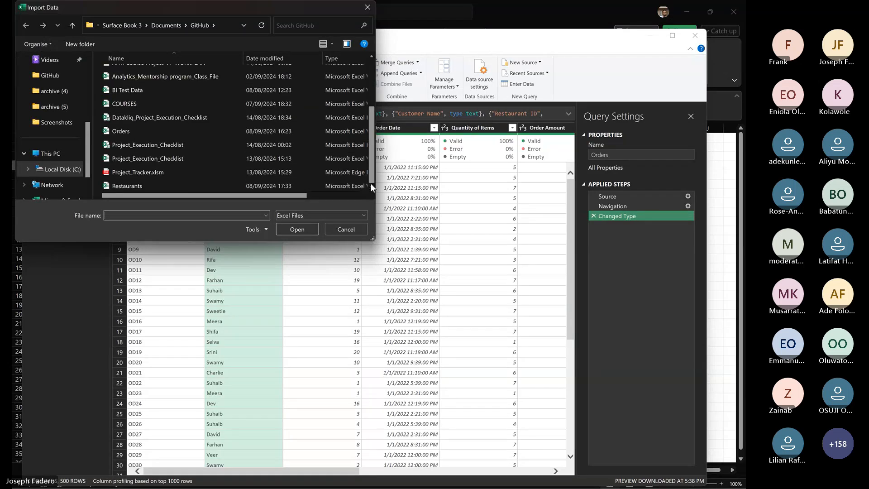
left_click(238, 186)
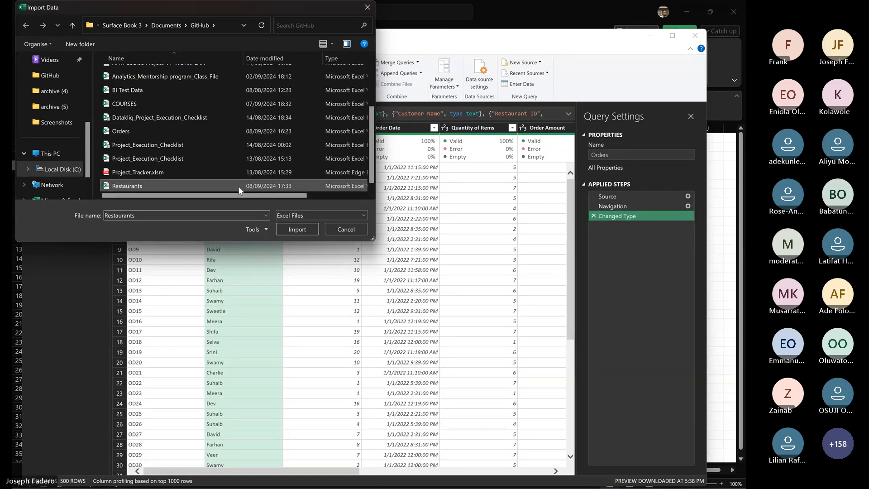
left_click(303, 230)
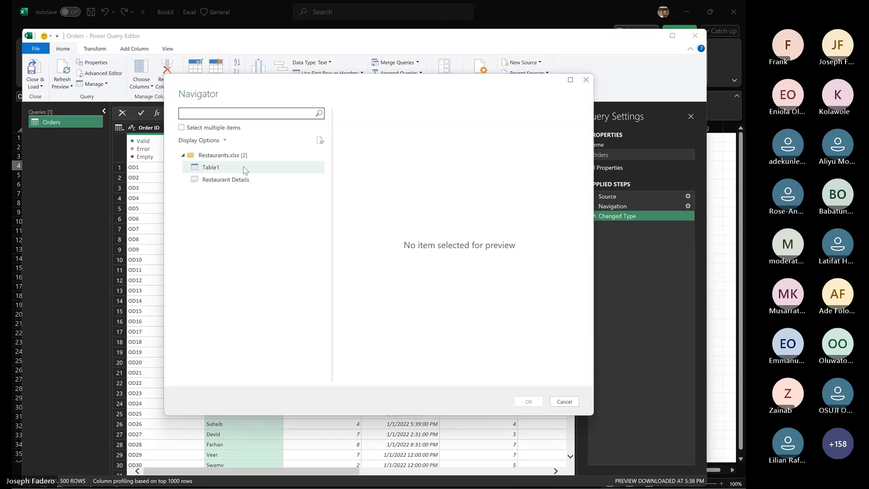
left_click(243, 168)
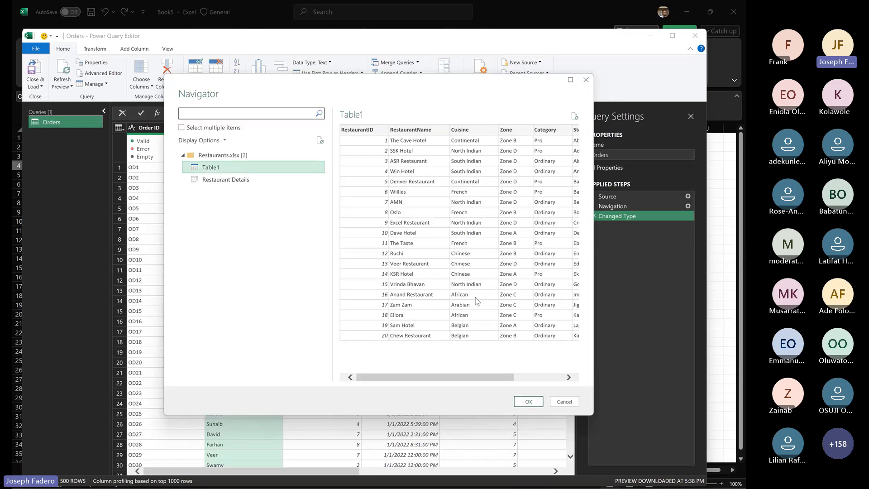
left_click(529, 402)
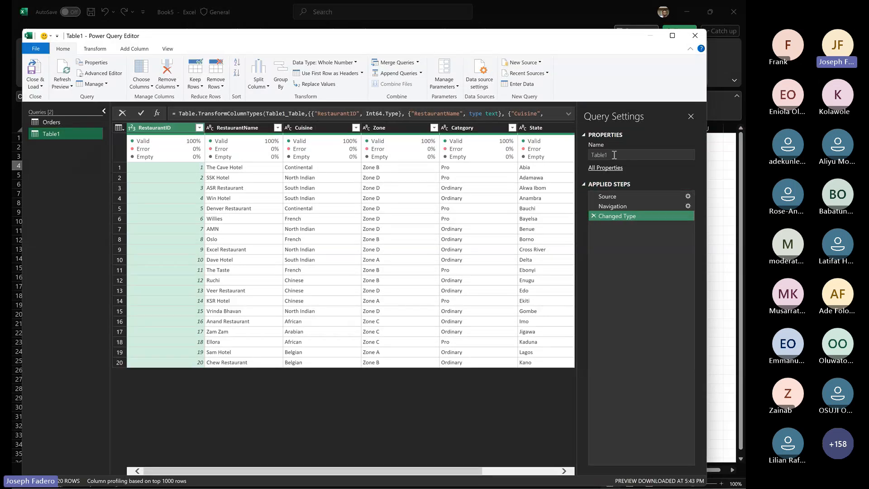
- Rename the newly imported Table1 query as Restauranat
left_click(614, 154)
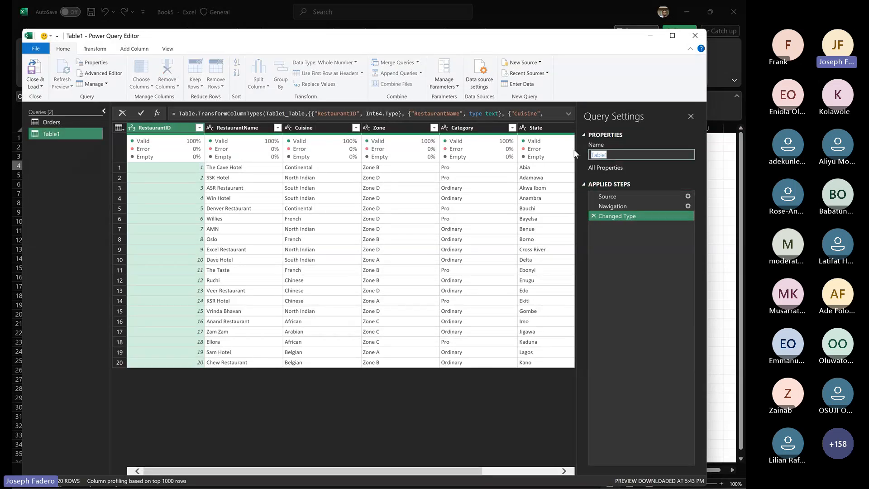
type("Restaurana")
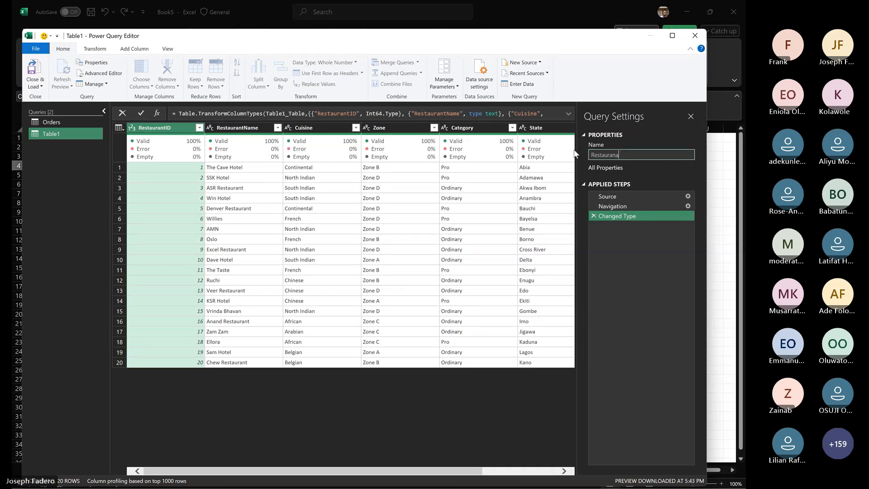
type("t")
key("Return")
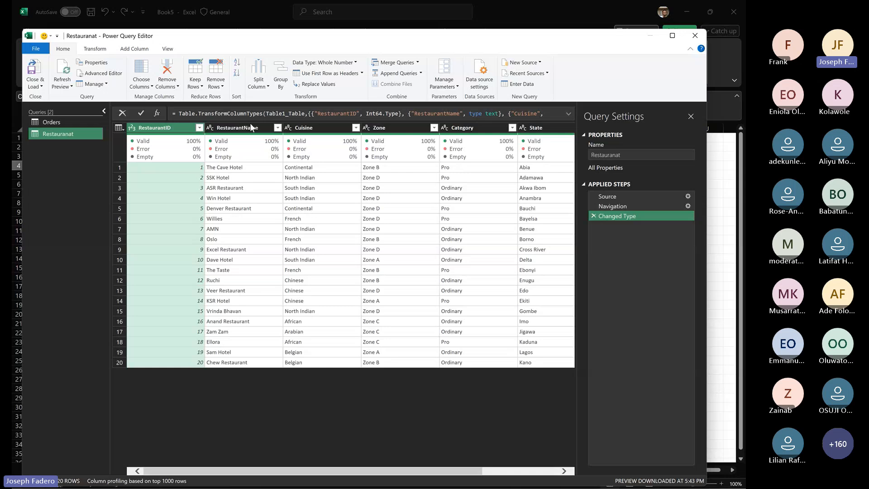
- Review the columns of the Orders and Restauranat queries in turn, ending on Orders
left_click(66, 120)
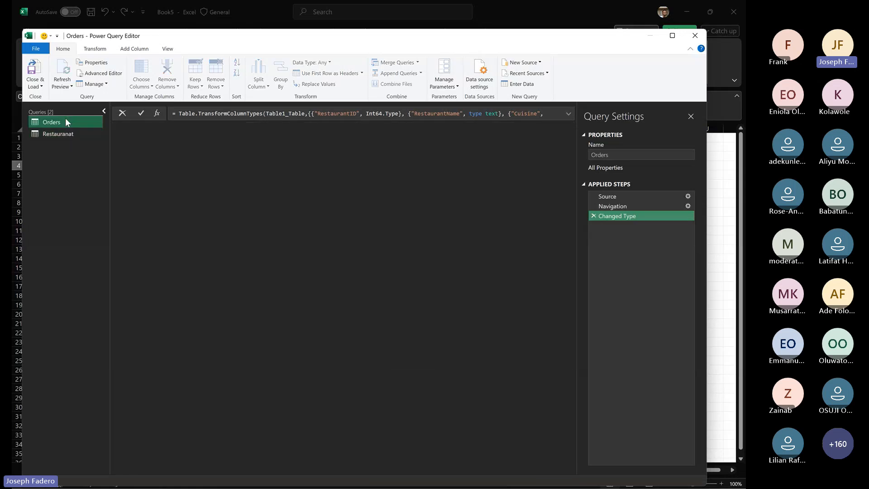
left_click(73, 137)
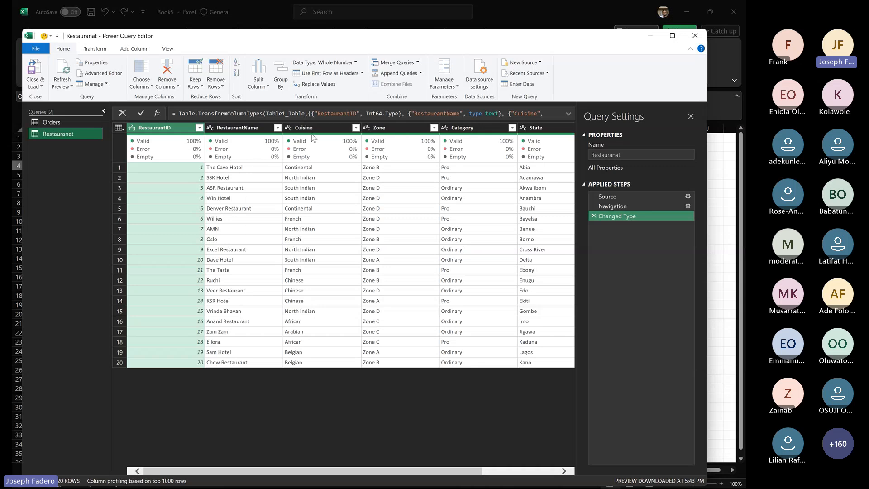
mouse_move(313, 138)
left_click(65, 121)
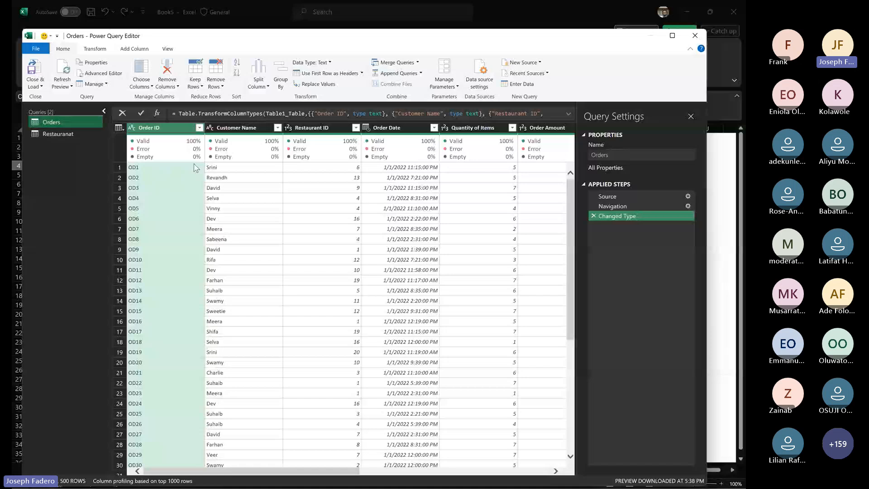
- Close and load the queries as Only Create Connection, adding the data to the Data Model
left_click(41, 87)
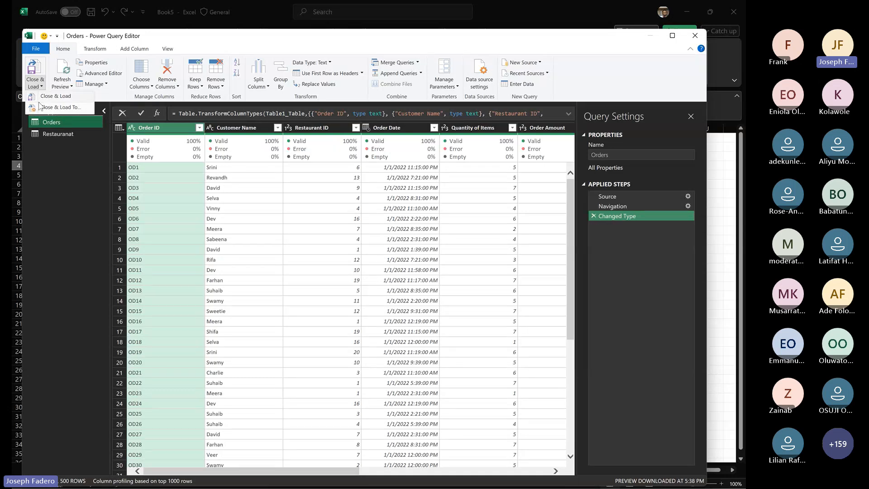
left_click(43, 107)
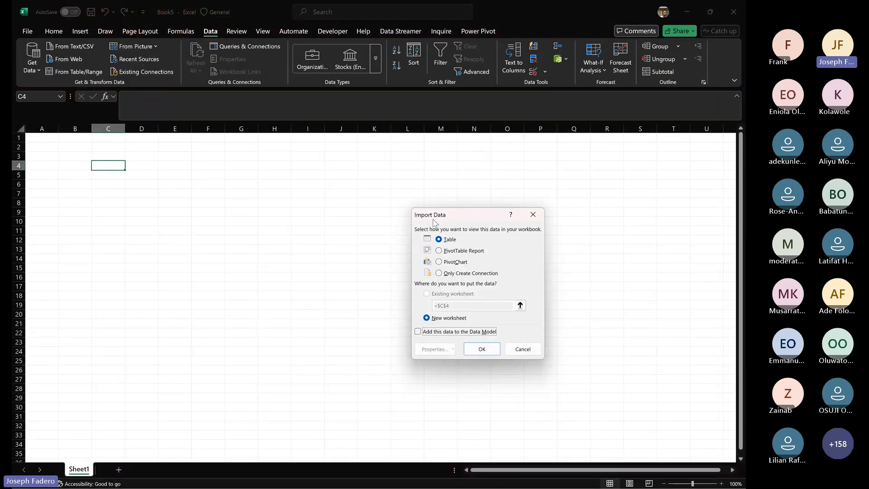
left_click_drag(443, 217, 239, 170)
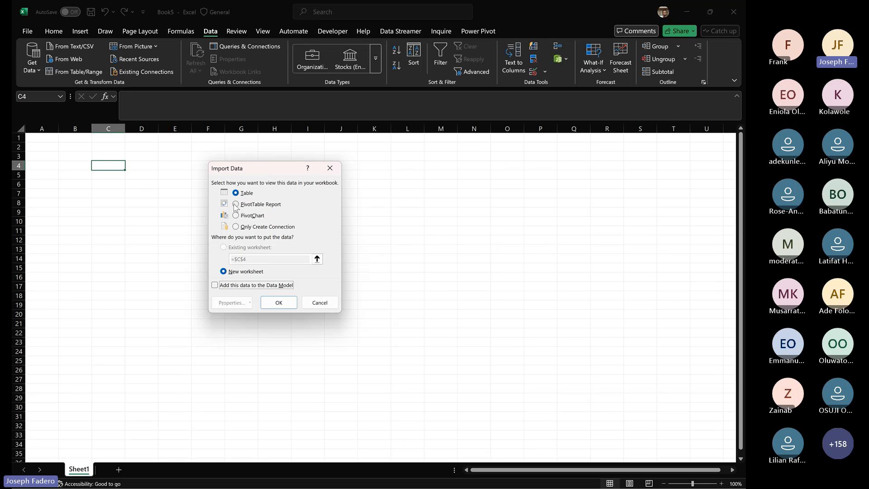
left_click(236, 227)
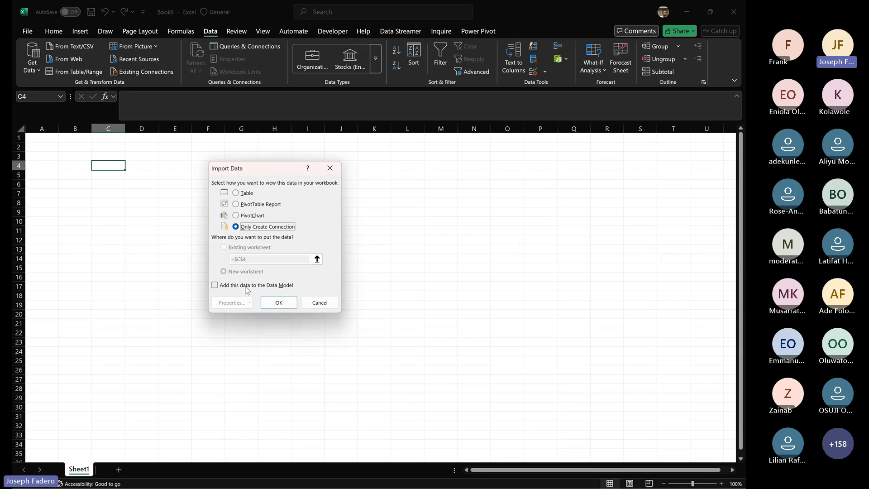
key("ctrl")
key("ctrl")
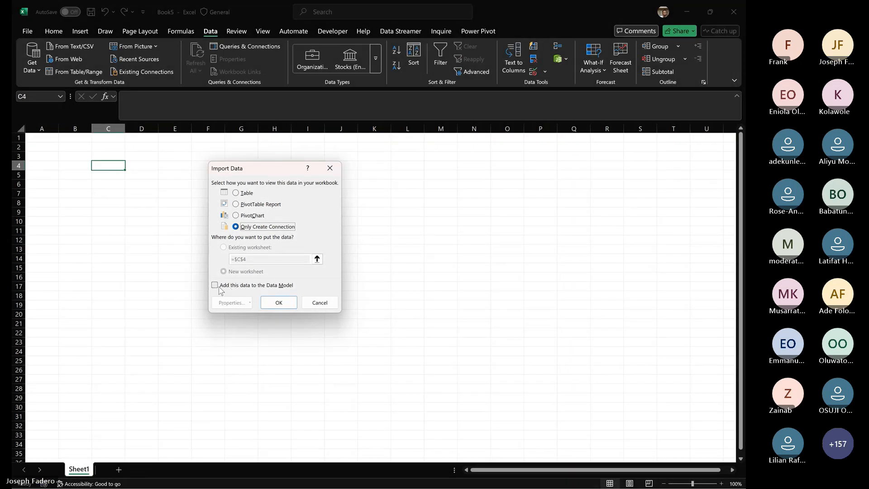
left_click(222, 287)
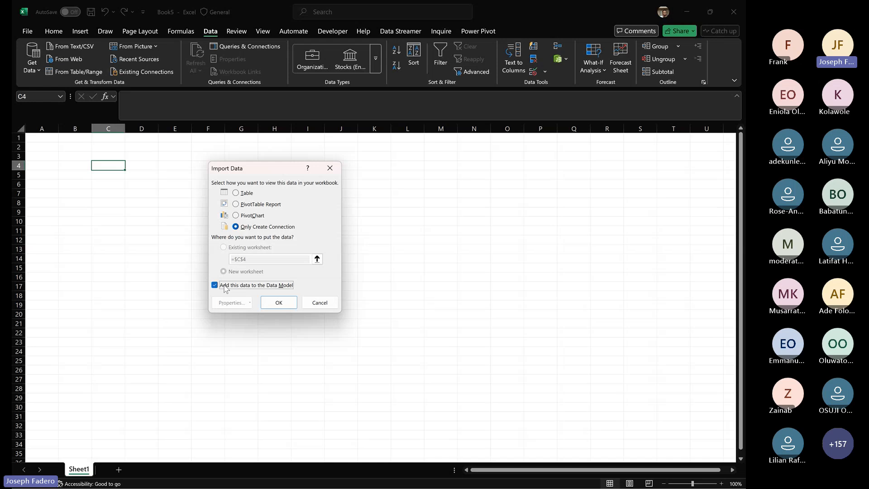
key("ctrl")
key("ctrl")
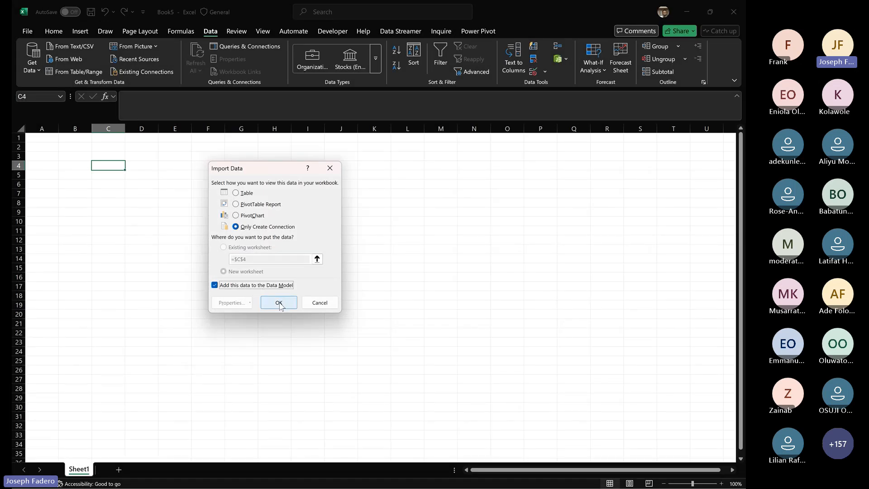
left_click(280, 303)
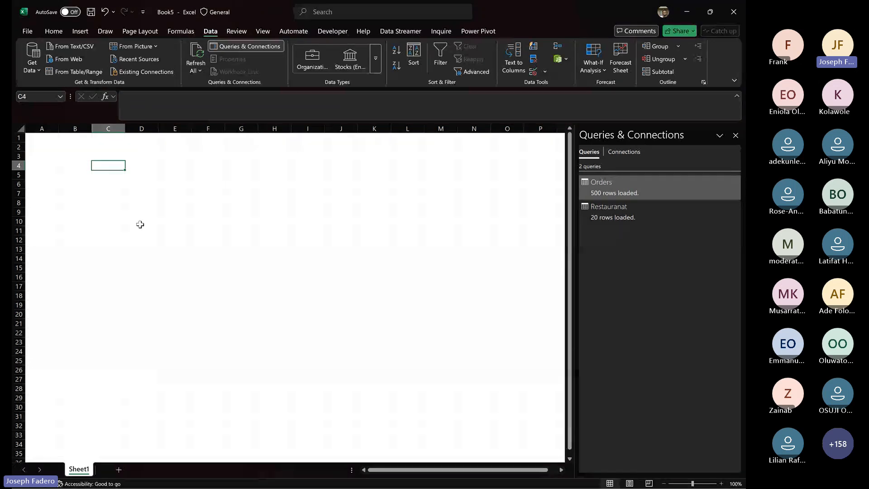
- Inspect the loaded Orders and Restauranat queries and the workbook's data model connection
left_click(64, 149)
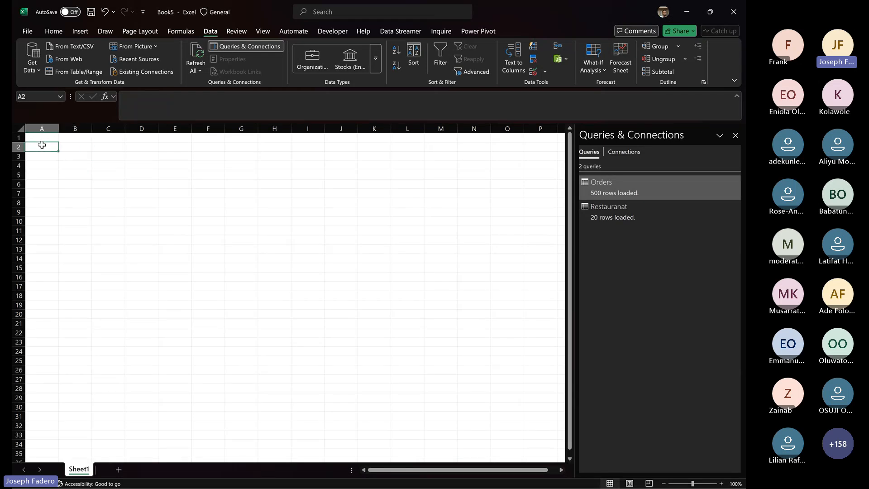
left_click(50, 137)
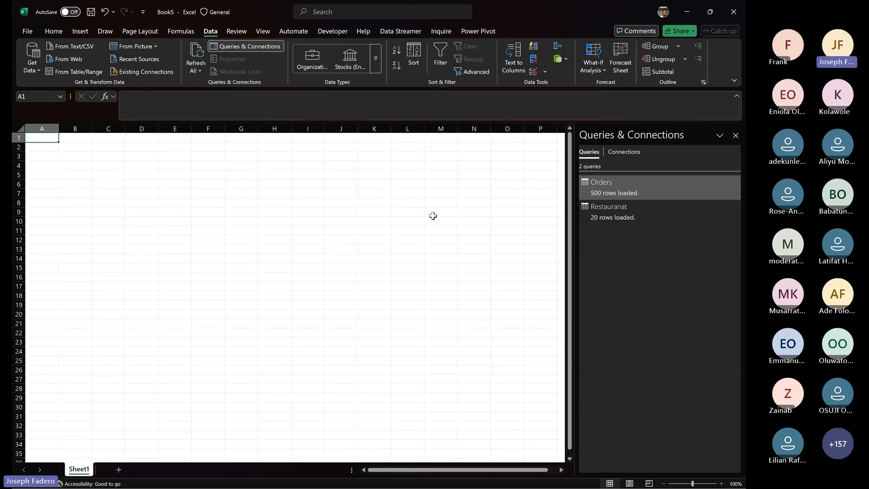
mouse_move(611, 194)
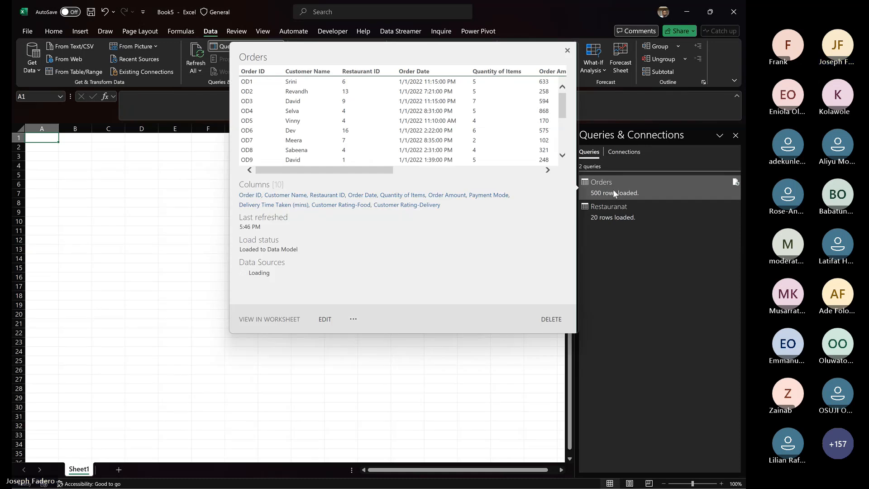
mouse_move(615, 211)
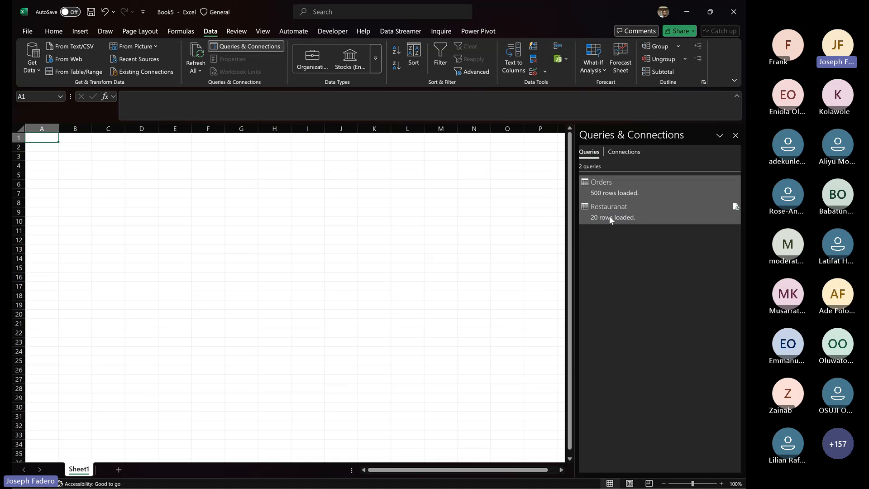
left_click(611, 153)
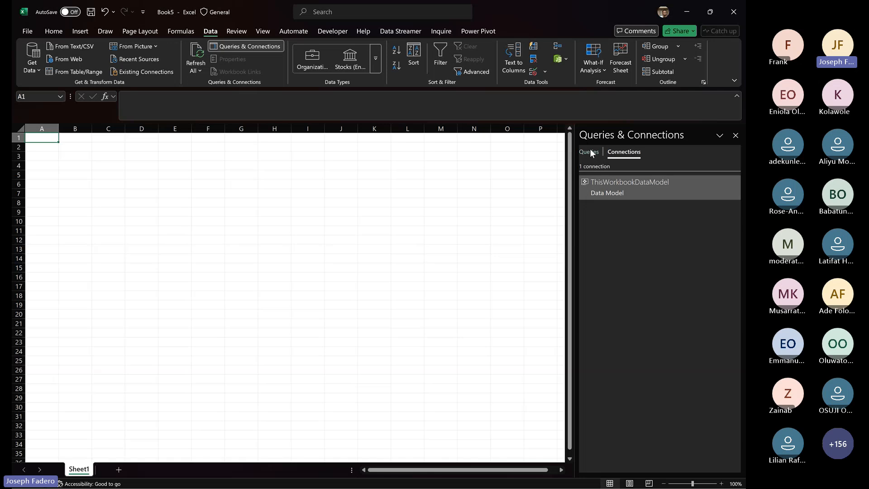
left_click(591, 150)
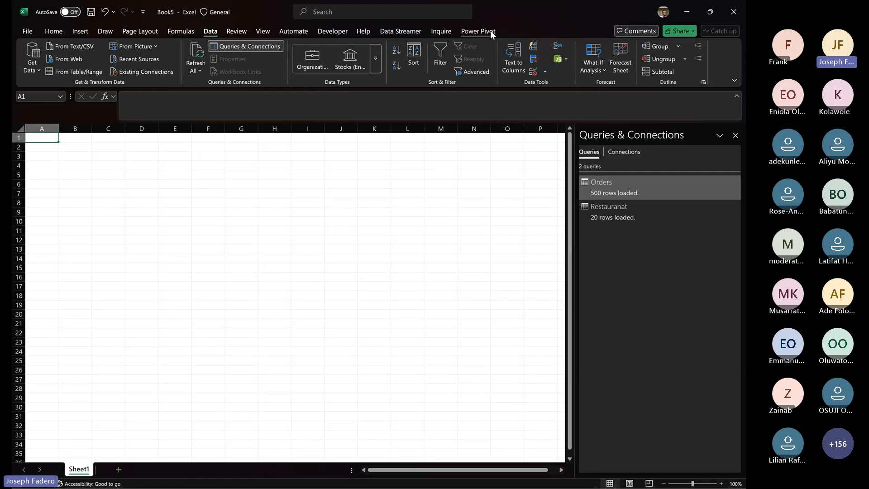
- Open the data model in a maximized Power Pivot window and review the Restauranat and Orders tables
left_click(470, 31)
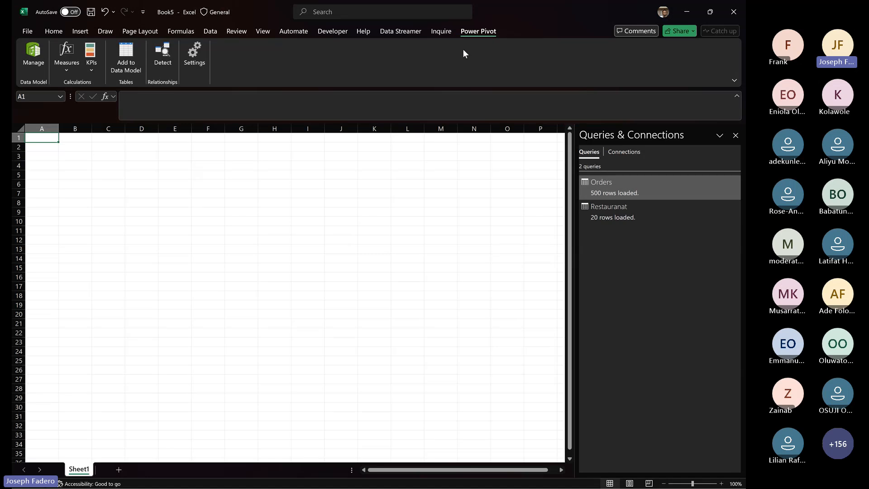
left_click(33, 63)
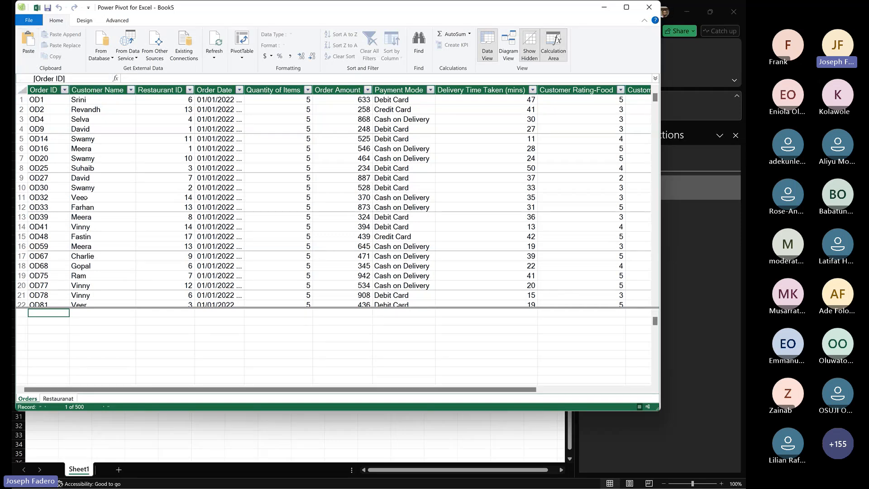
left_click(58, 398)
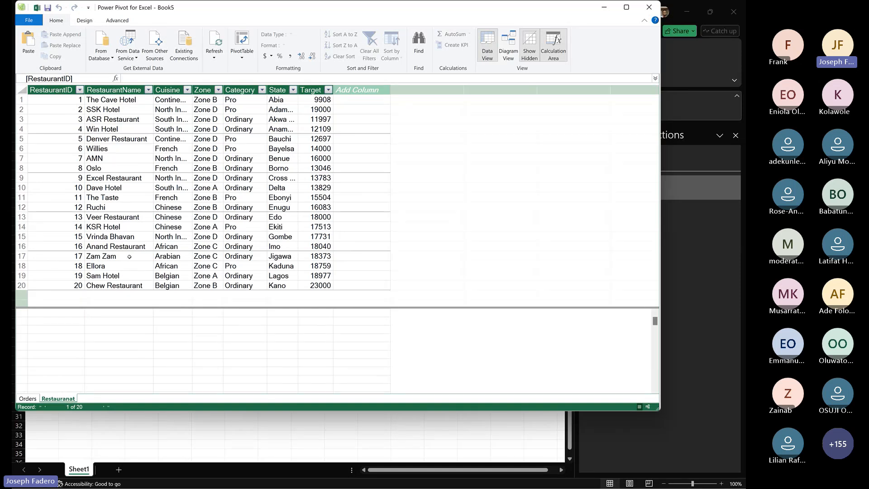
left_click(27, 399)
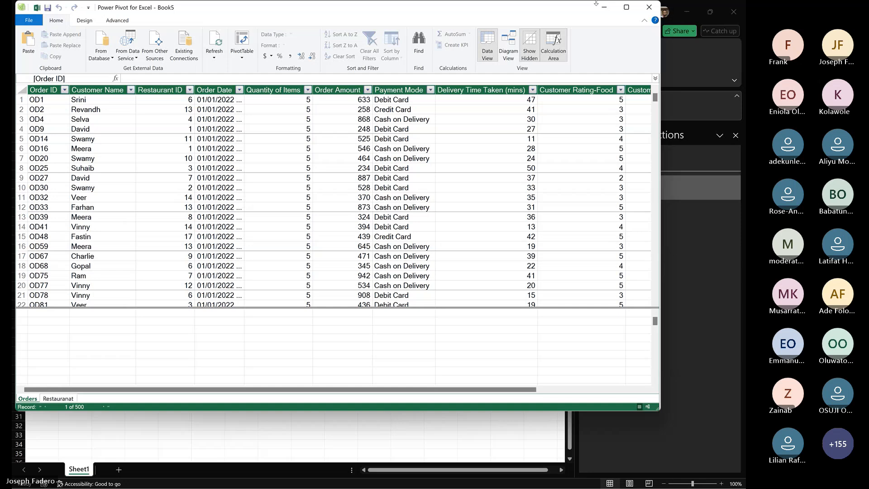
left_click(627, 8)
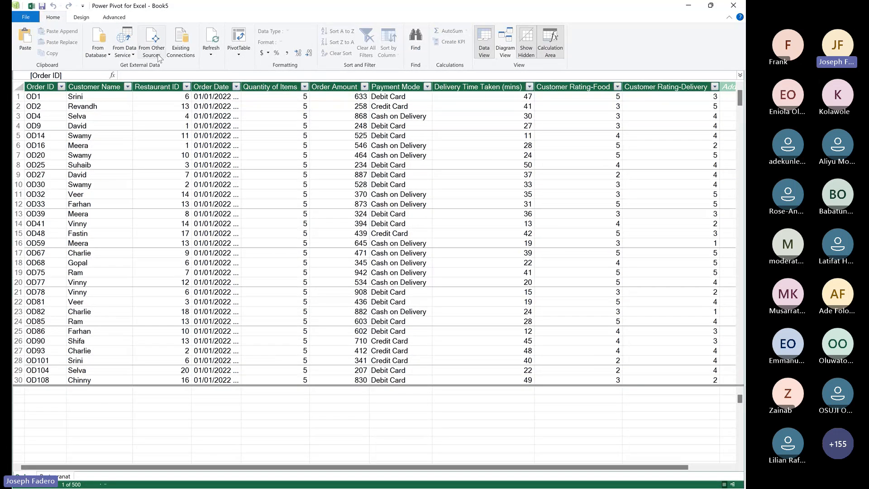
- Show the data model as a diagram, lengthen the Orders and Restauranat tables to list all their fields, and space them apart
left_click(504, 50)
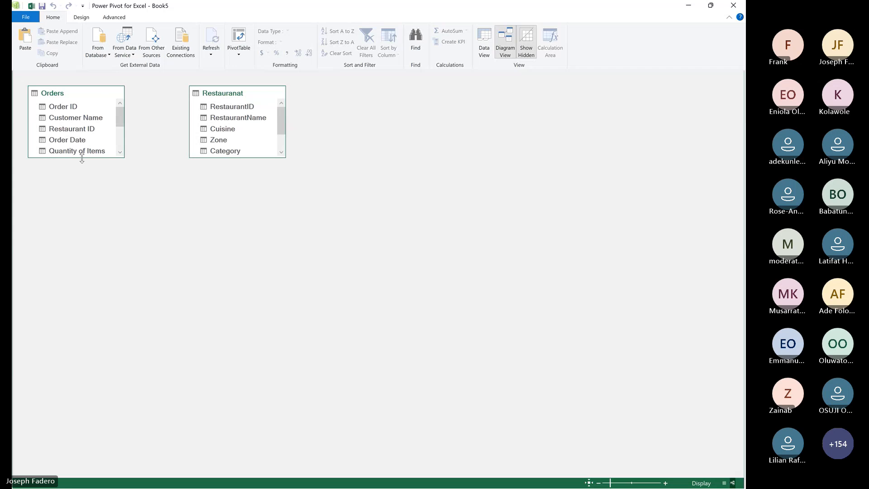
left_click_drag(87, 157, 107, 235)
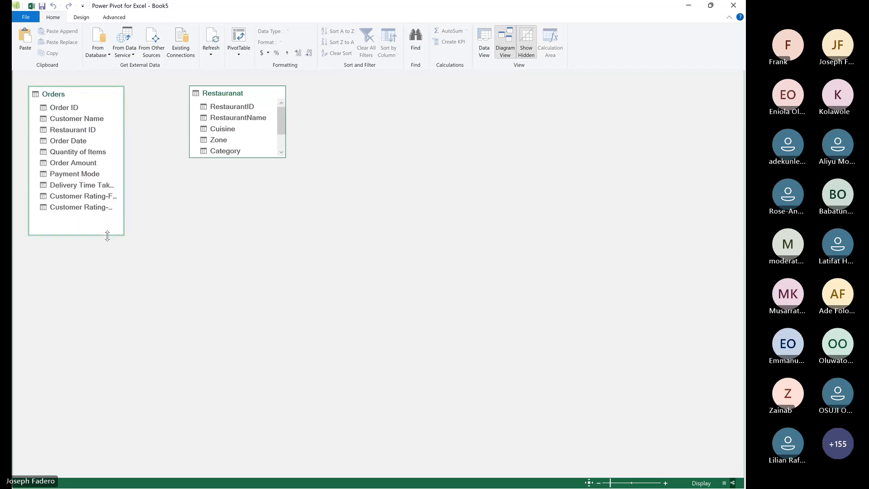
left_click_drag(237, 157, 242, 233)
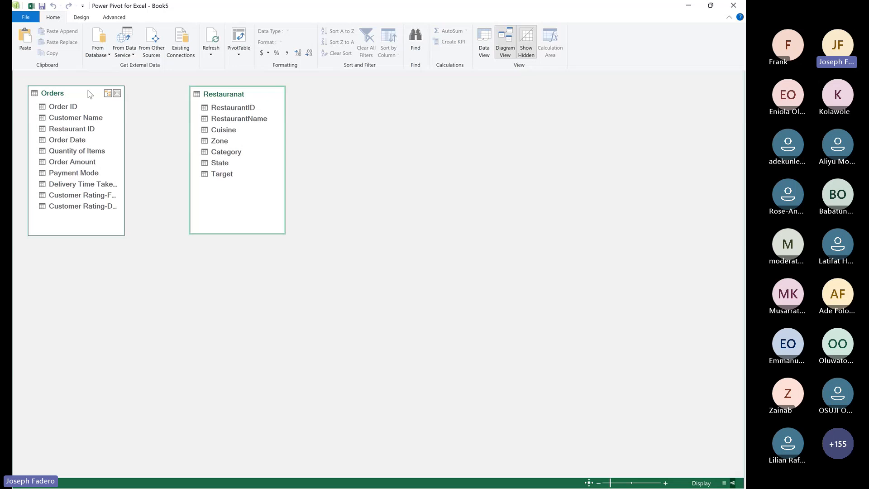
left_click_drag(87, 93, 115, 94)
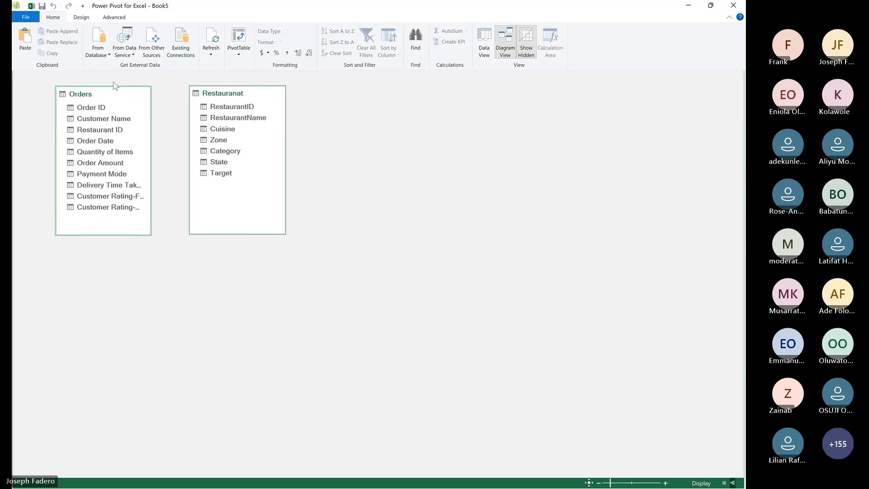
left_click_drag(215, 92, 198, 92)
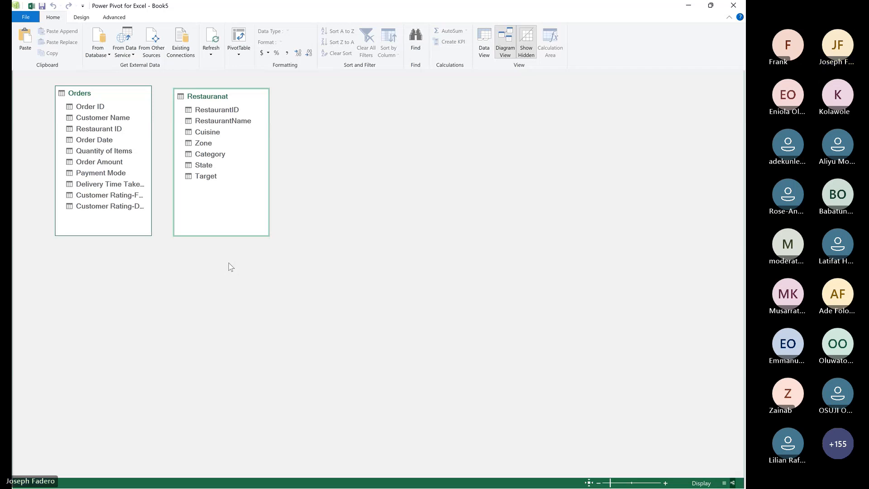
left_click_drag(233, 96, 283, 104)
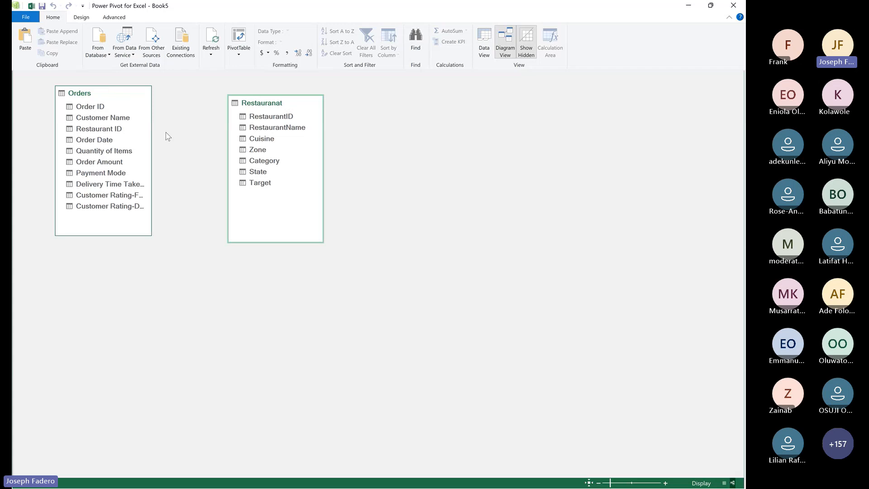
- Widen the Orders table to show its full field names and enlarge the Restauranat table to a similar height
left_click_drag(151, 129, 178, 136)
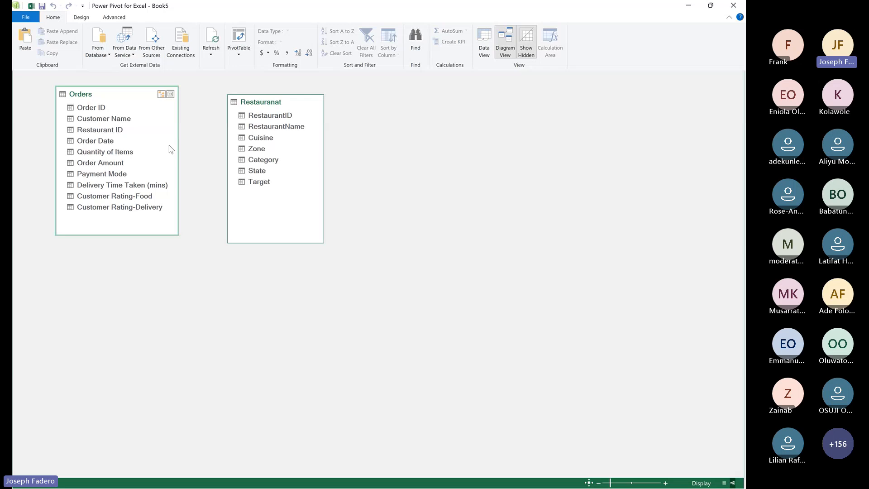
left_click_drag(175, 234, 182, 248)
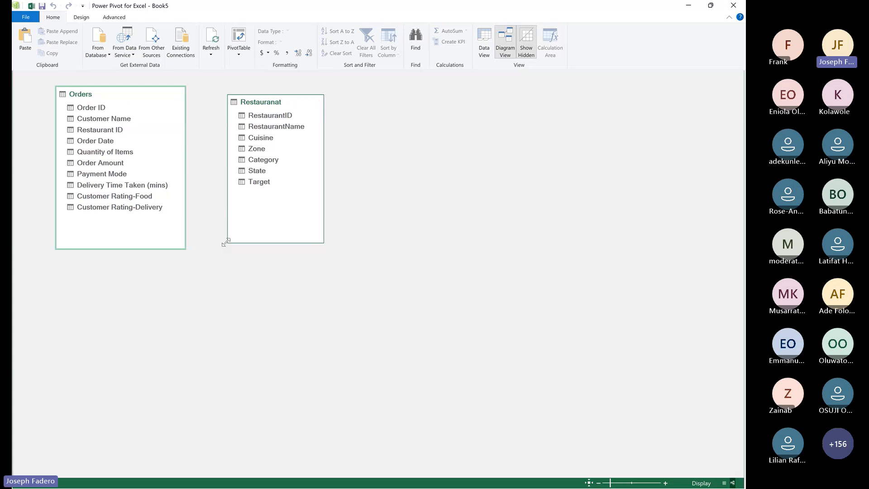
left_click_drag(226, 243, 211, 251)
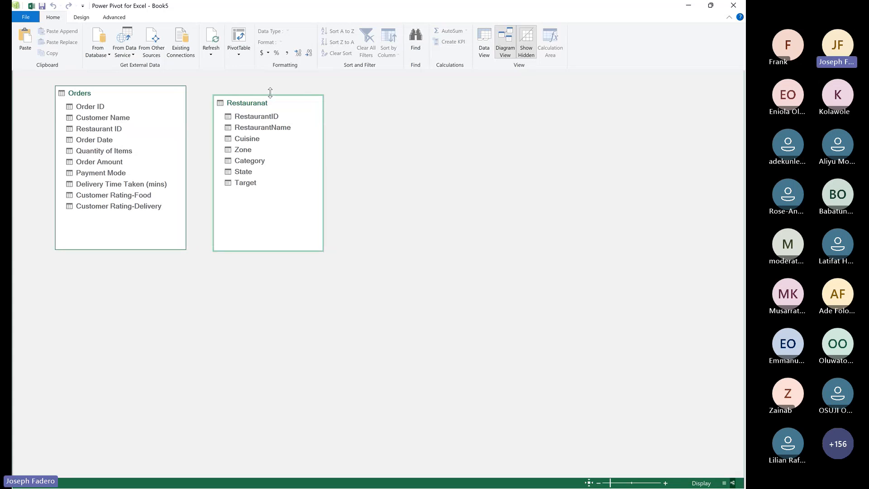
left_click_drag(270, 93, 271, 86)
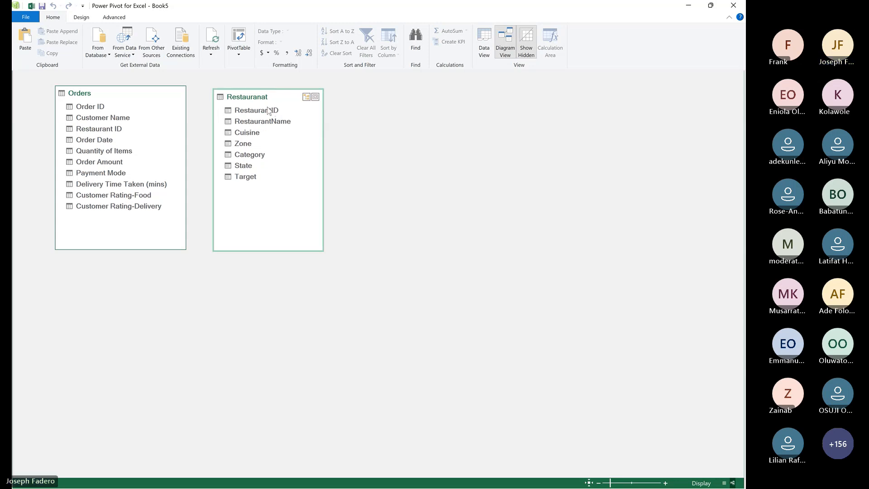
- Relate RestaurantID in Restauranat to Restaurant ID in Orders, and move the Restauranat table farther from Orders
left_click(154, 87)
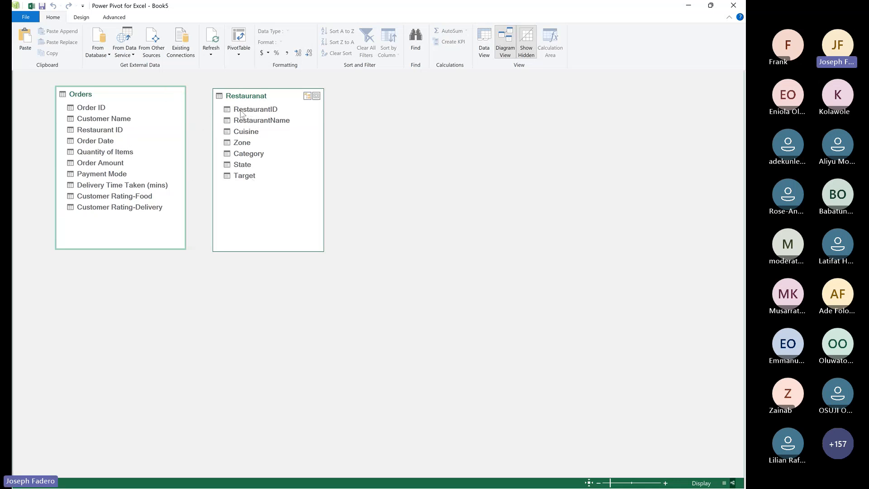
left_click_drag(243, 113, 208, 118)
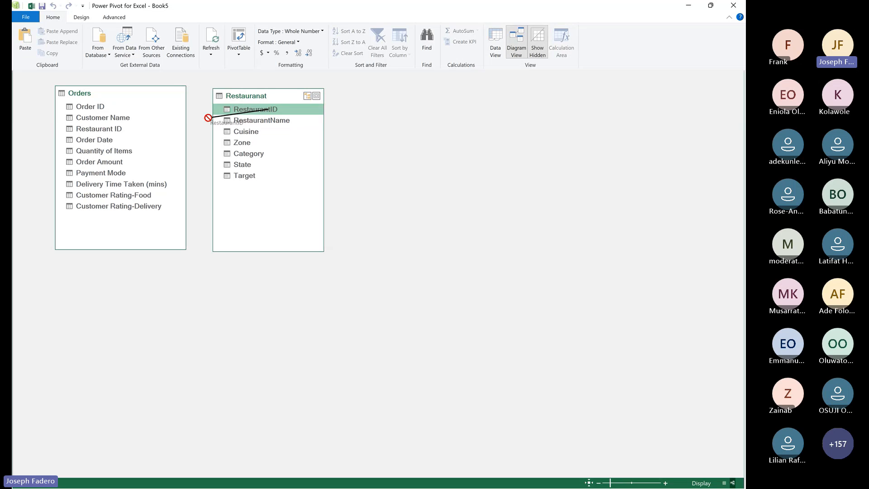
left_click_drag(208, 118, 104, 129)
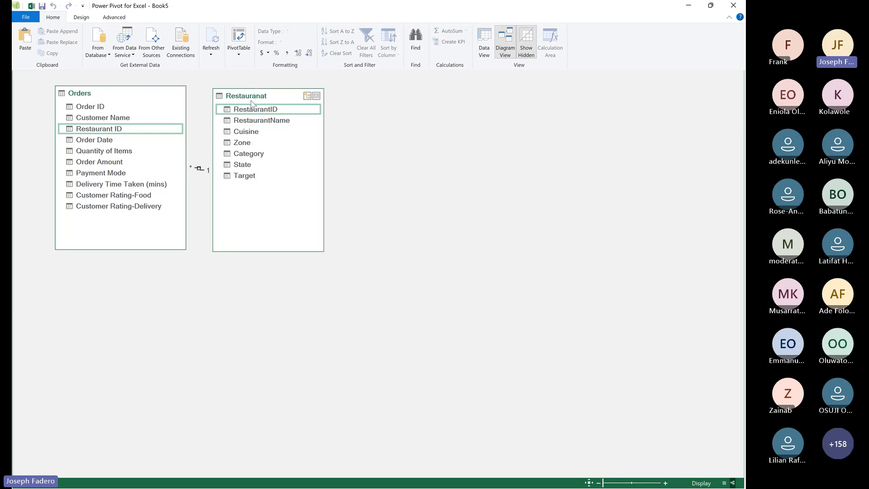
left_click_drag(248, 103, 370, 103)
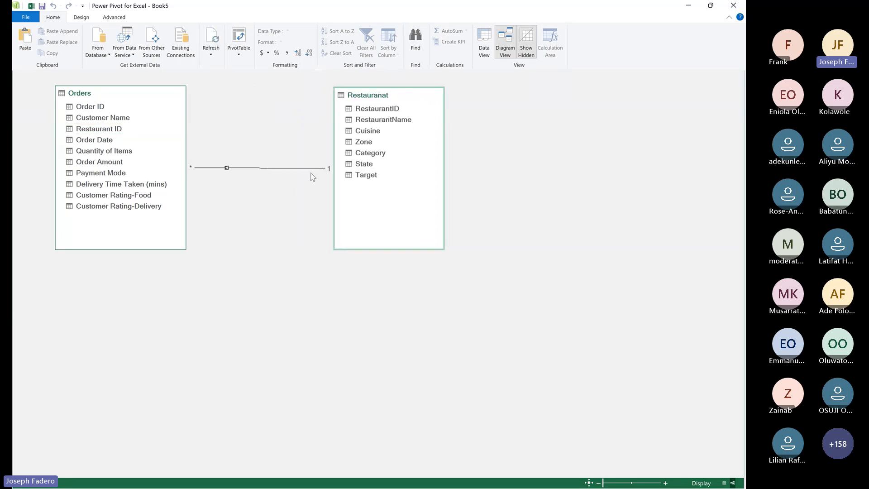
- Examine the relationship between Orders and Restauranat up close, including its linked columns in the Edit Relationship settings
left_click(277, 168)
left_click(618, 483)
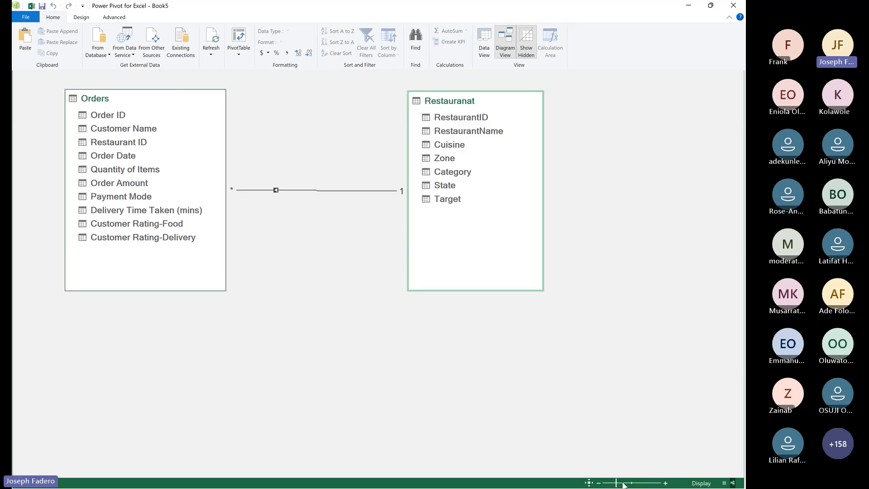
left_click(624, 484)
left_click(624, 483)
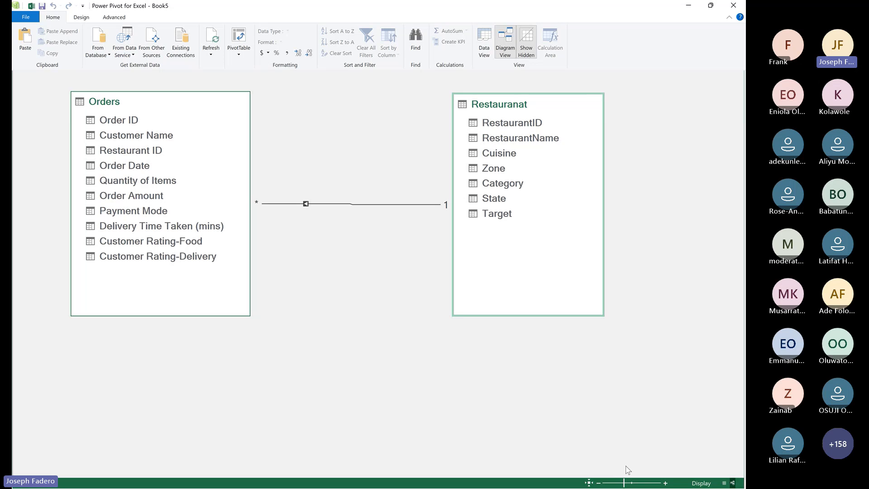
left_click(368, 204)
left_click(429, 204)
left_click(377, 205)
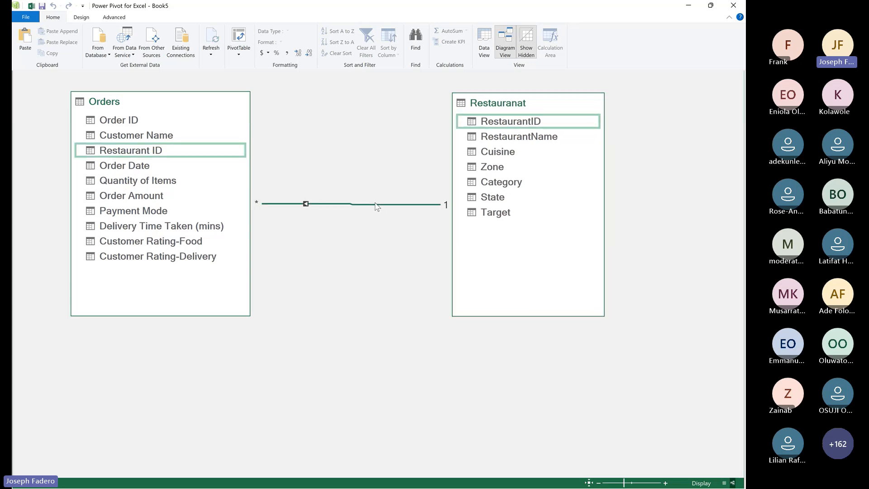
right_click(375, 205)
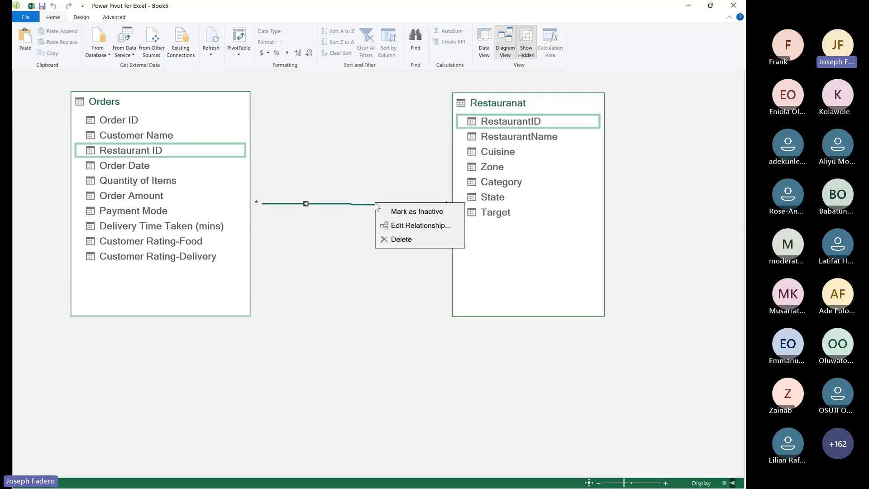
left_click(399, 226)
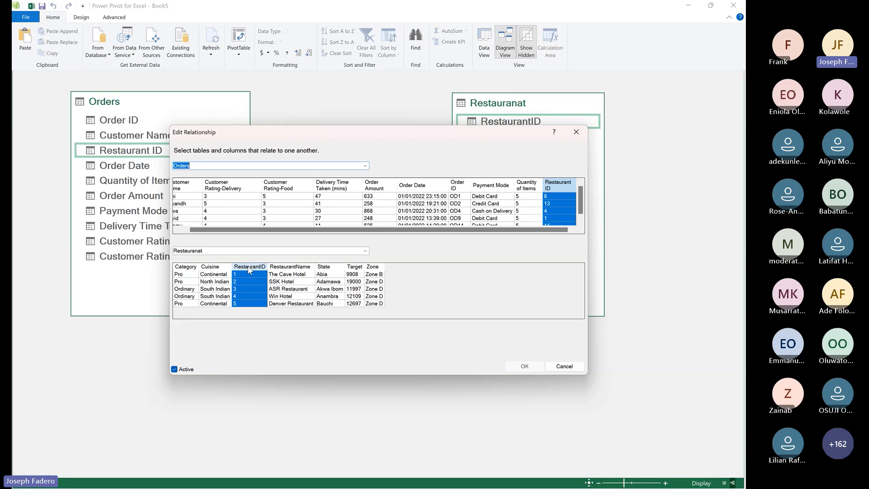
left_click(564, 366)
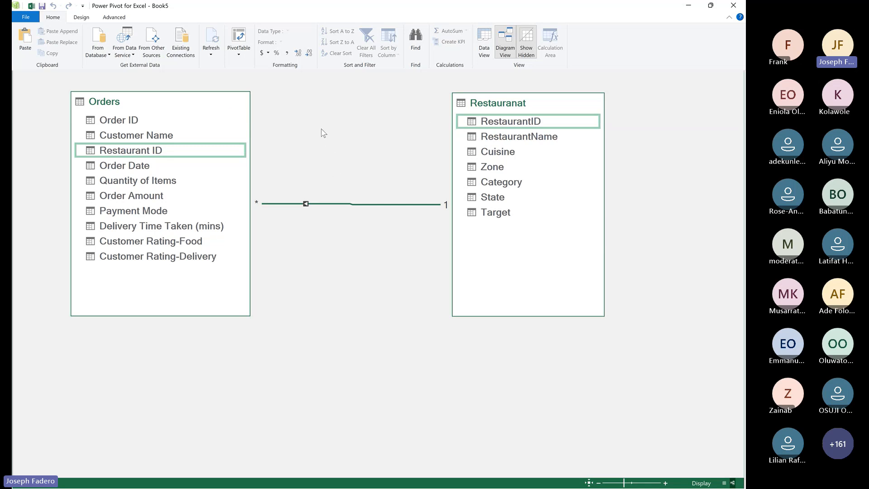
- Create a PivotTable from the data model on a new worksheet
mouse_move(163, 100)
left_click(238, 55)
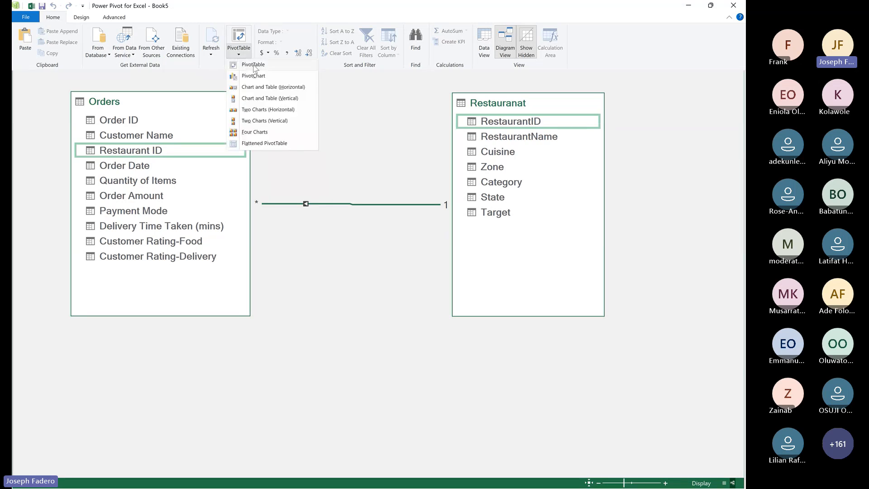
left_click(254, 66)
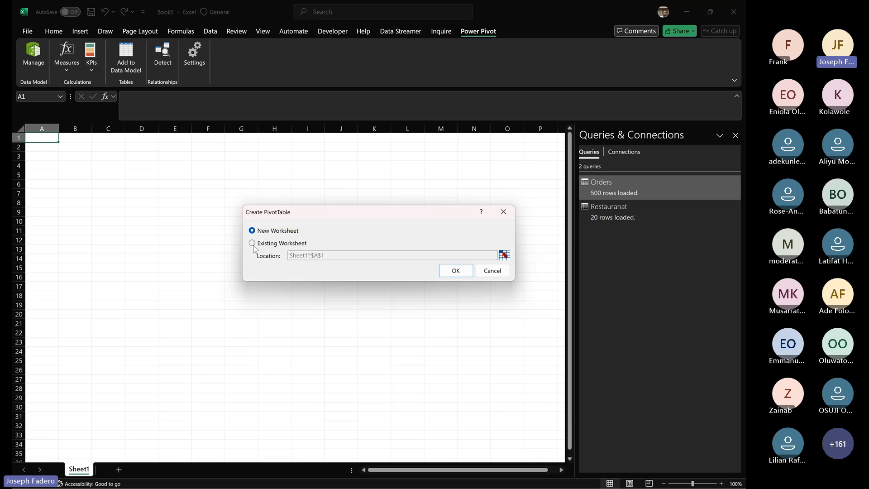
left_click(455, 270)
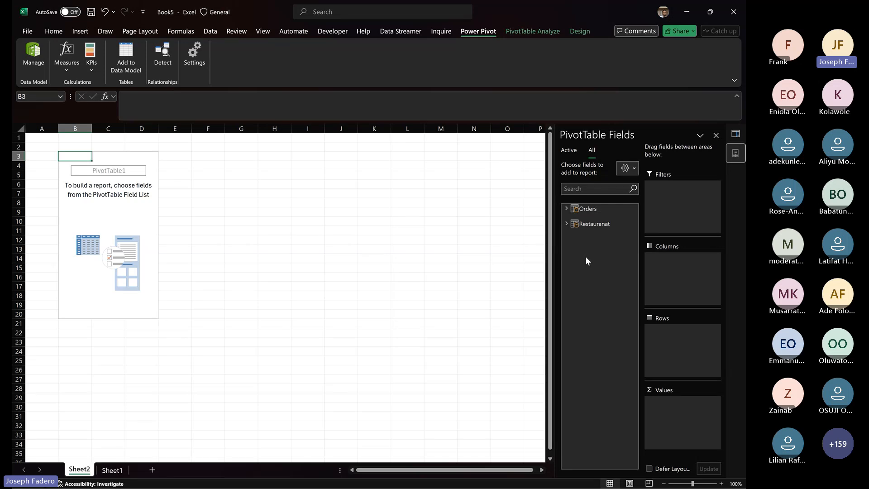
- Expand the Orders and Restauranat tables in the PivotTable field list and check its available layout options
key("ctrl")
key("ctrl")
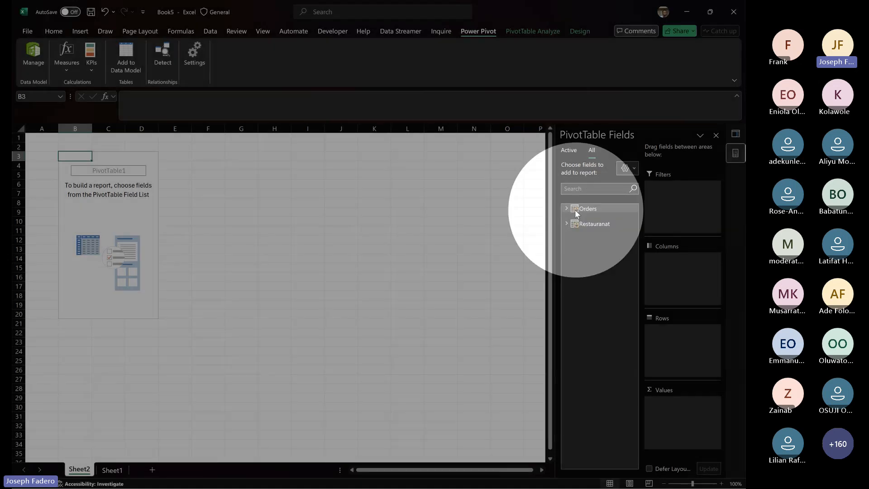
left_click(566, 209)
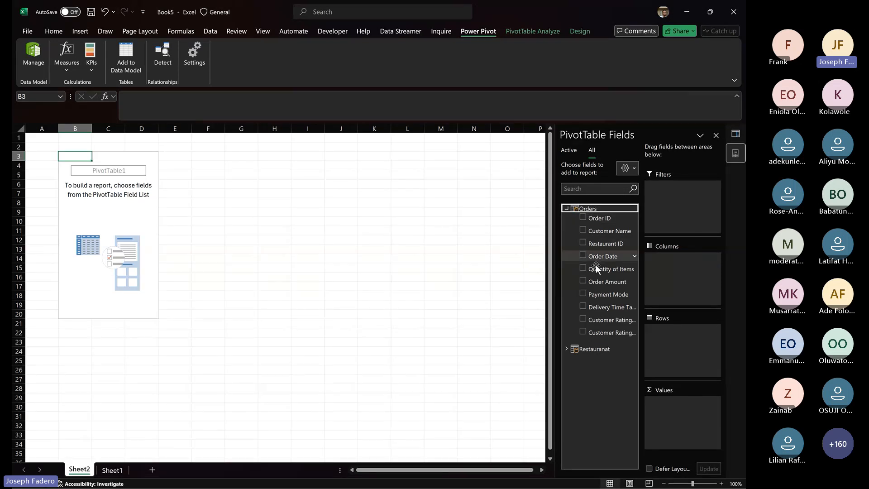
left_click(568, 349)
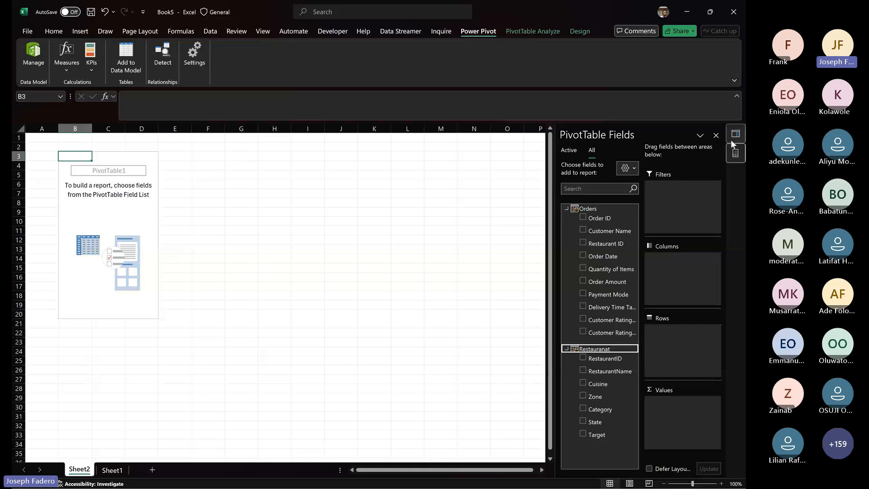
left_click(626, 168)
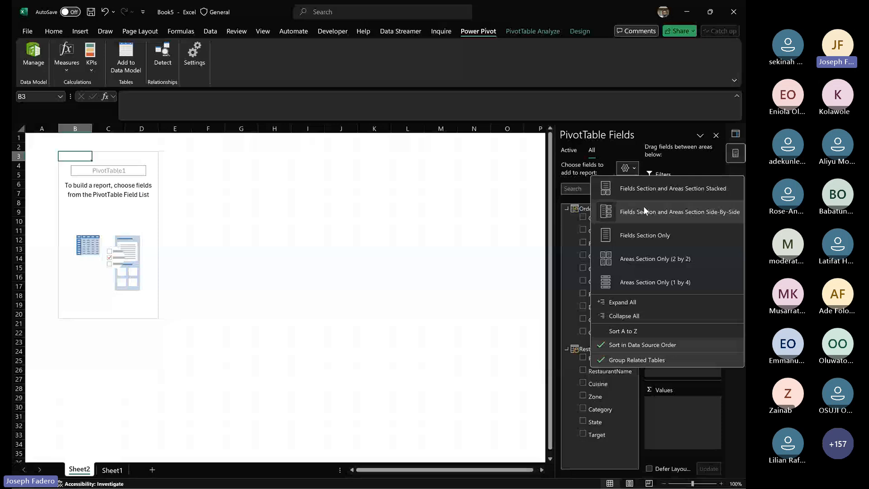
key("Escape")
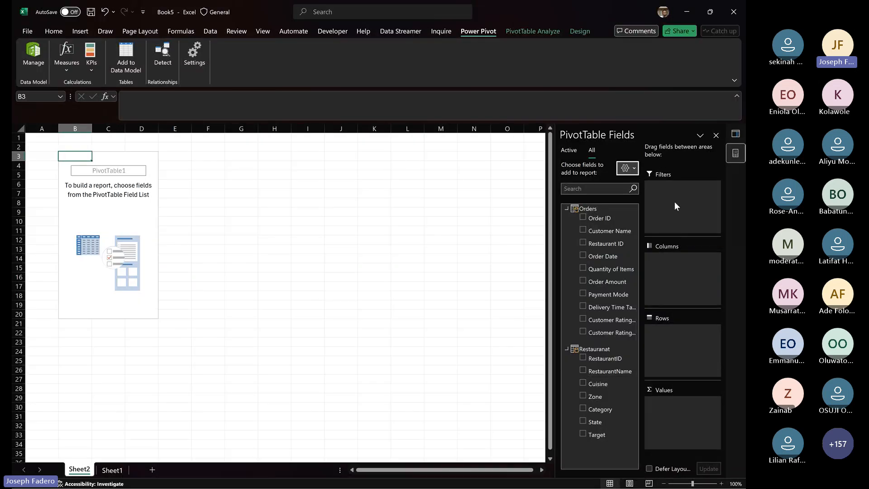
key("ctrl")
key("ctrl")
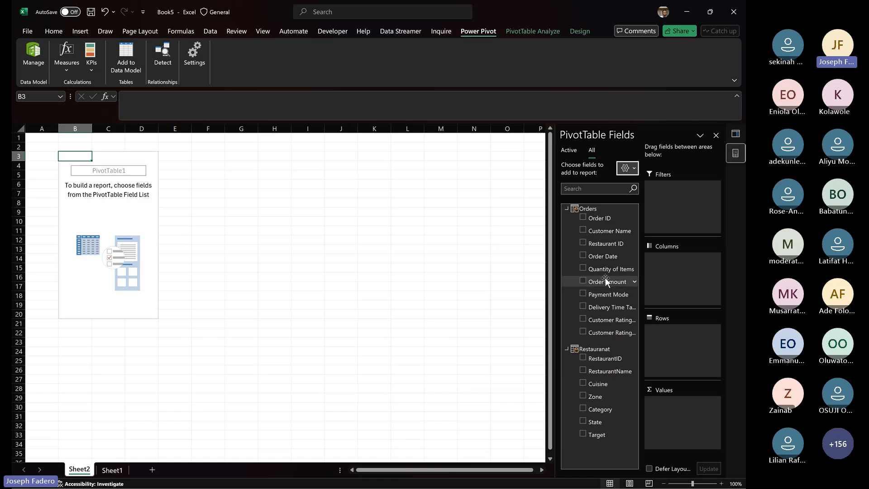
- Build the PivotTable with RestaurantName as rows and the sum of Order Amount as values
left_click(583, 371)
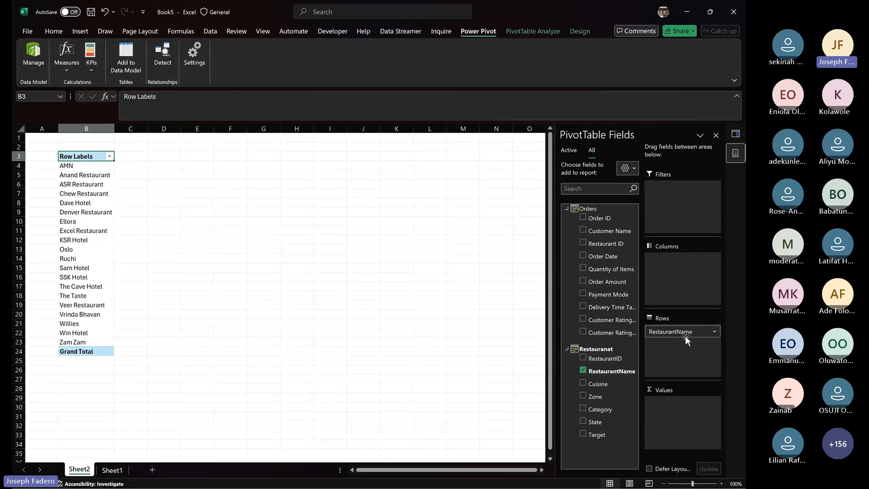
left_click(583, 281)
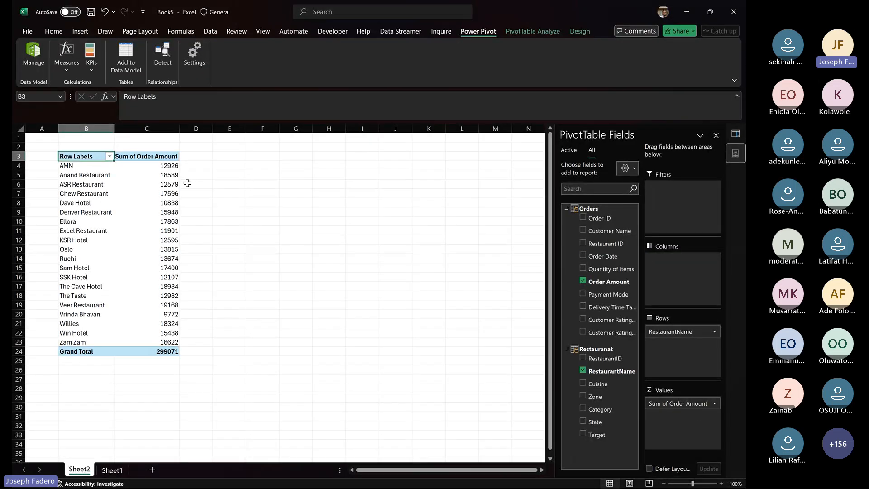
- Examine the order amount totals for each restaurant in the PivotTable
mouse_move(156, 165)
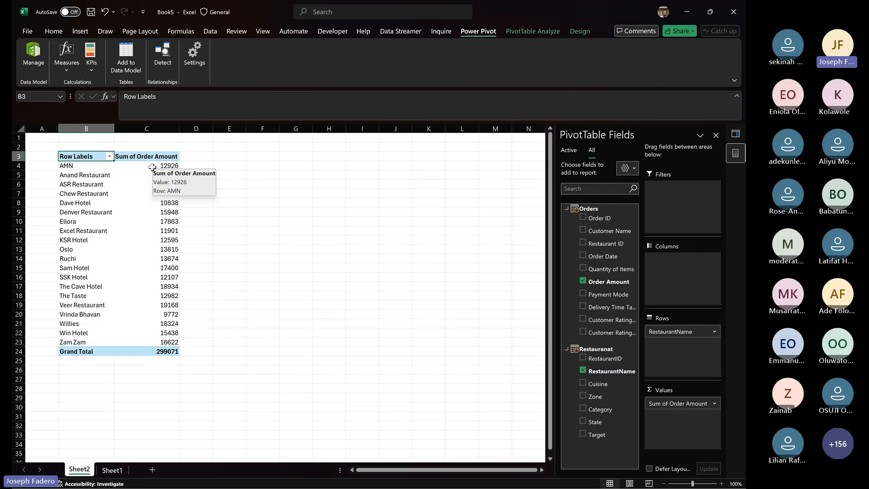
left_click(158, 166)
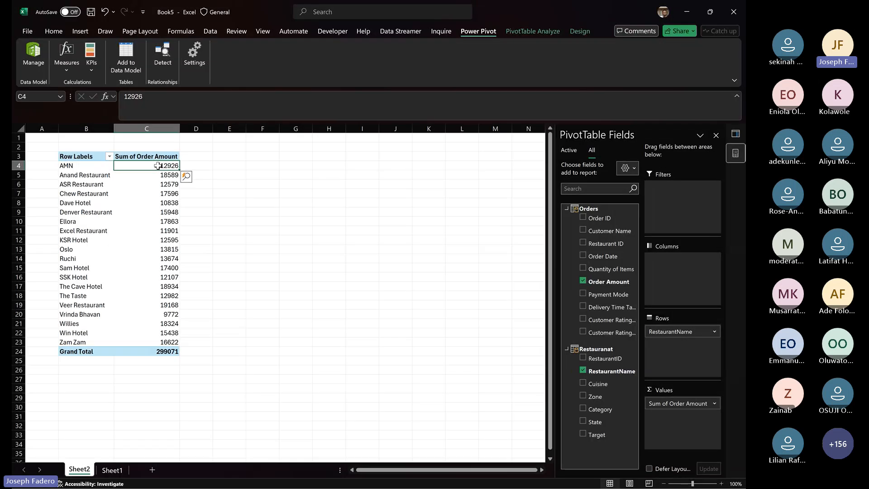
key("ctrl+Down")
key("Up")
key("Up")
key("Up")
key("Up")
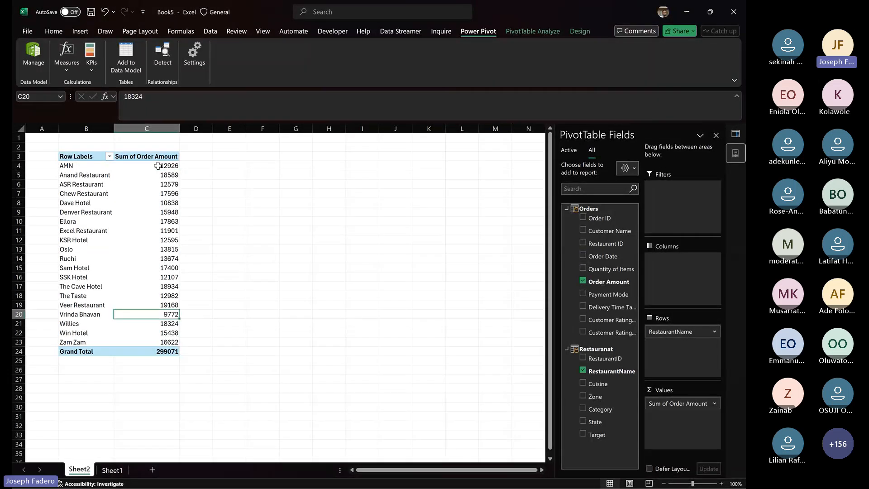
key("Up")
key("Up")
key("Up")
key("Up")
key("Up")
key("Up")
key("Up")
key("Up")
key("Up")
key("Up")
key("Up")
key("Up")
key("Up")
key("Up")
key("Up")
key("Up")
key("Up")
key("Up")
key("Left")
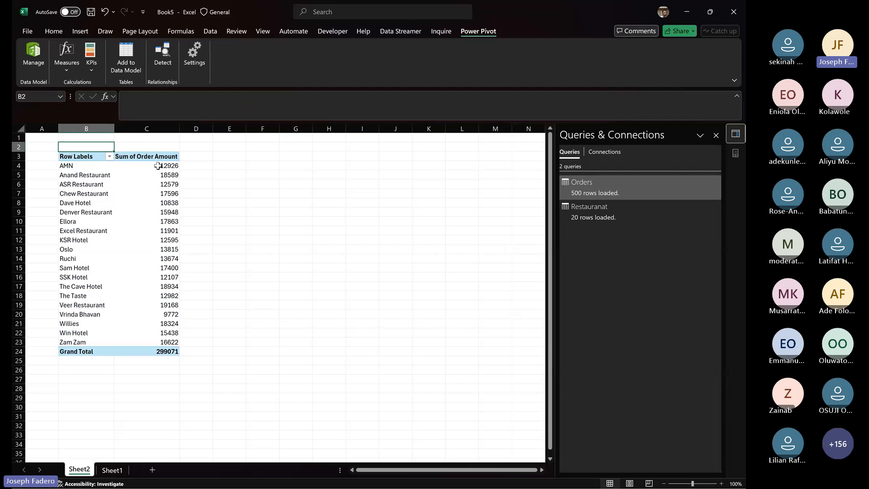
- Return to the PivotTable and open the options for the Sum of Order Amount value field
left_click(157, 166)
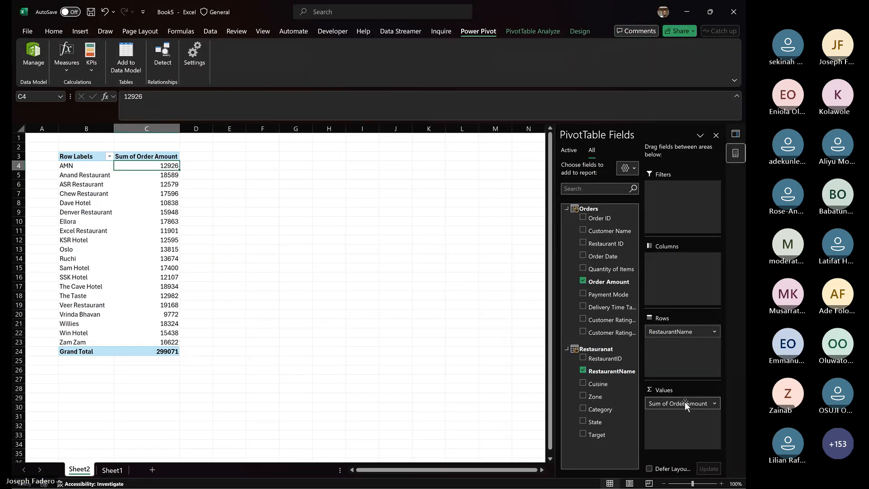
left_click(715, 403)
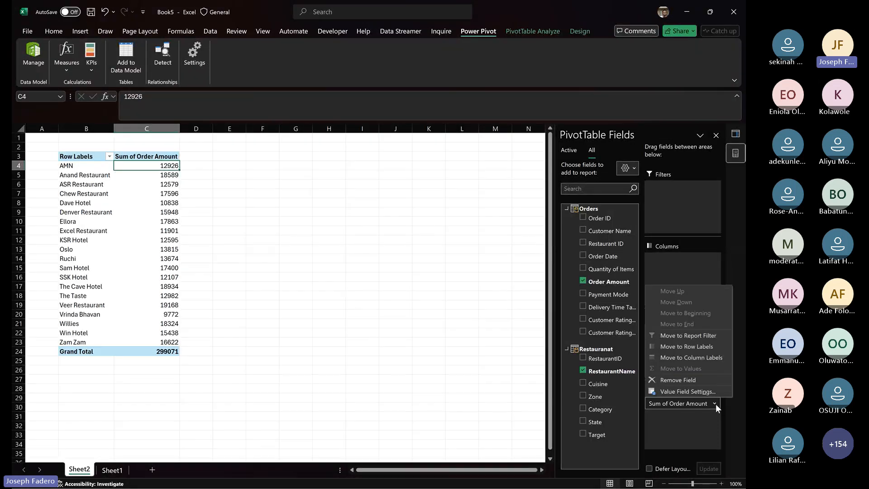
- Summarize the Order Amount values in the PivotTable by Count
left_click(686, 392)
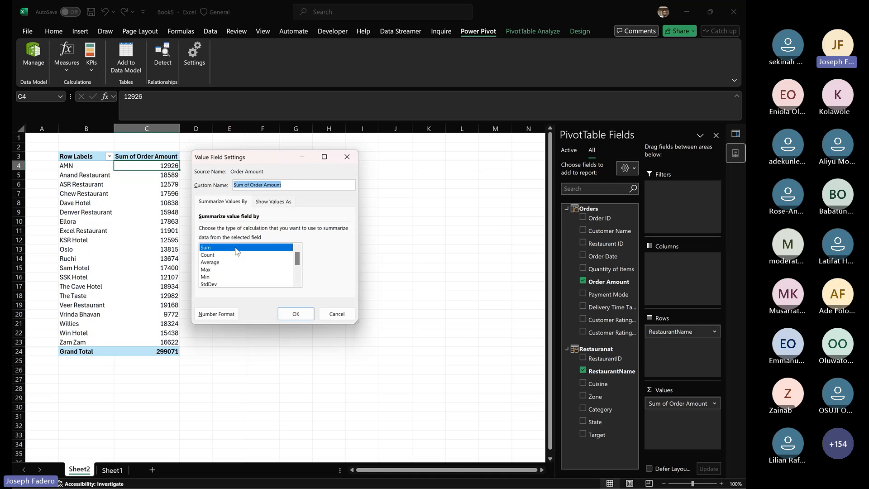
left_click(216, 256)
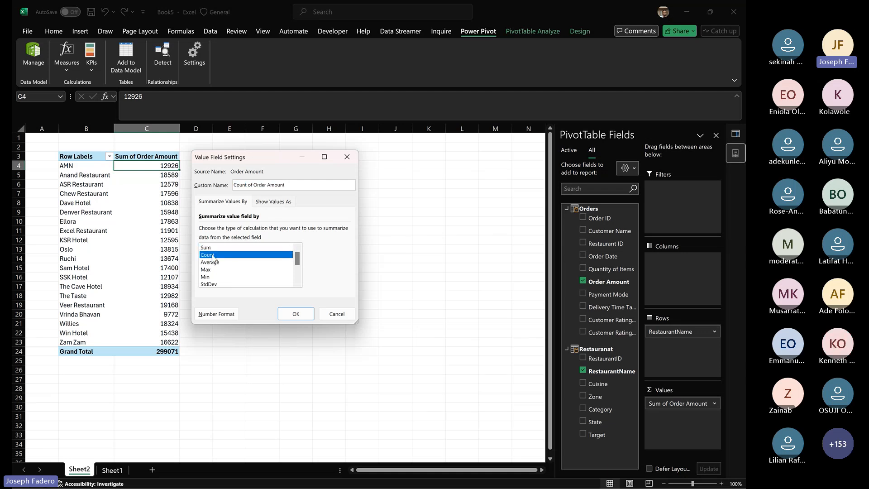
left_click(297, 314)
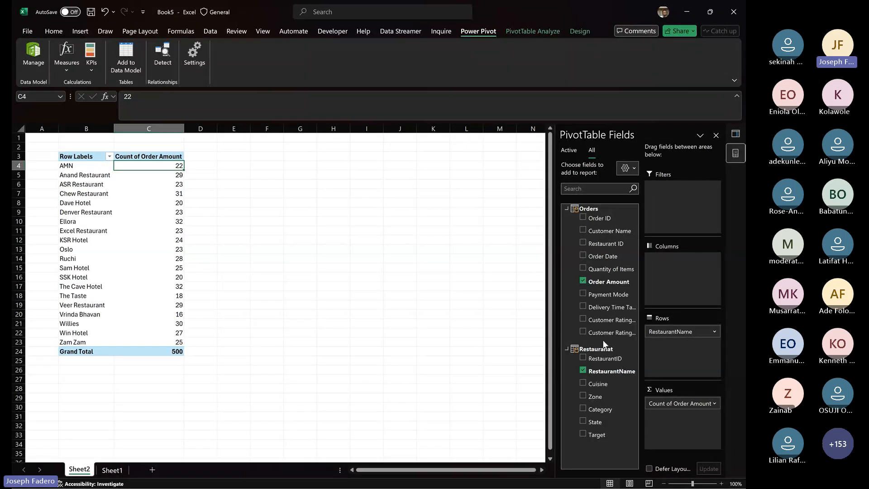
- Change the Order Amount value field's summary calculation to Average
left_click(713, 404)
left_click(682, 391)
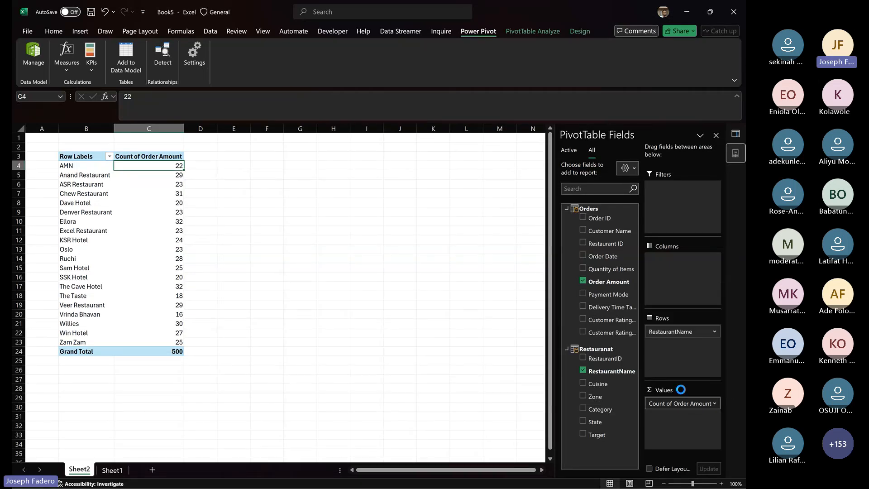
left_click(210, 262)
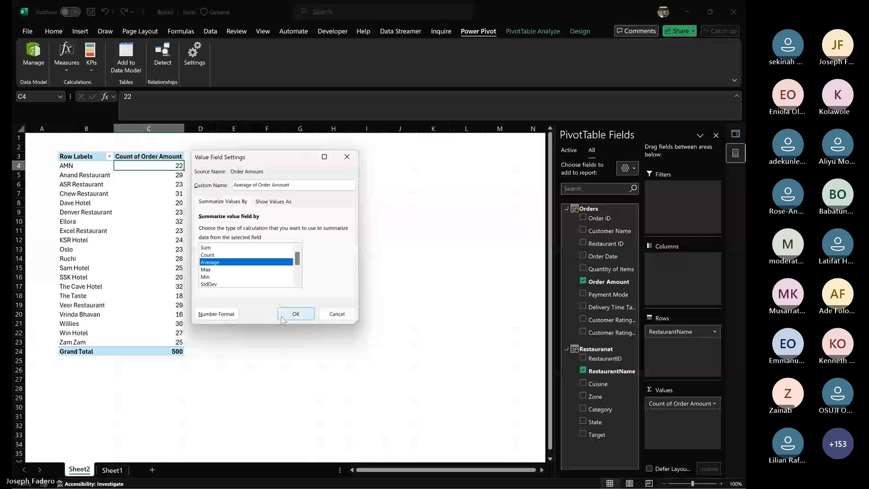
left_click(294, 314)
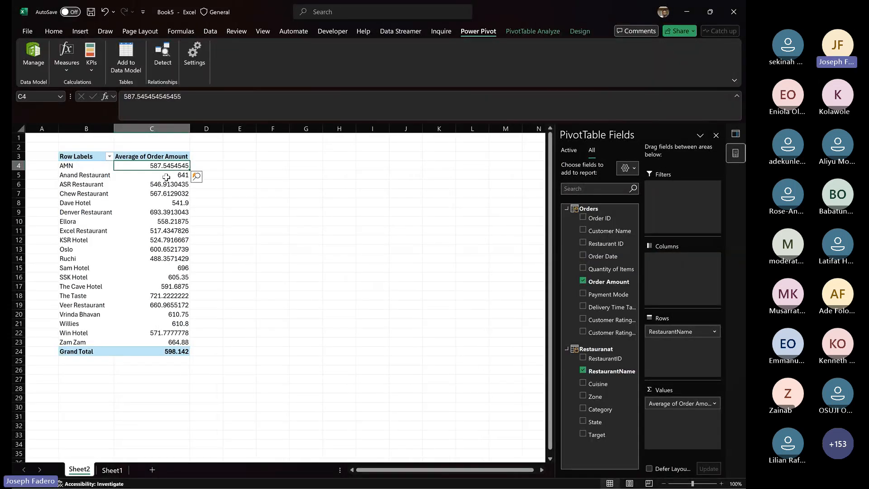
- Set the Order Amount value field back to being summarized by Sum
mouse_move(162, 165)
right_click(163, 165)
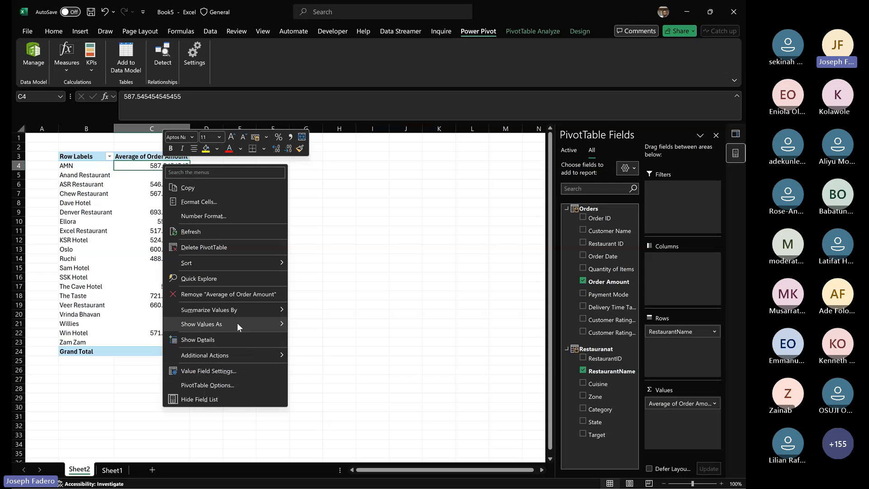
mouse_move(238, 307)
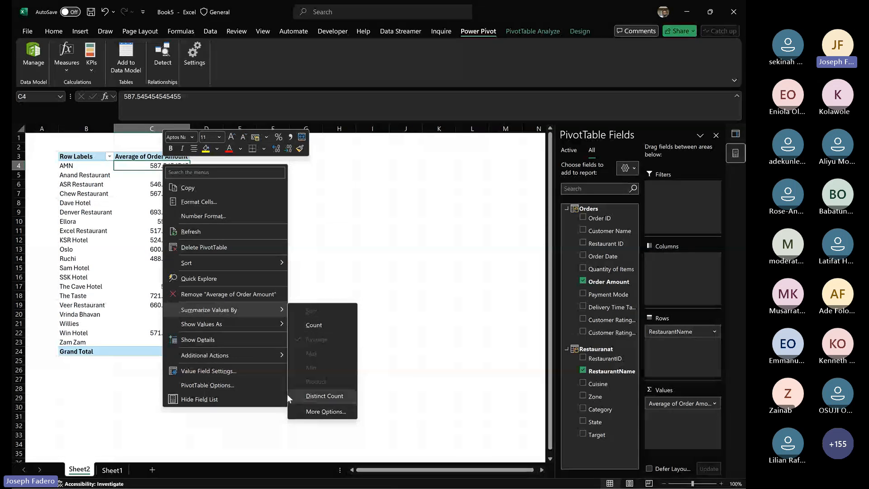
left_click(240, 371)
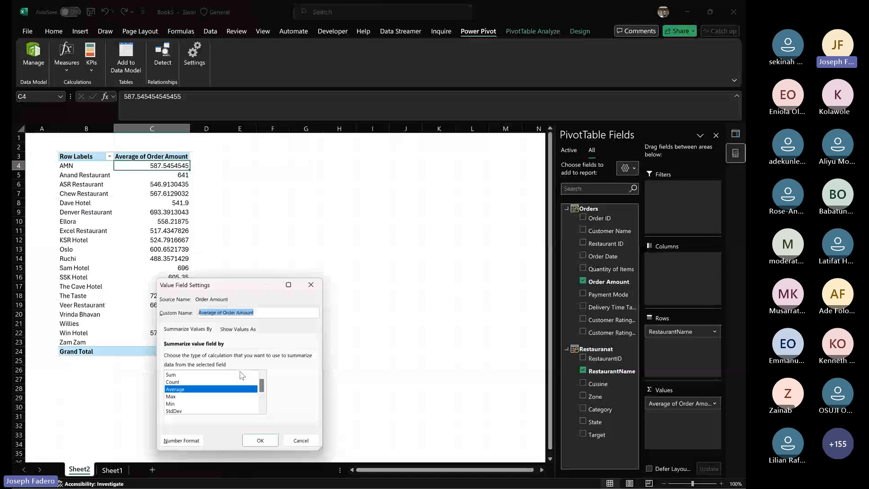
left_click(184, 375)
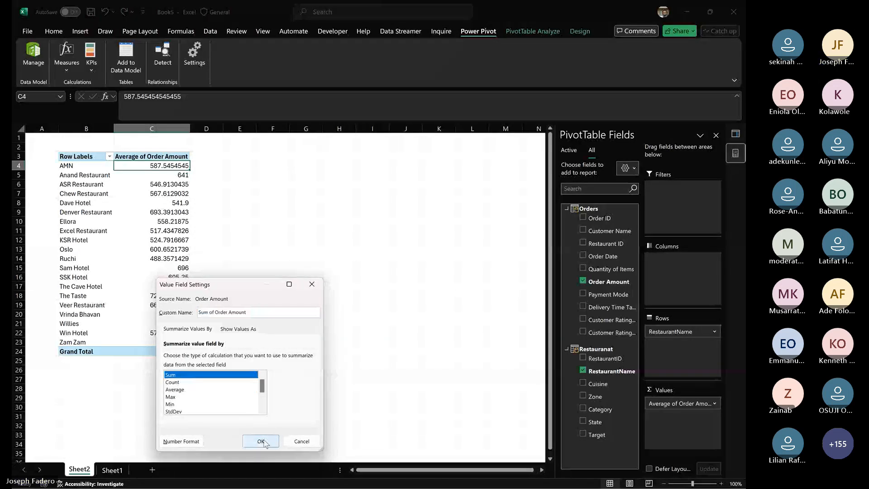
left_click(263, 442)
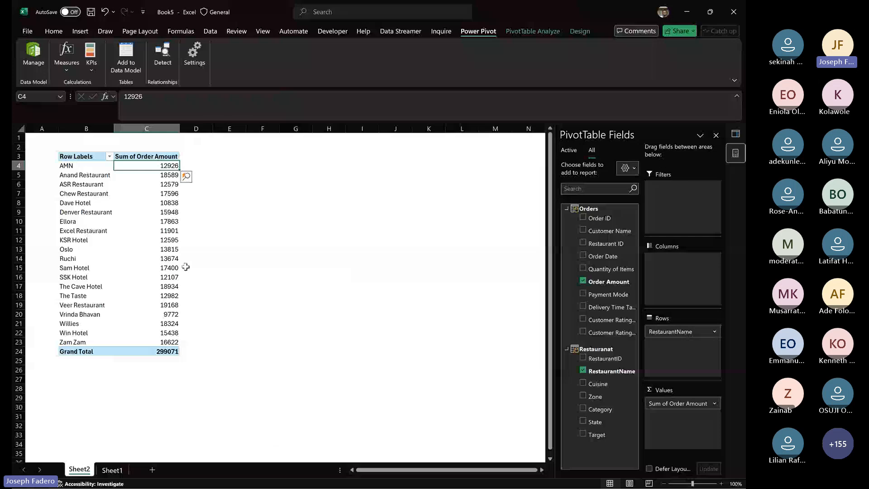
- Copy the entire restaurant PivotTable, including its header and grand total, to cell G3 and autofit column G
left_click(135, 173)
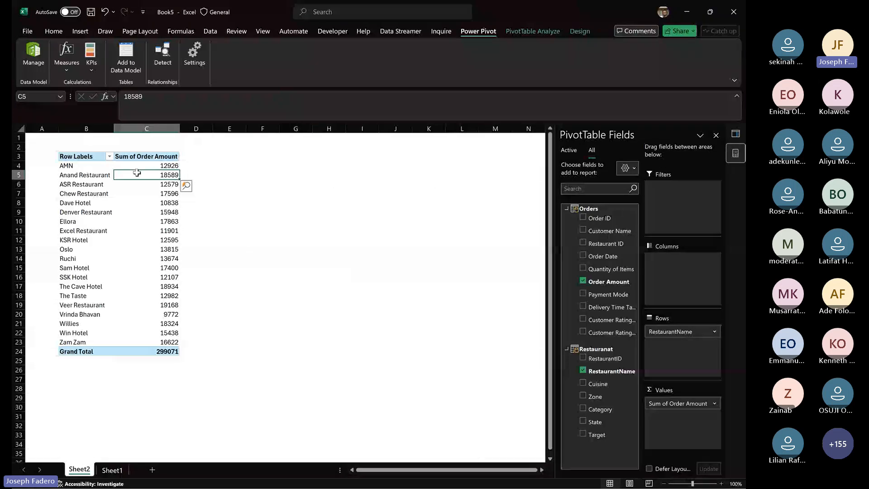
left_click(85, 155)
key("shift+Right")
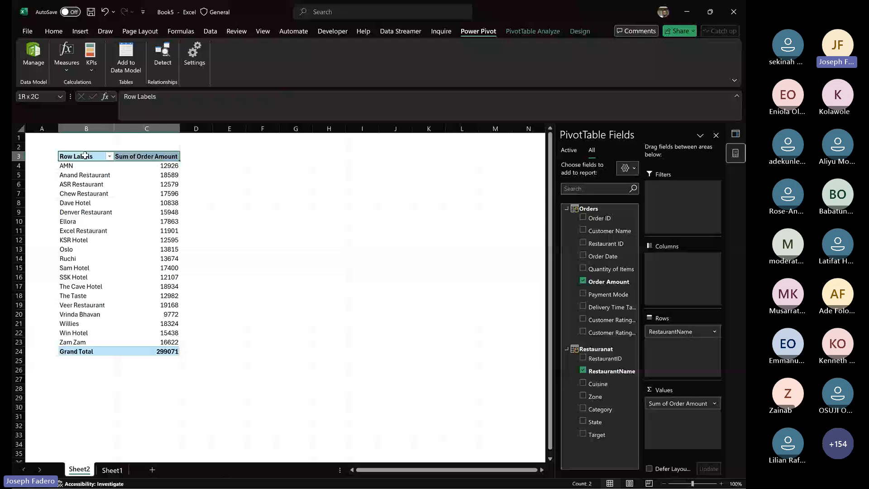
key("ctrl+shift+Down")
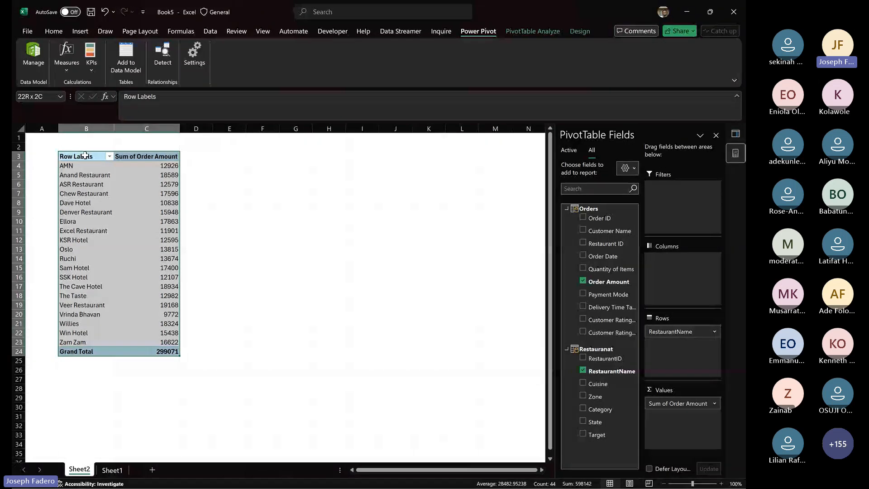
key("ctrl+c")
key("Right")
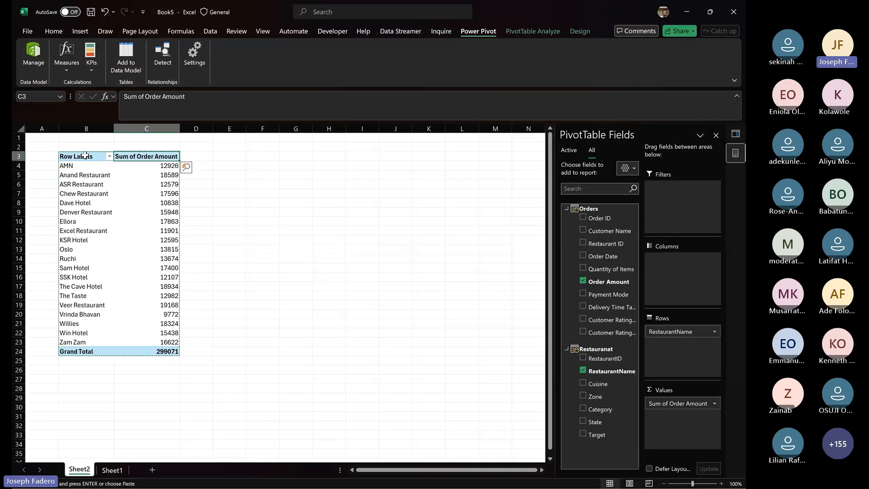
key("Right")
key("Right")
key("Right")
key("Right")
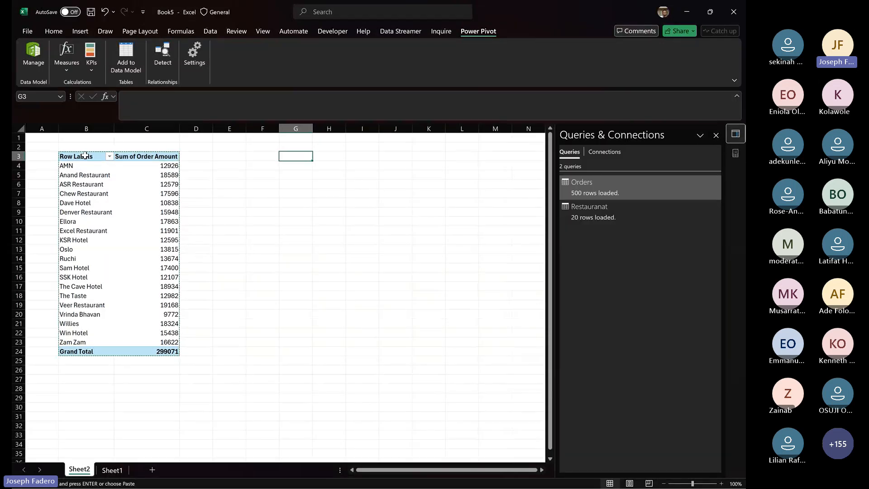
key("ctrl+v")
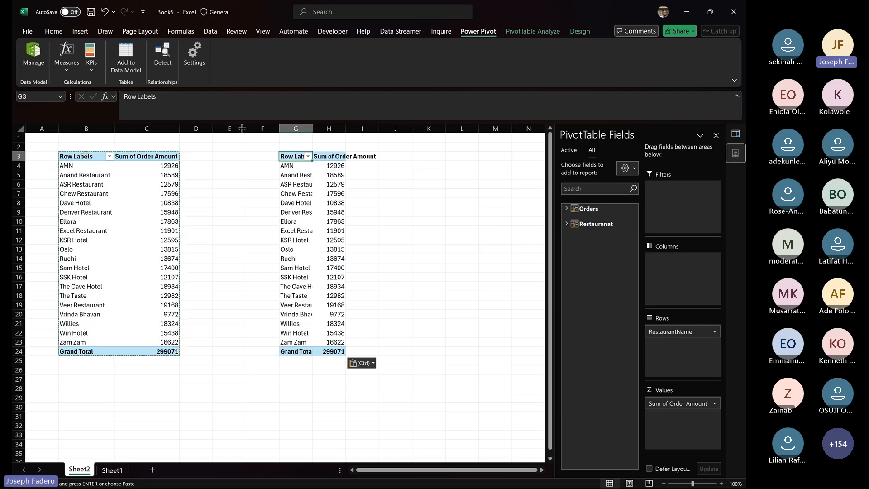
double_click(312, 129)
- Replace RestaurantName with the State field from the Restauranat table in the rows of the copied PivotTable
left_click(311, 184)
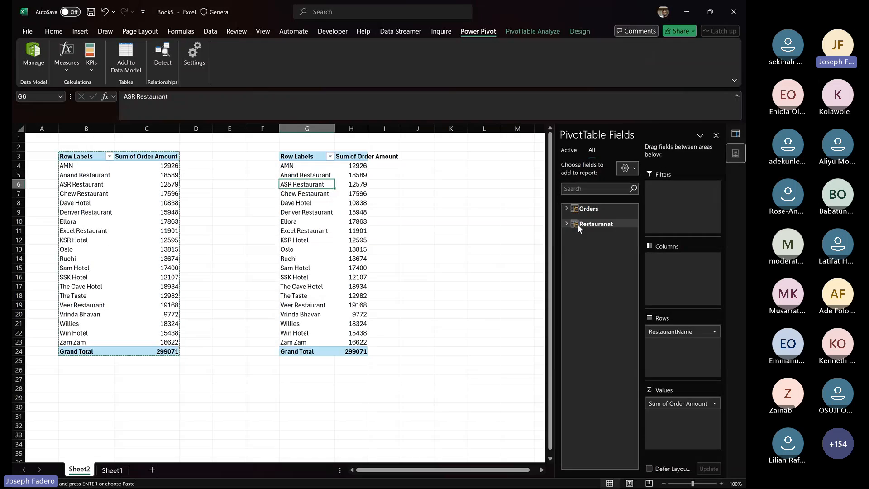
left_click(567, 223)
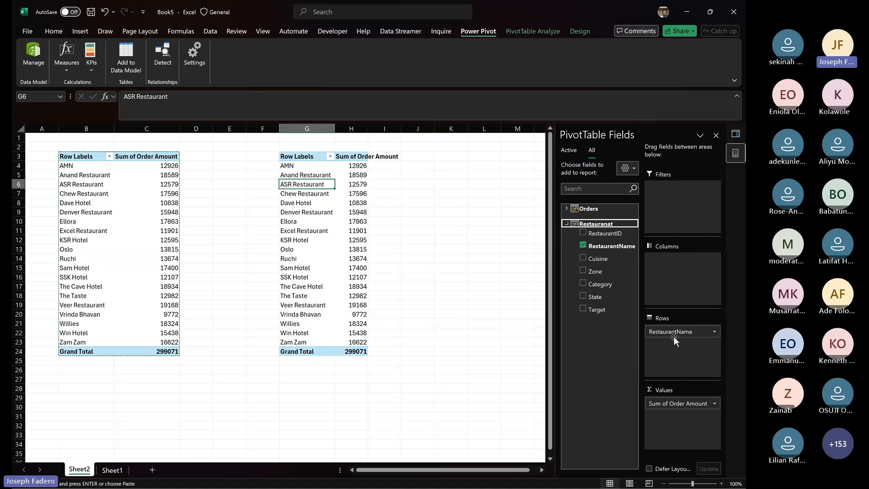
left_click_drag(680, 336, 546, 267)
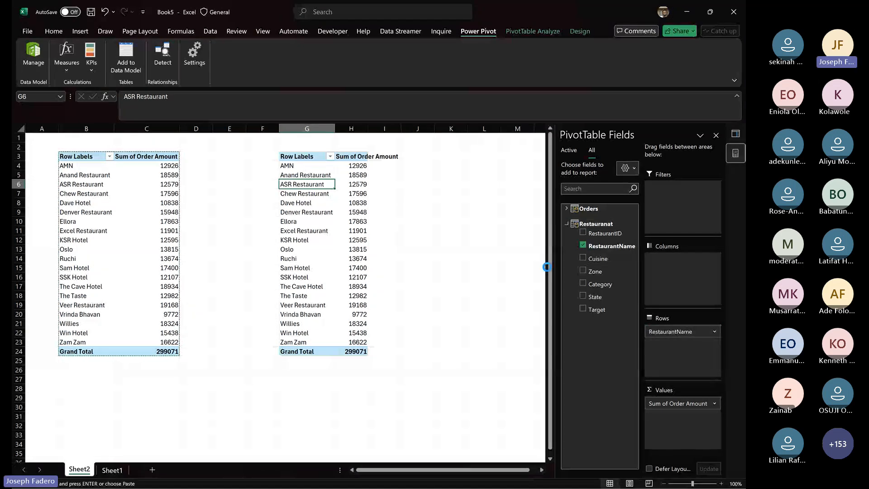
left_click(566, 208)
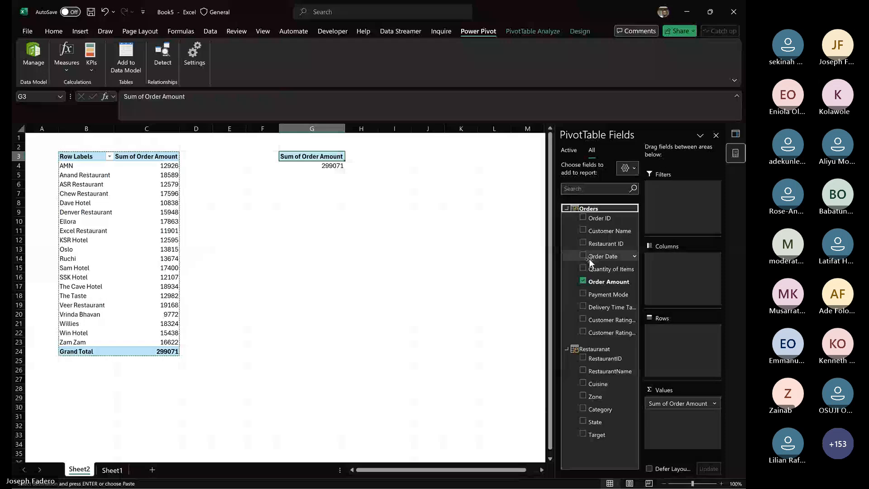
left_click(566, 209)
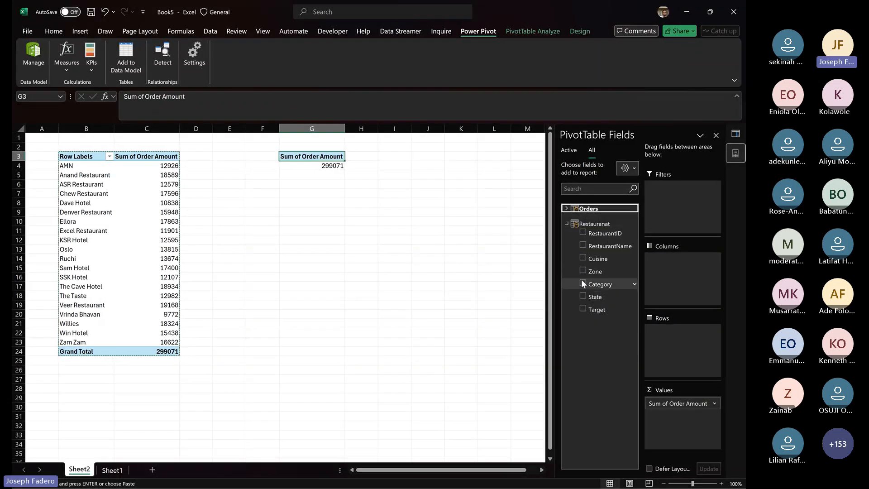
left_click(583, 296)
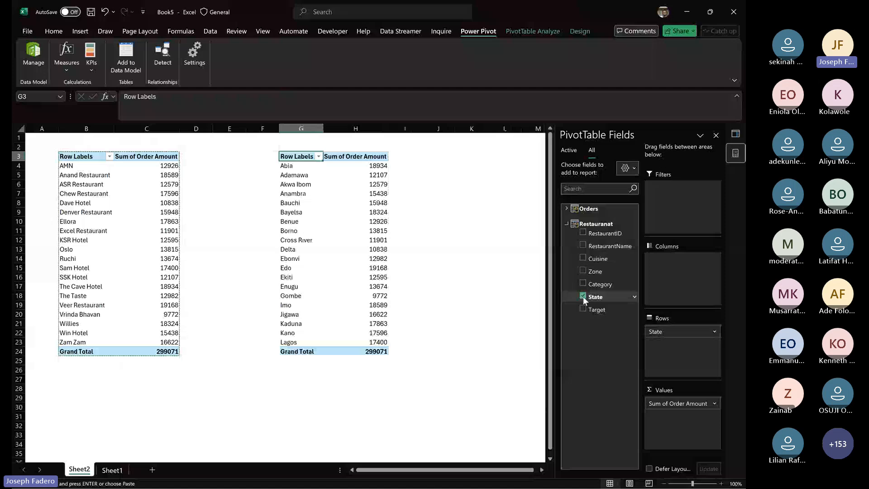
- Examine the order amounts per state in the second PivotTable and the fields of its Orders source table
left_click(360, 166)
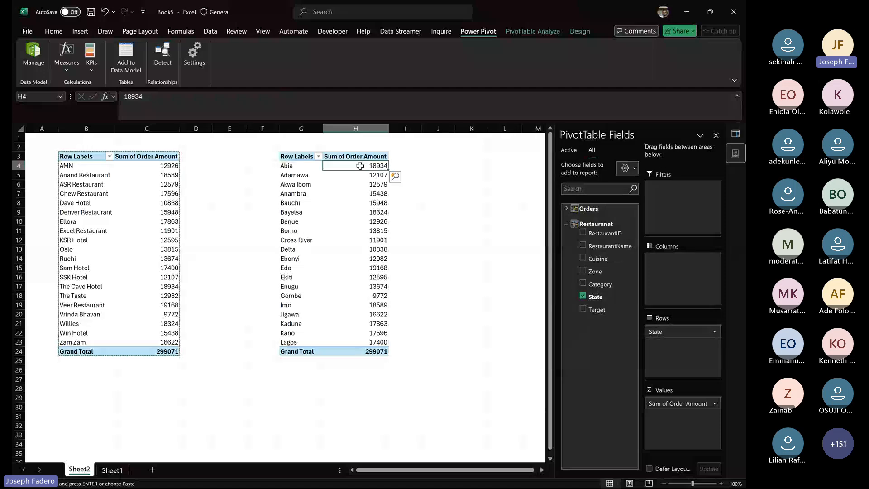
left_click_drag(360, 166, 377, 334)
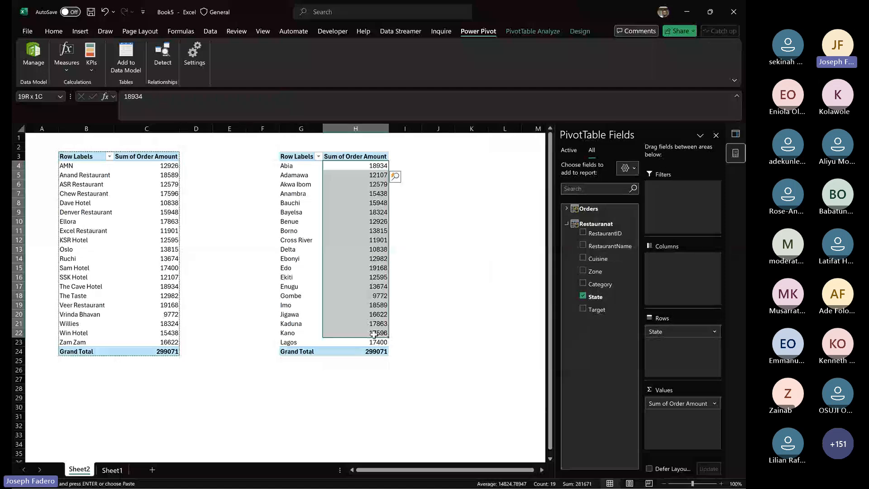
left_click(297, 158)
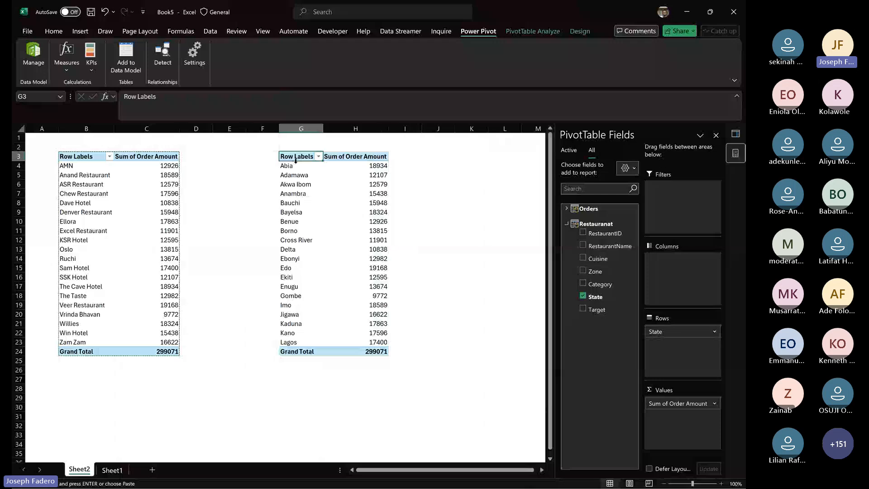
left_click(300, 166)
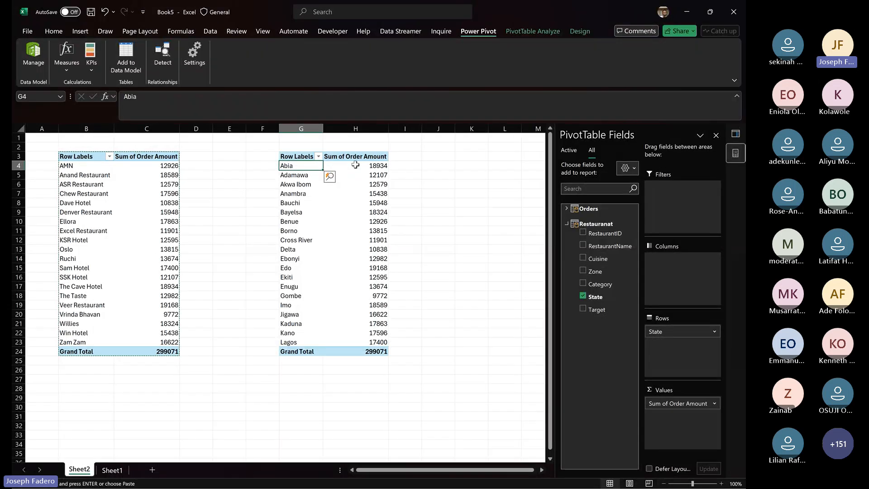
left_click_drag(356, 165, 367, 341)
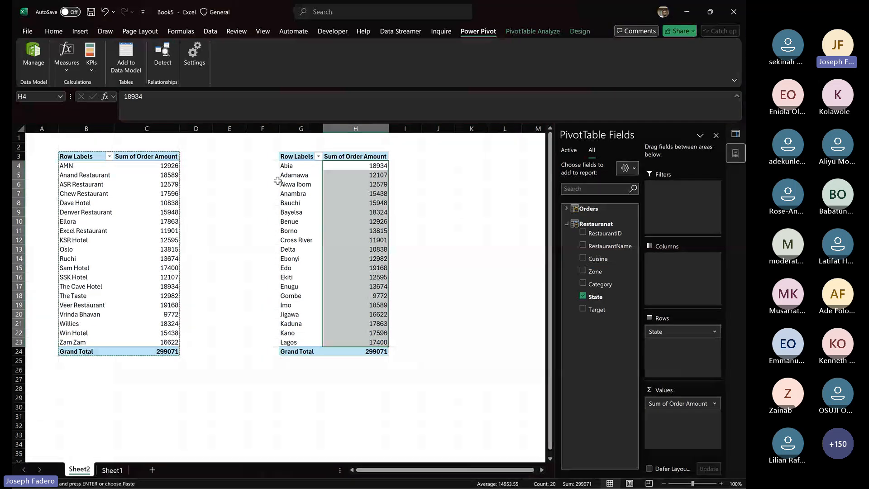
left_click(296, 154)
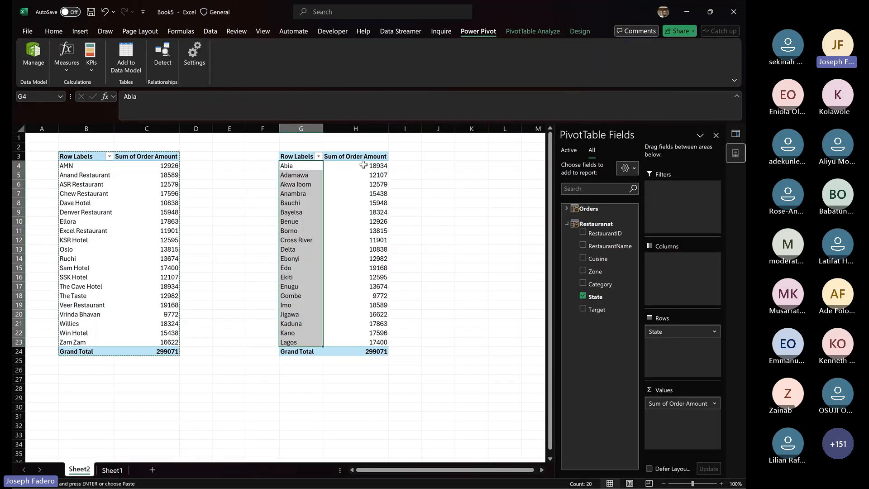
left_click(363, 164)
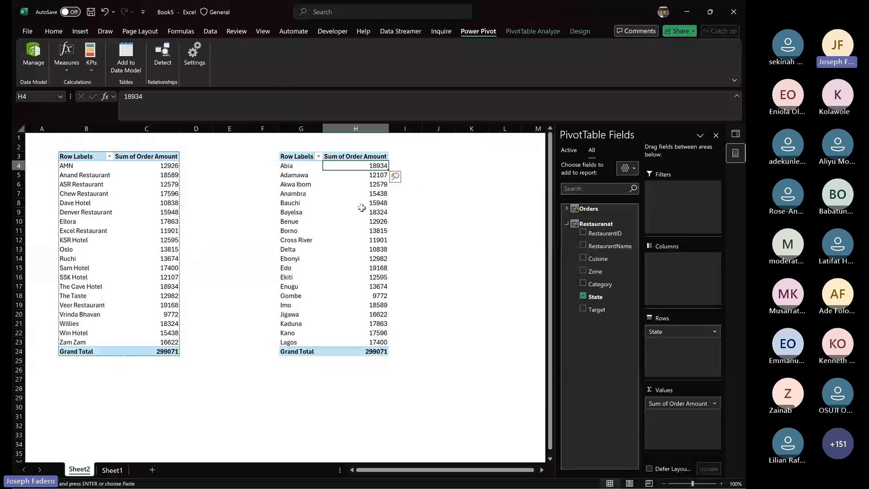
left_click(567, 224)
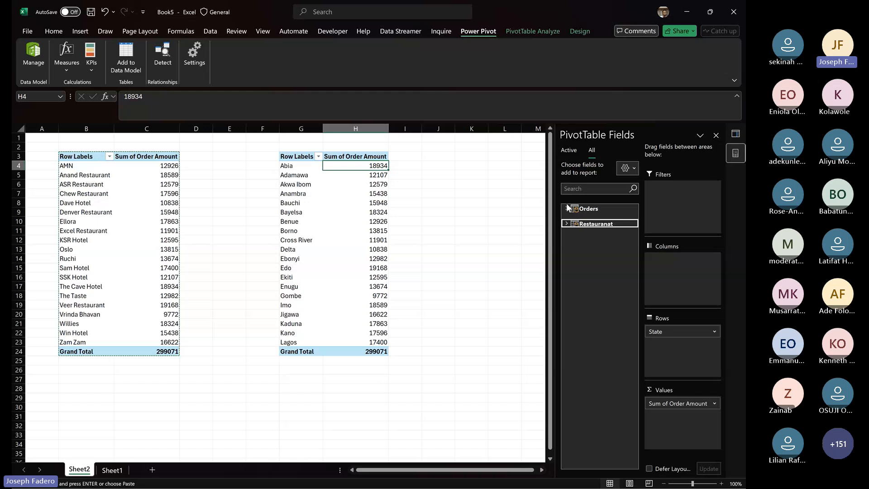
left_click(567, 209)
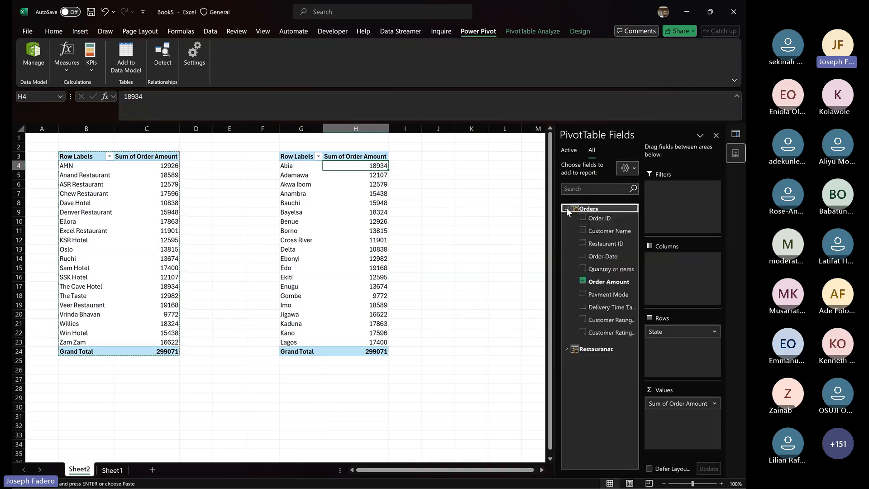
left_click(567, 208)
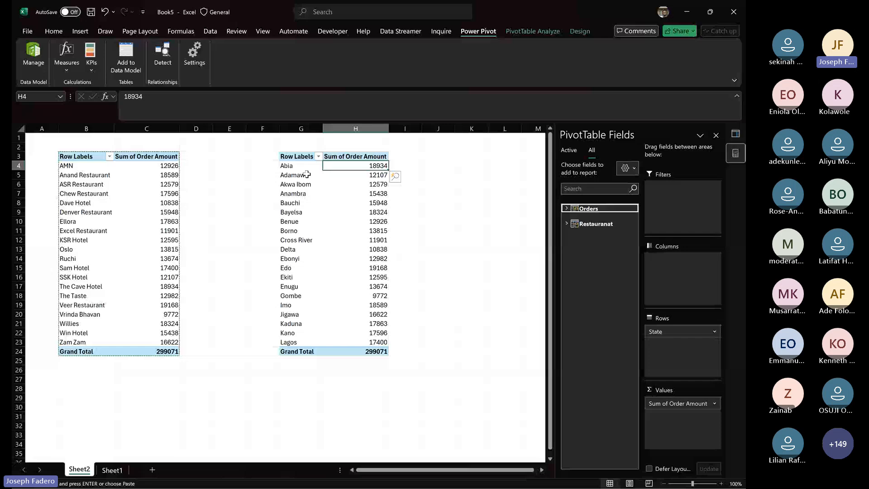
left_click(360, 176)
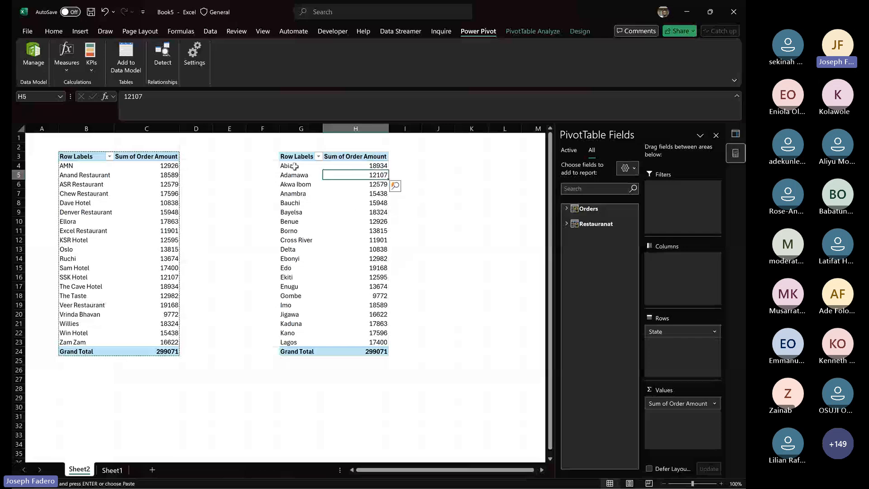
left_click(335, 166)
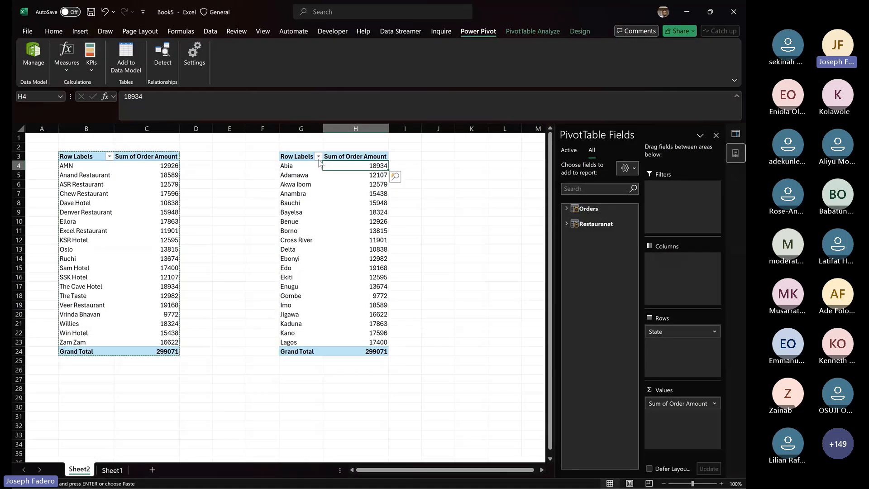
- Filter the State rows of the second PivotTable to the top 5 items by Sum of Order Amount
left_click(319, 157)
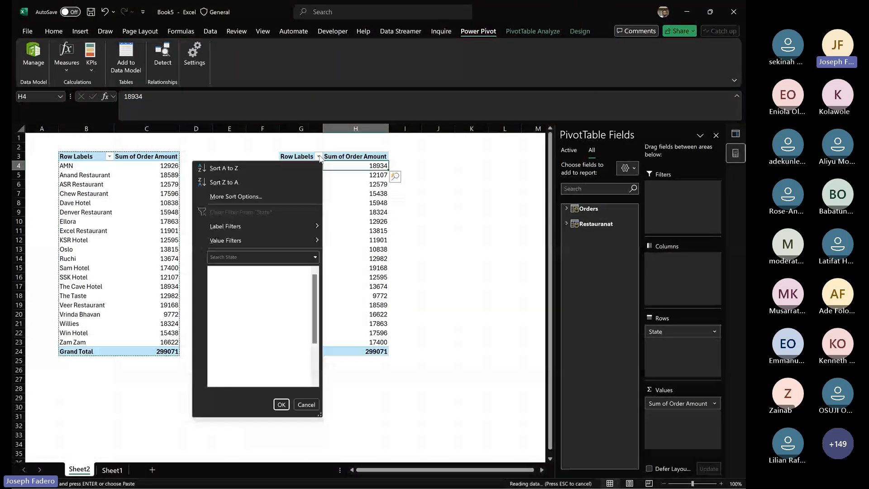
mouse_move(281, 237)
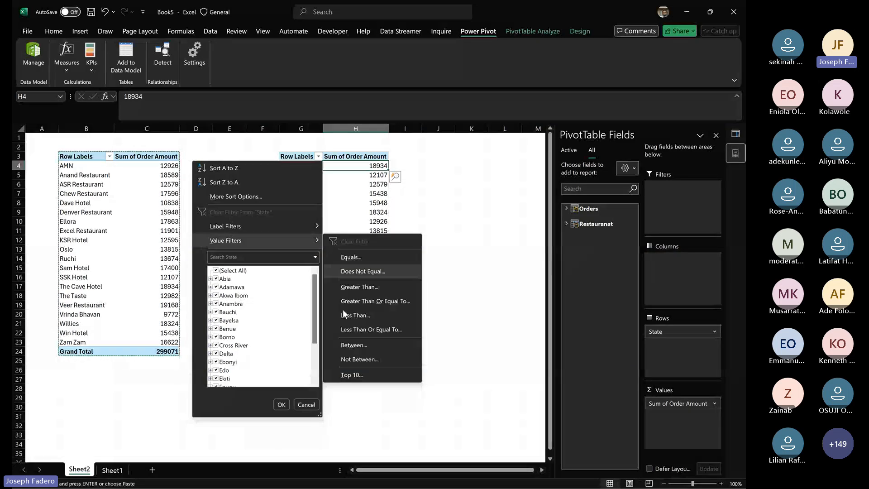
left_click(346, 375)
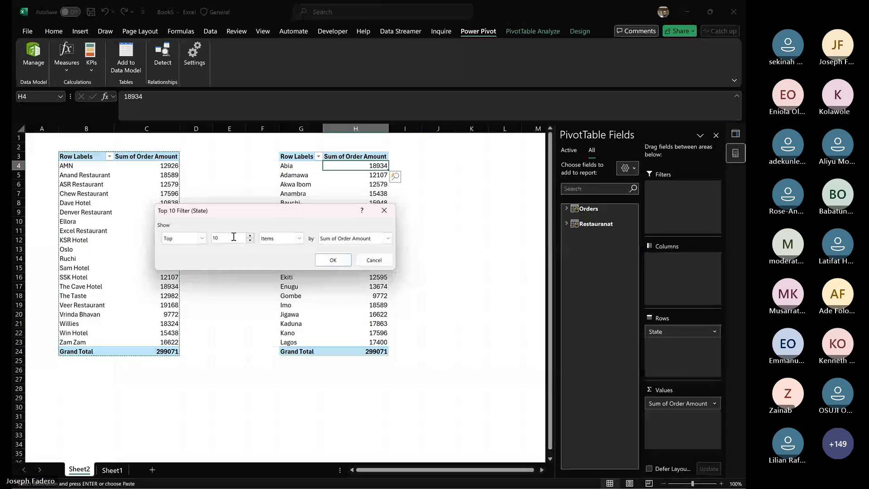
key("BackSpace")
key("BackSpace")
type("5")
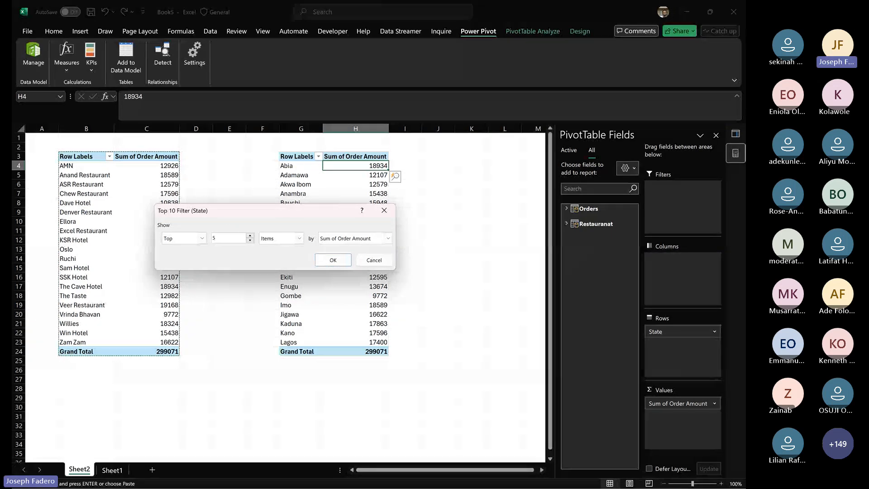
left_click(332, 260)
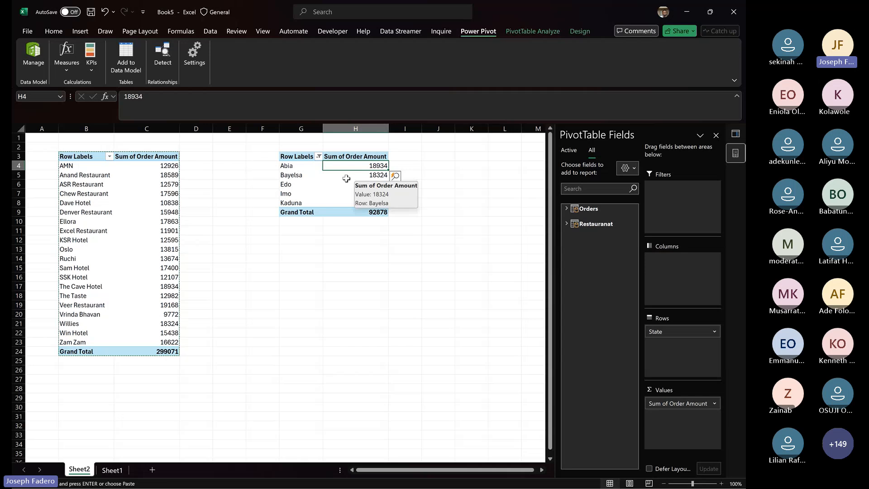
left_click(366, 175)
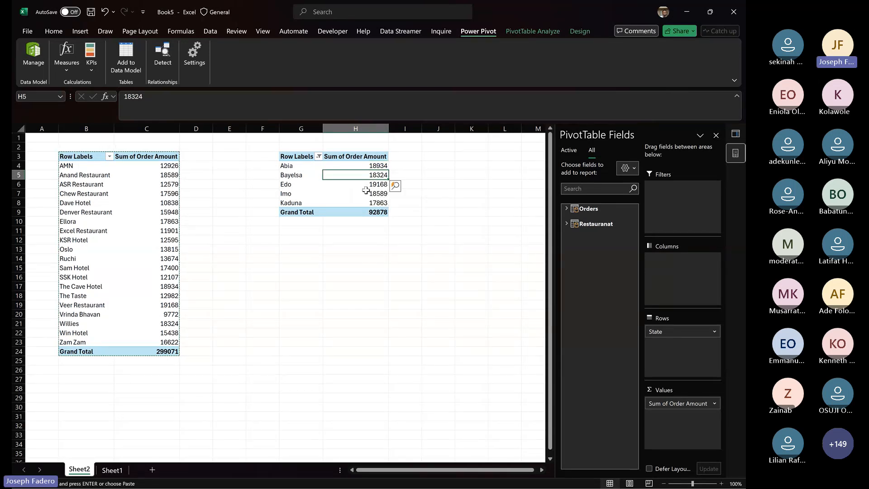
left_click(366, 191)
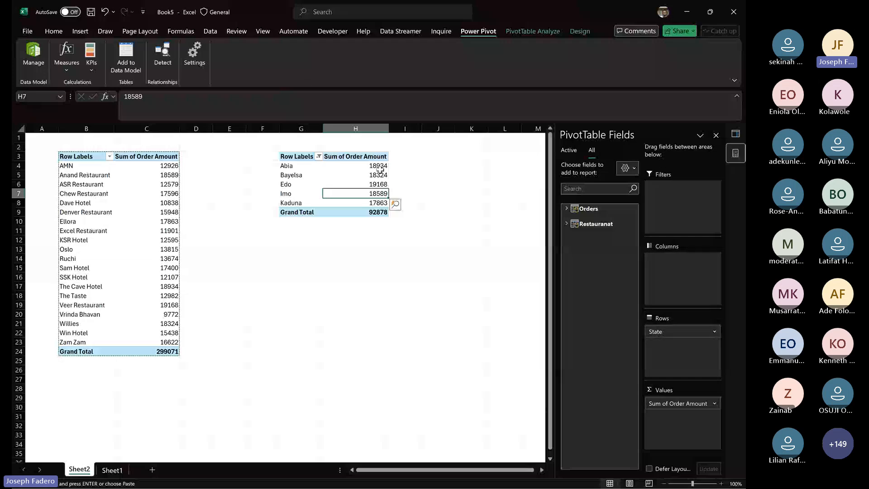
left_click(353, 166)
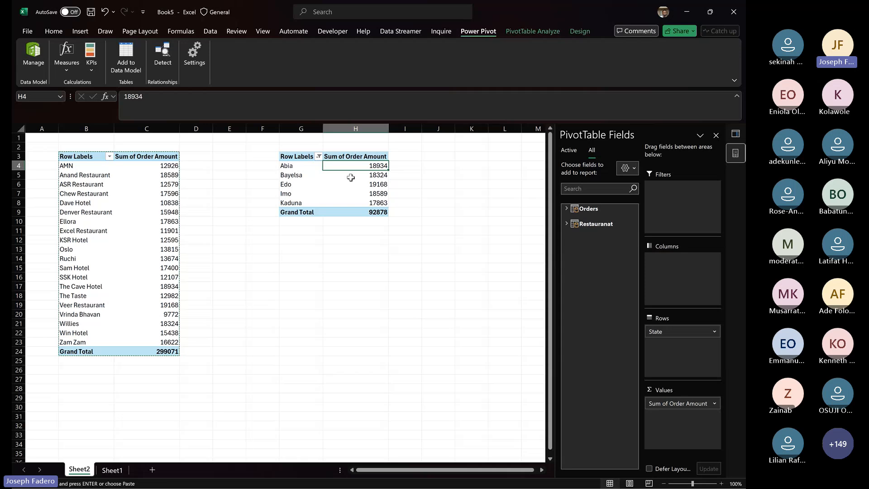
left_click(351, 178)
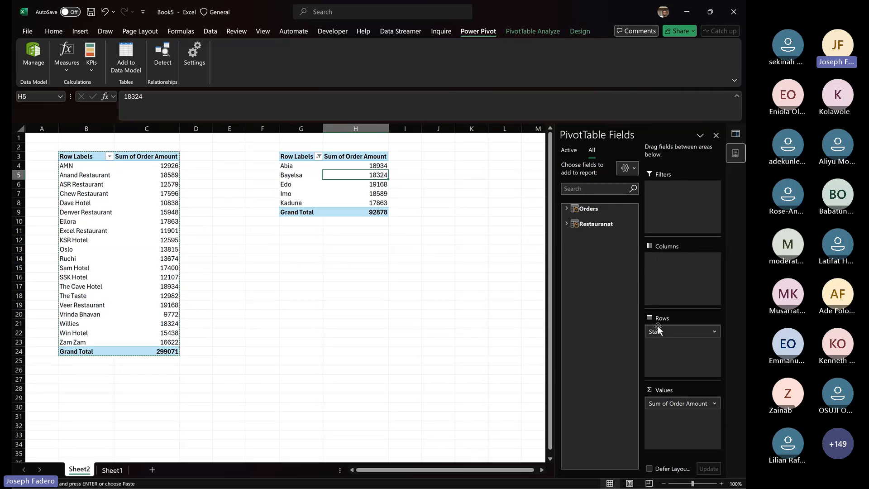
- Move the State field of the second PivotTable from rows to columns and back to rows
left_click_drag(659, 326, 662, 284)
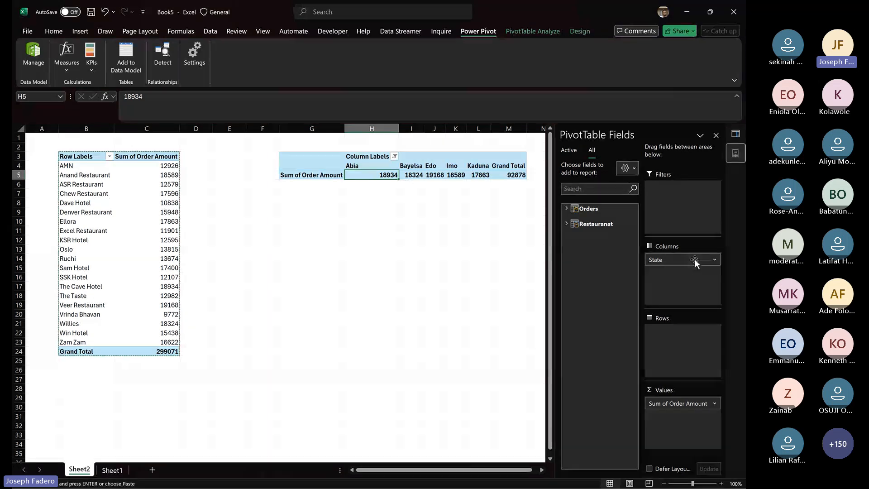
left_click_drag(695, 259, 692, 352)
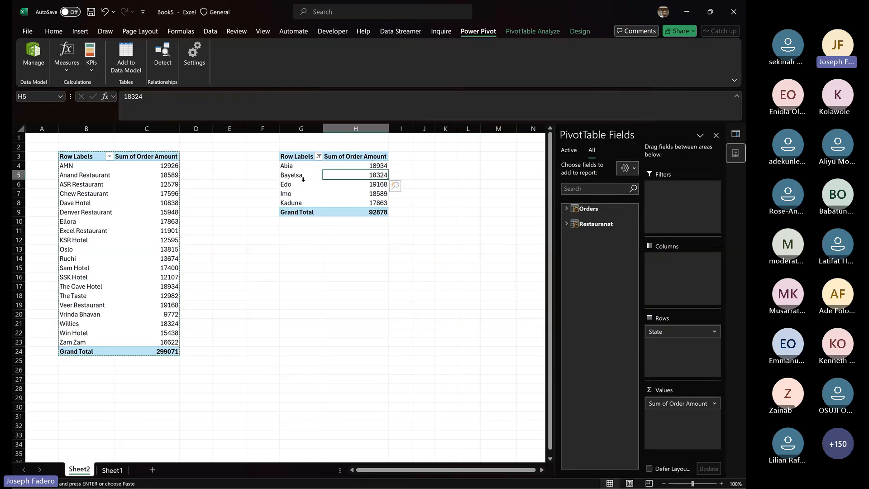
left_click(300, 165)
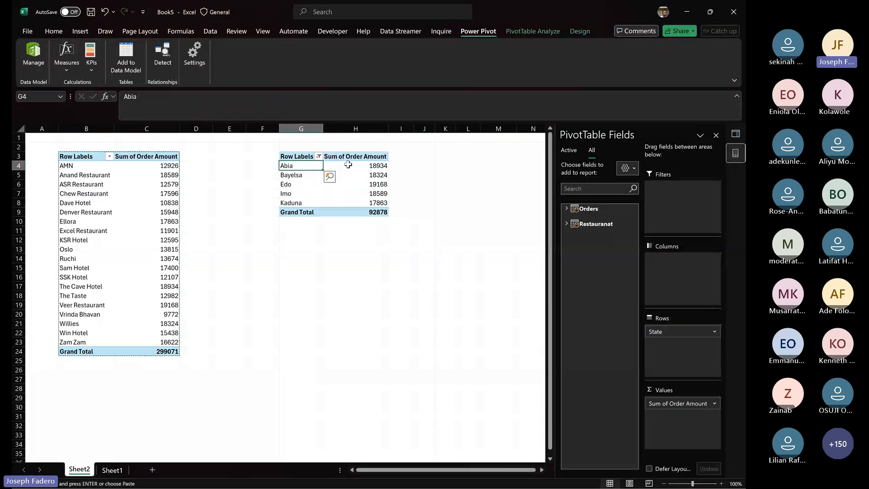
left_click(348, 165)
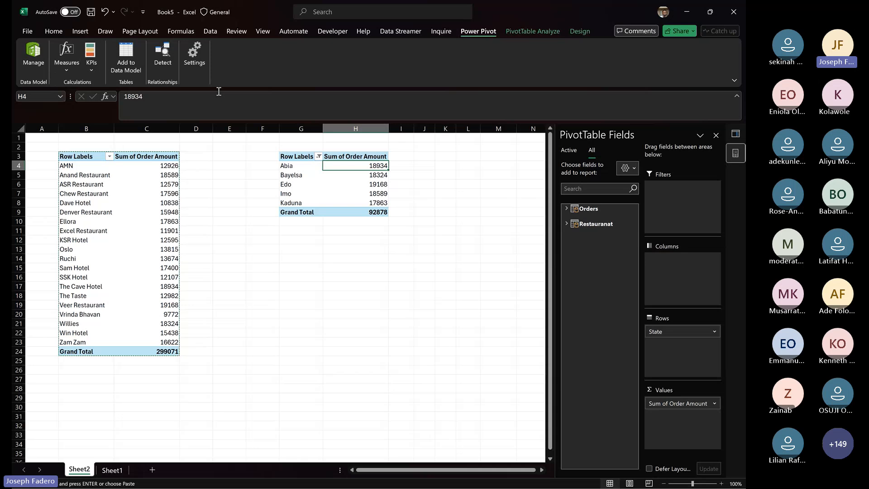
left_click(232, 205)
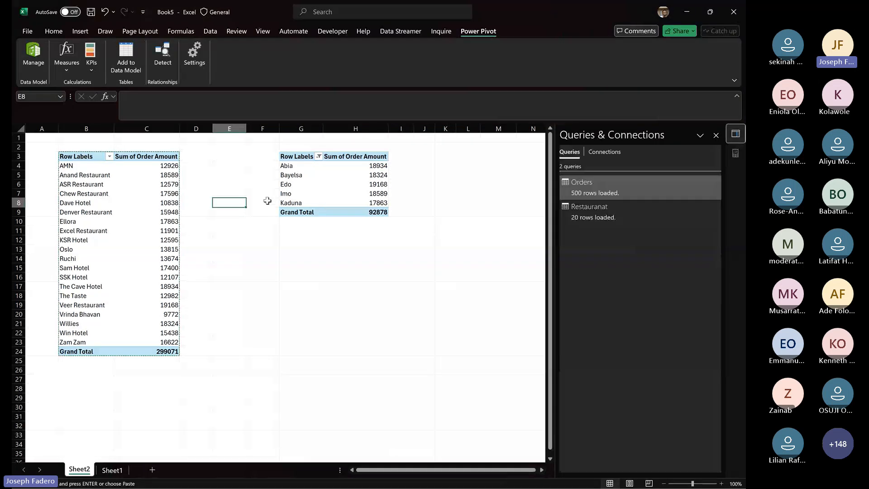
- Add the Cuisine field from the Restauranat table as a report filter of the state PivotTable
left_click(352, 181)
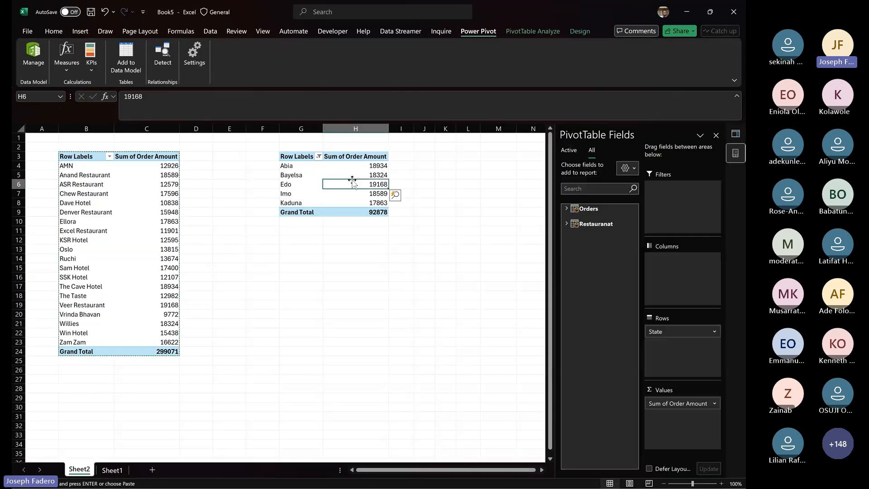
left_click(565, 208)
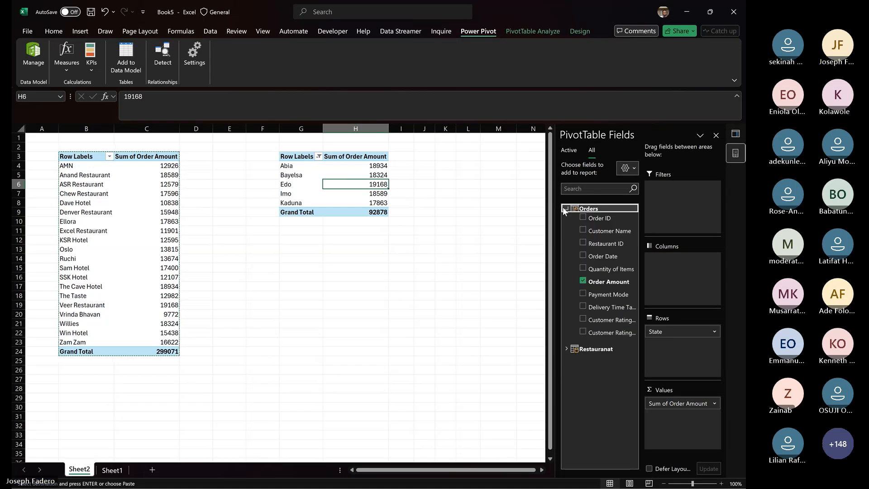
left_click(566, 348)
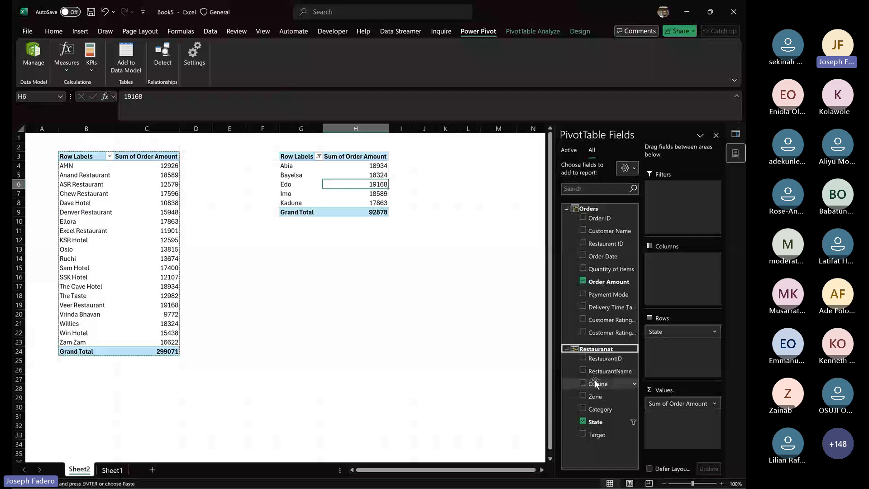
left_click_drag(594, 383, 693, 208)
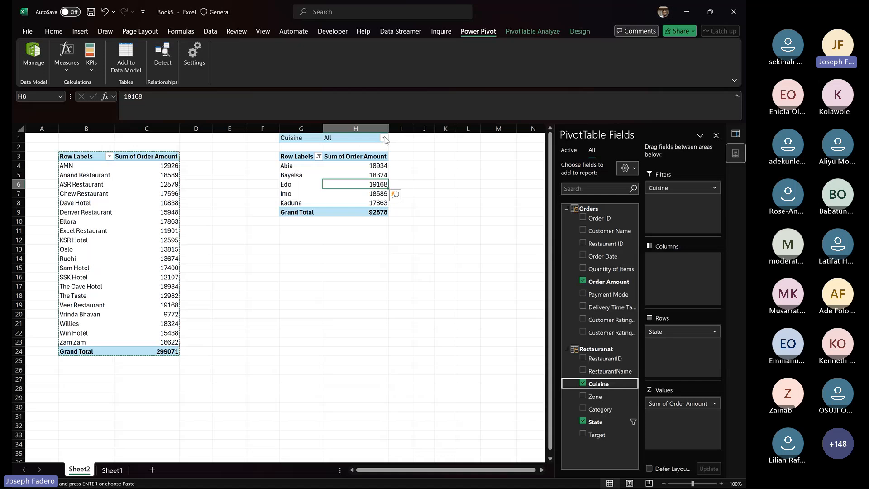
- Look through the cuisines offered by the Cuisine report filter without applying a selection
left_click(384, 139)
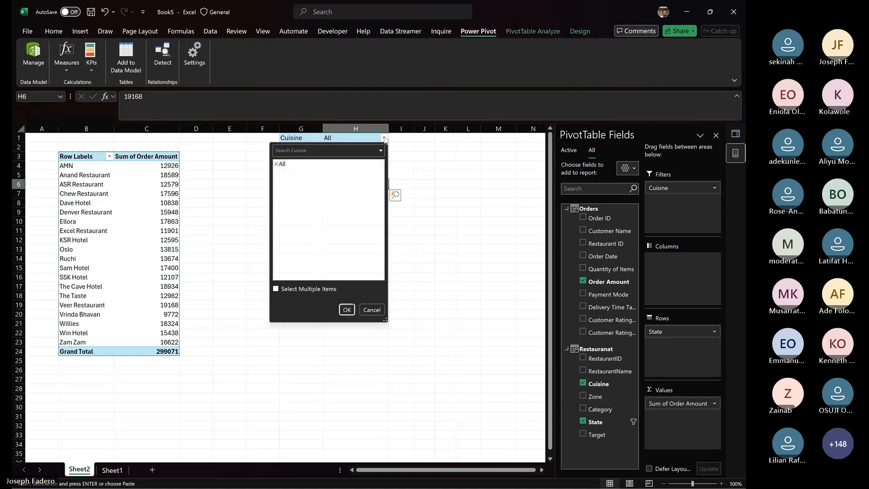
left_click(276, 164)
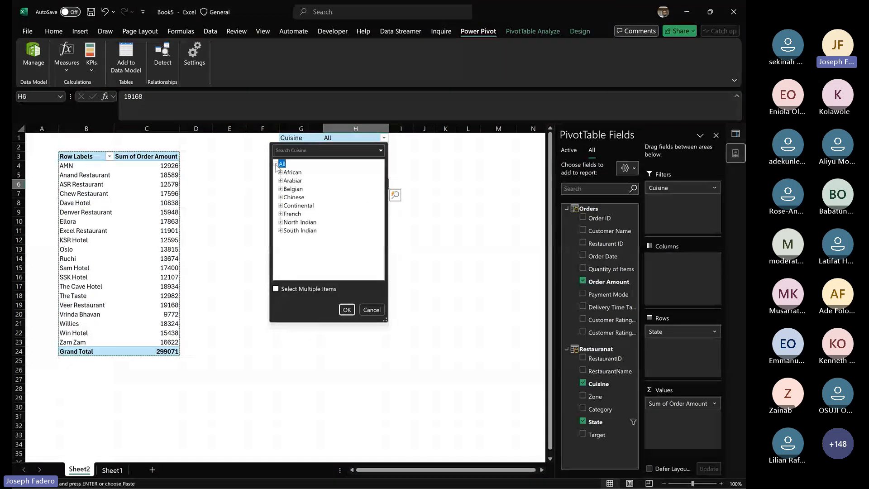
left_click(372, 310)
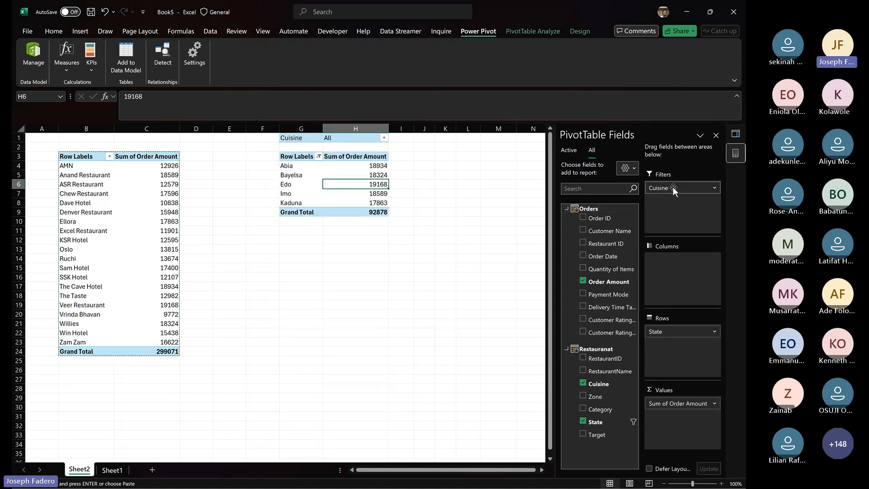
left_click_drag(673, 187, 667, 189)
left_click(384, 138)
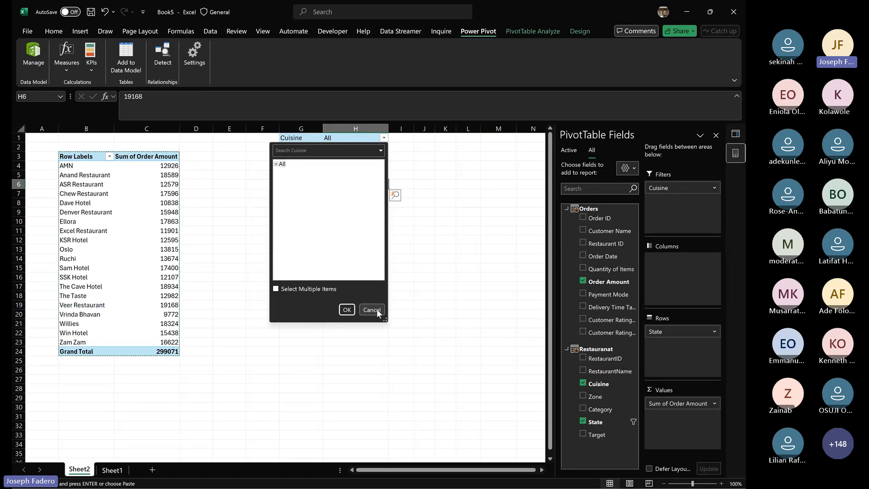
left_click(377, 308)
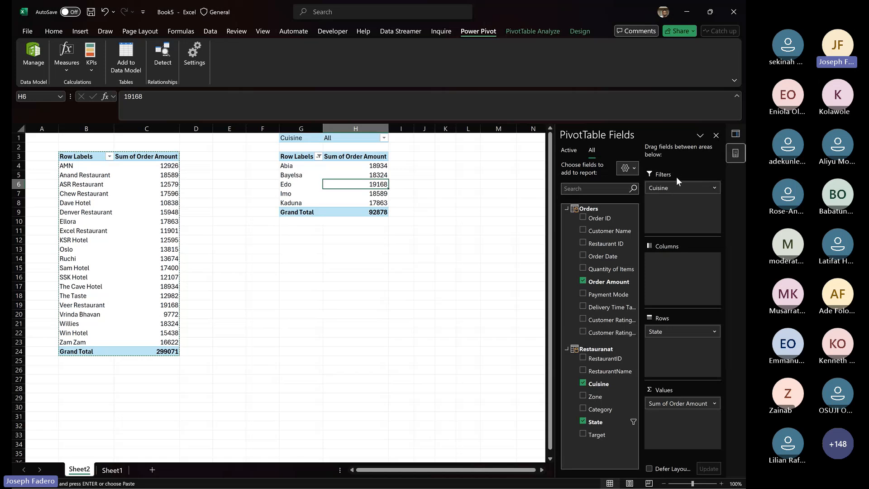
left_click_drag(674, 187, 674, 189)
- Set the Cuisine report filter of the state PivotTable to African
left_click(383, 138)
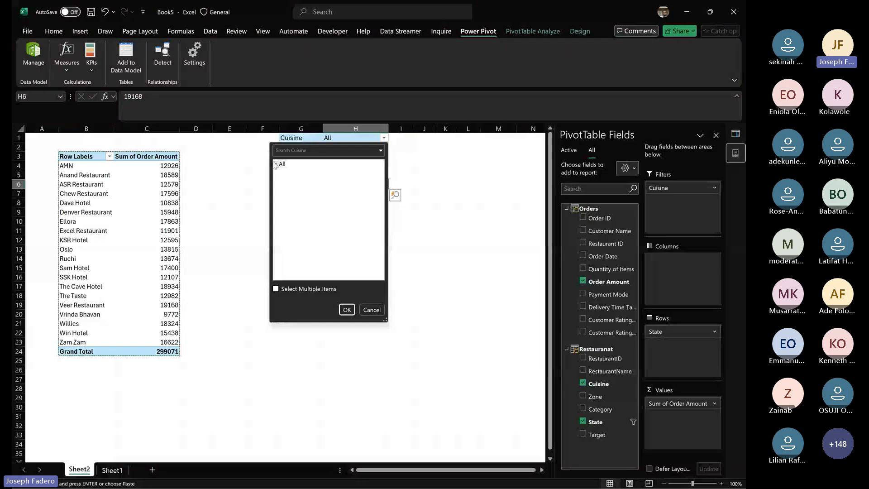
left_click(280, 172)
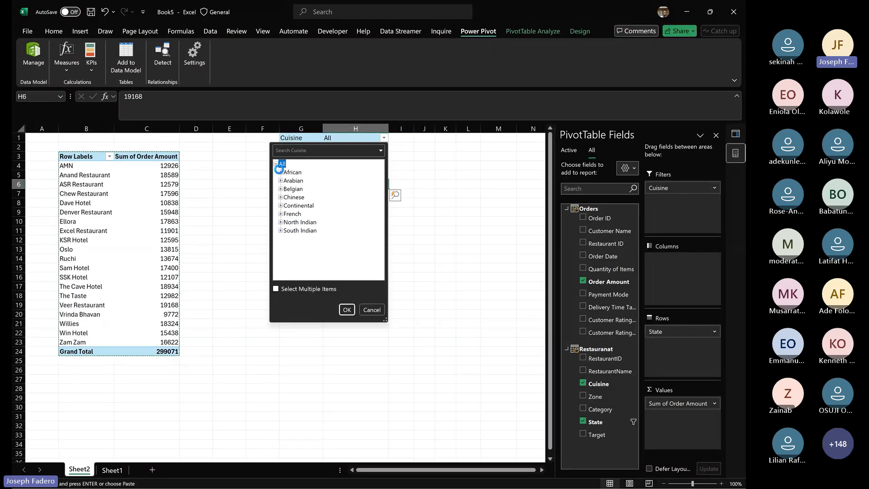
left_click(293, 172)
left_click(354, 312)
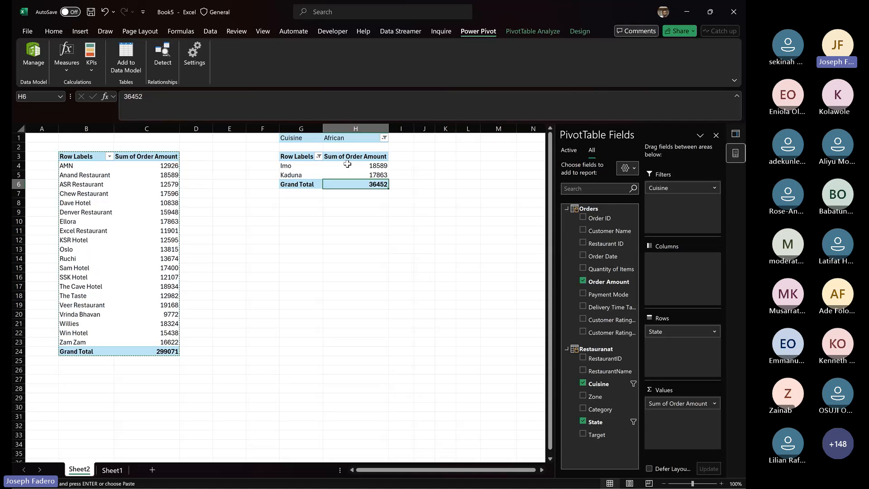
left_click(349, 167)
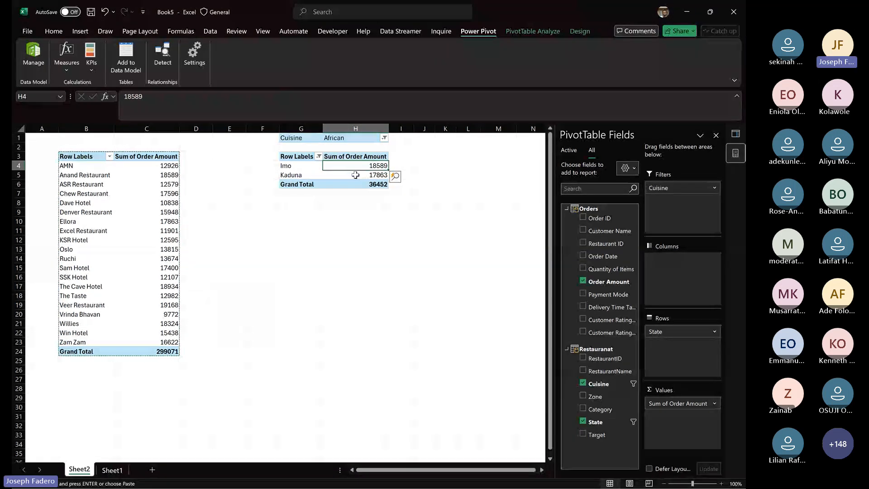
left_click(355, 175)
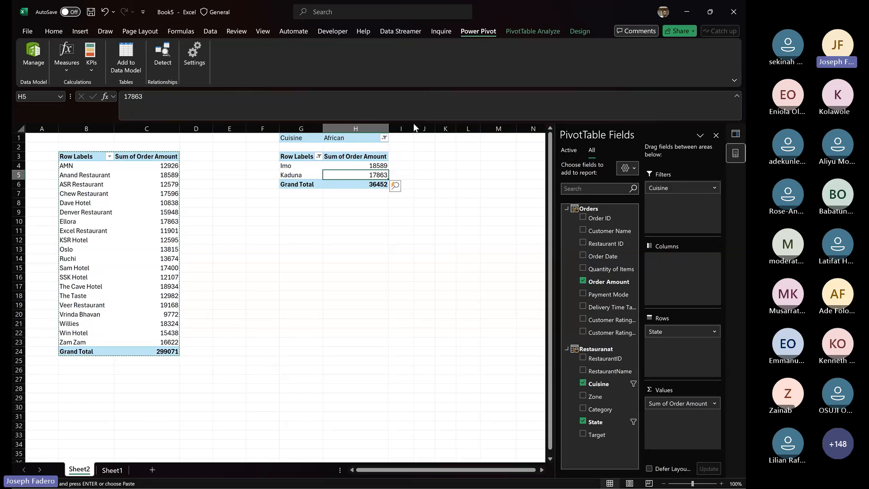
- Insert a Cuisine slicer for the state PivotTable and enlarge it slightly to 7.28 cm high and 5.15 cm wide
left_click(508, 32)
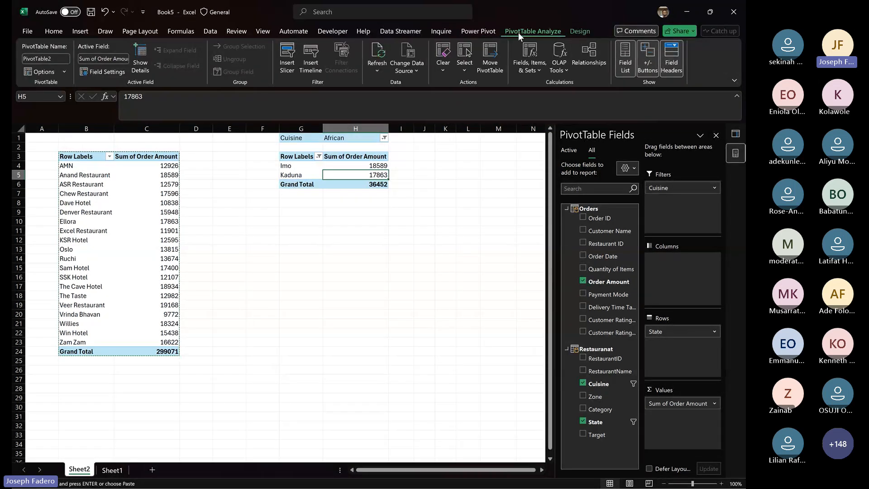
left_click(287, 64)
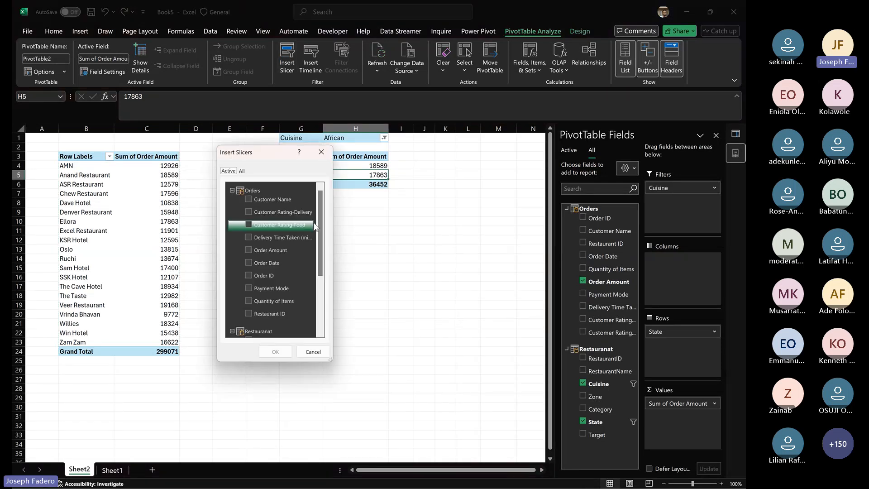
left_click_drag(320, 227, 322, 279)
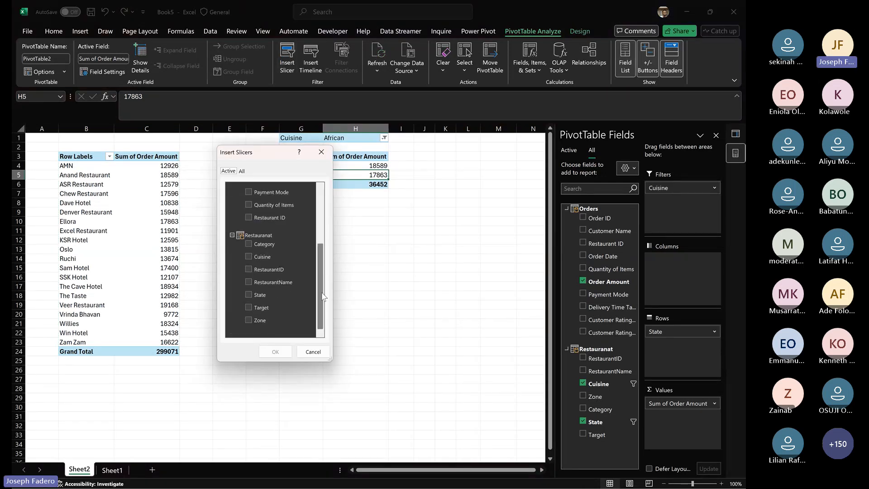
left_click(249, 258)
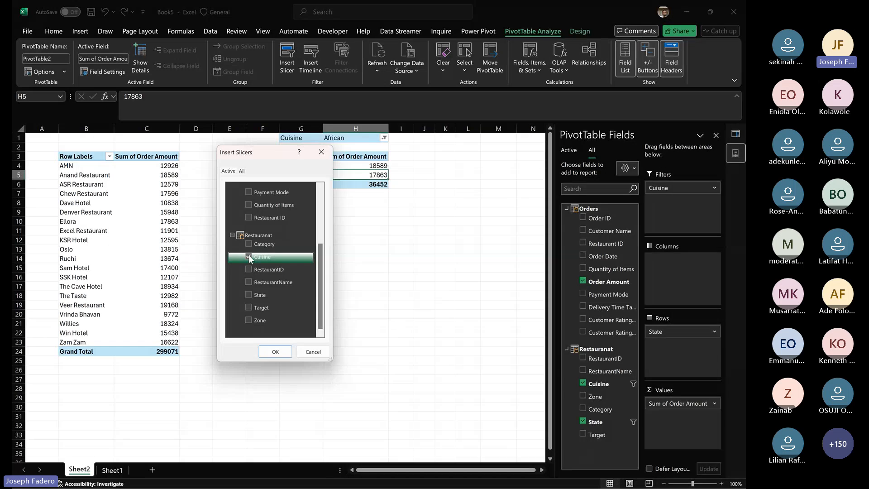
left_click(274, 351)
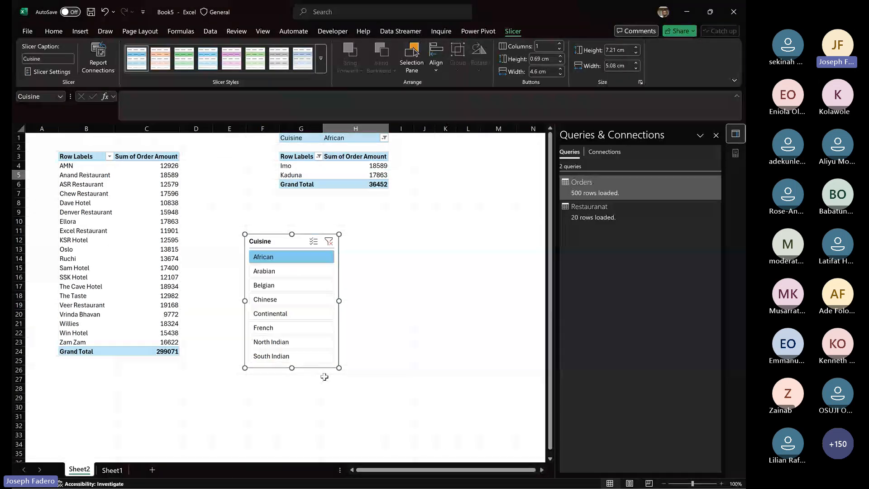
left_click_drag(339, 368, 300, 369)
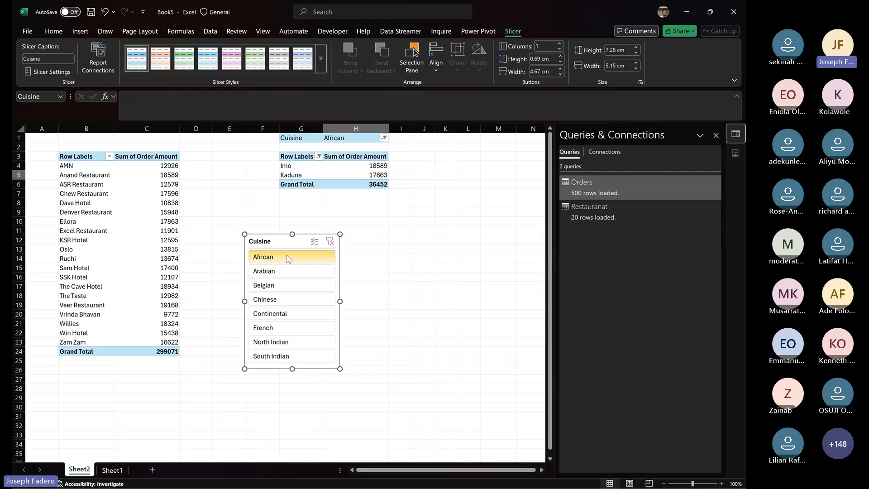
- Filter the state PivotTable to Chinese cuisine with the Cuisine slicer
left_click(284, 301)
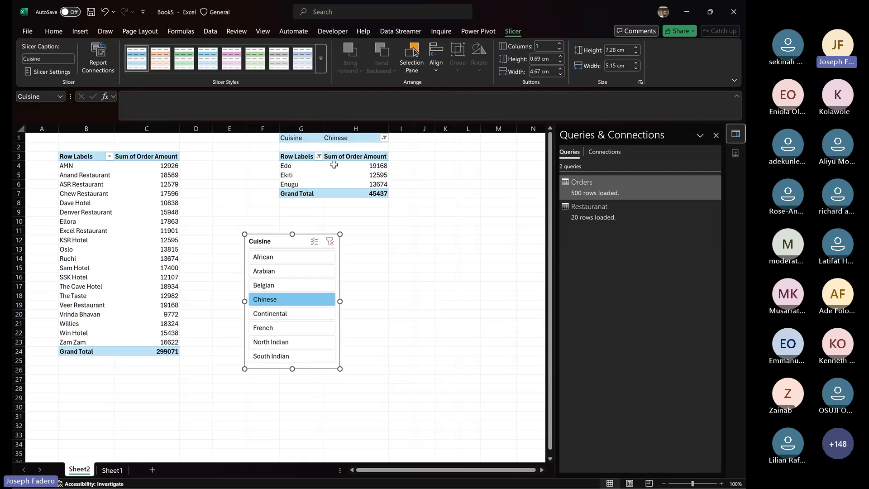
- Connect the Cuisine slicer to the restaurant PivotTable (PivotTable1) as well as the state PivotTable
left_click(151, 194)
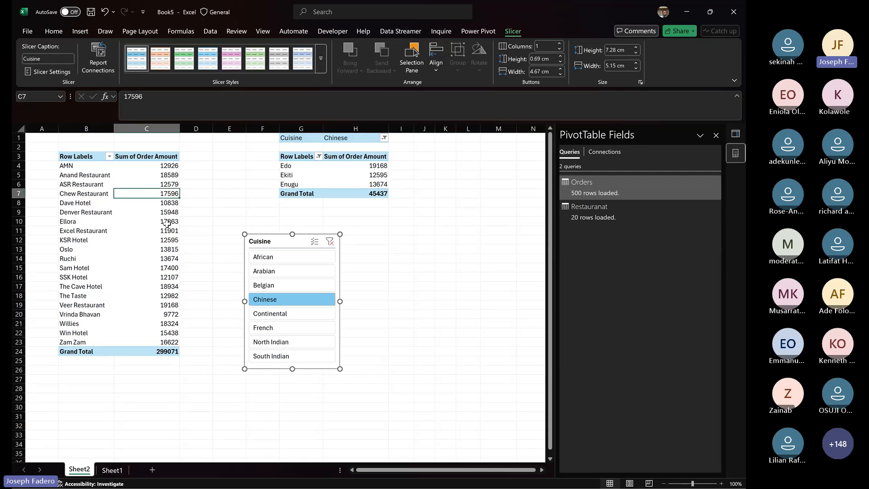
left_click(270, 241)
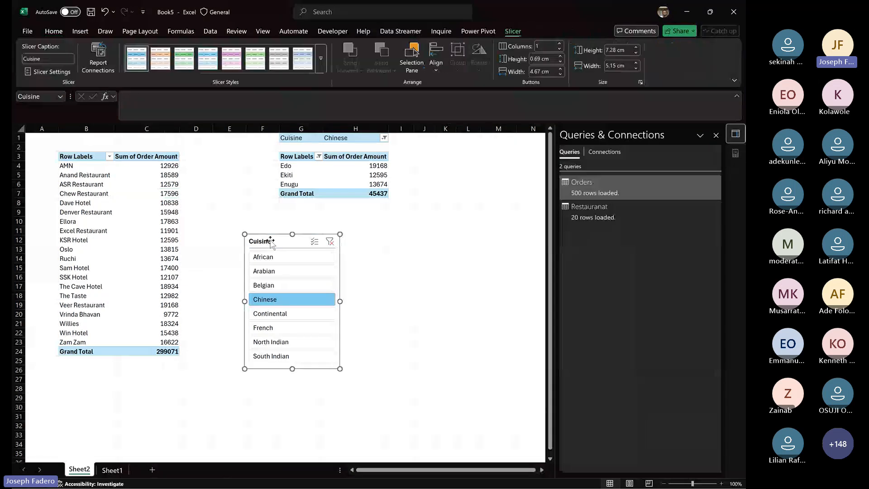
left_click(100, 64)
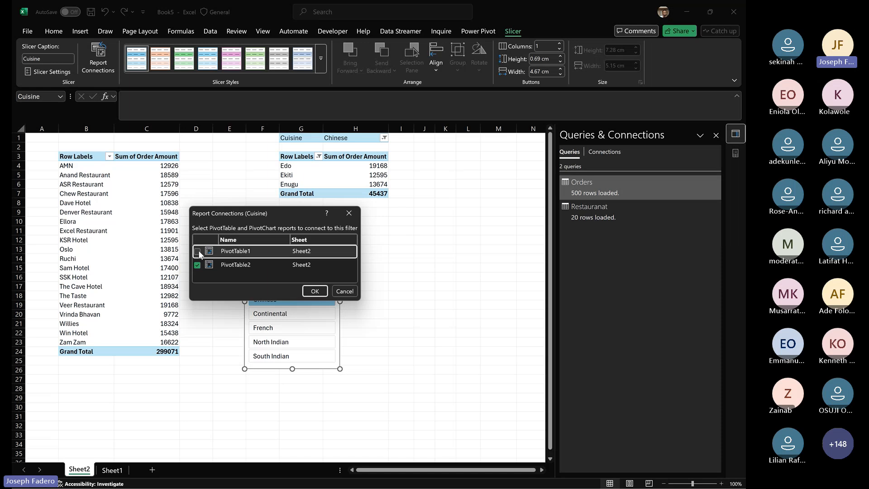
left_click(198, 252)
left_click(315, 291)
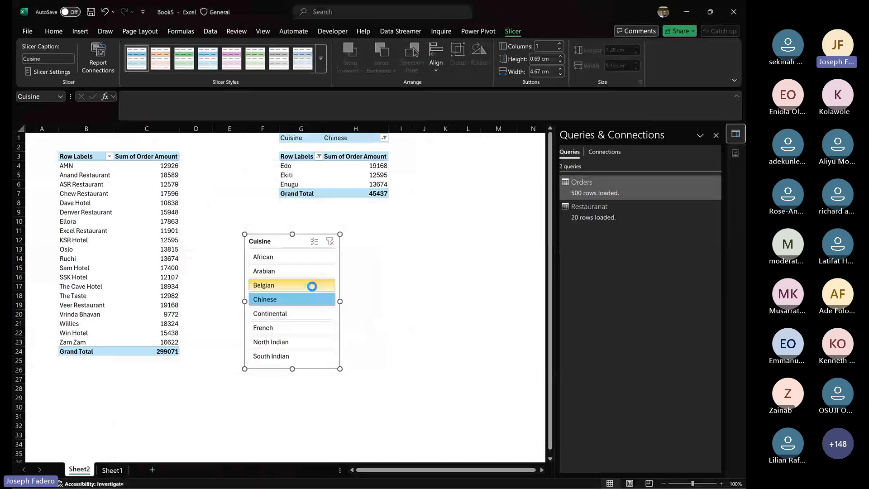
- Test the Cuisine slicer on both PivotTables with Continental, French, North Indian, South Indian, Arabian and African, ending on Chinese
left_click(277, 317)
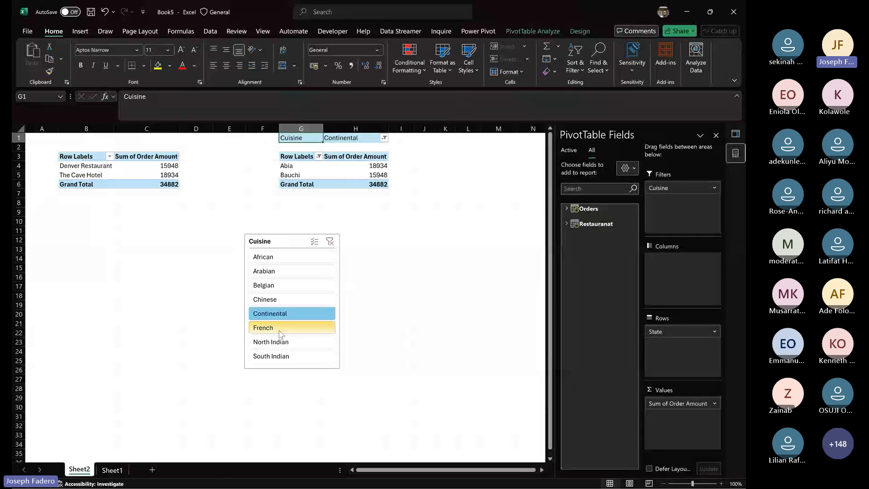
left_click(279, 332)
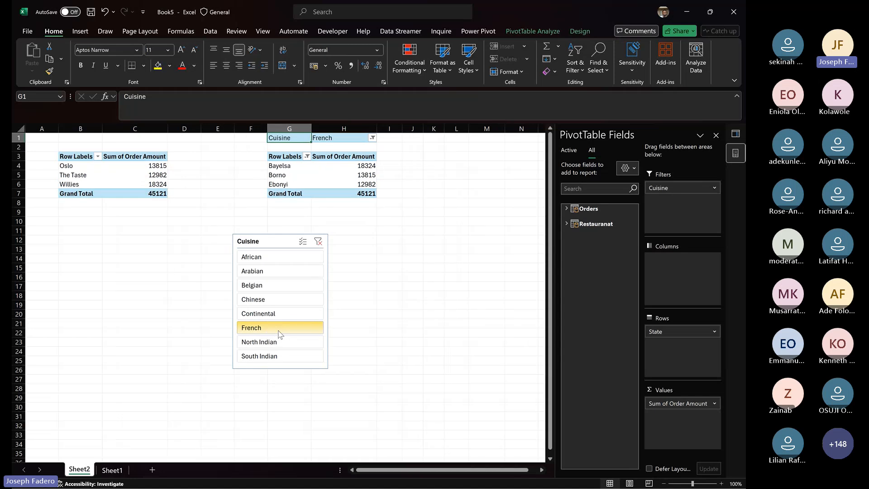
left_click(272, 343)
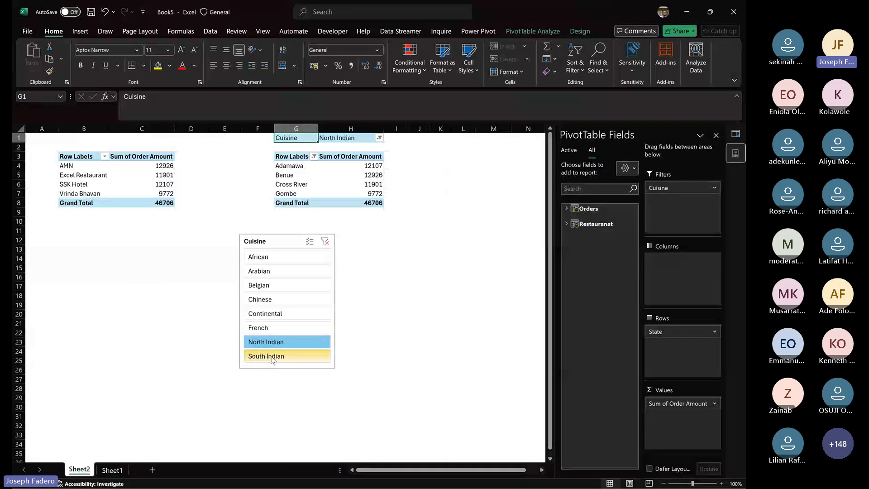
left_click(272, 357)
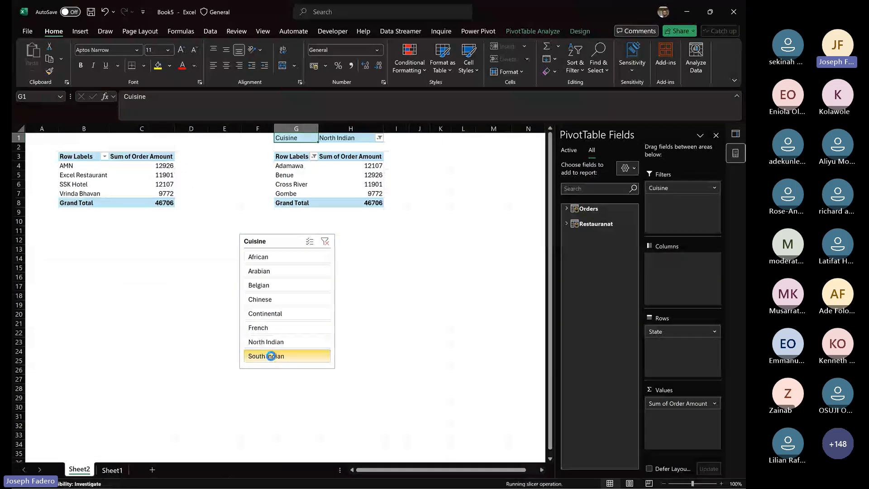
left_click(269, 270)
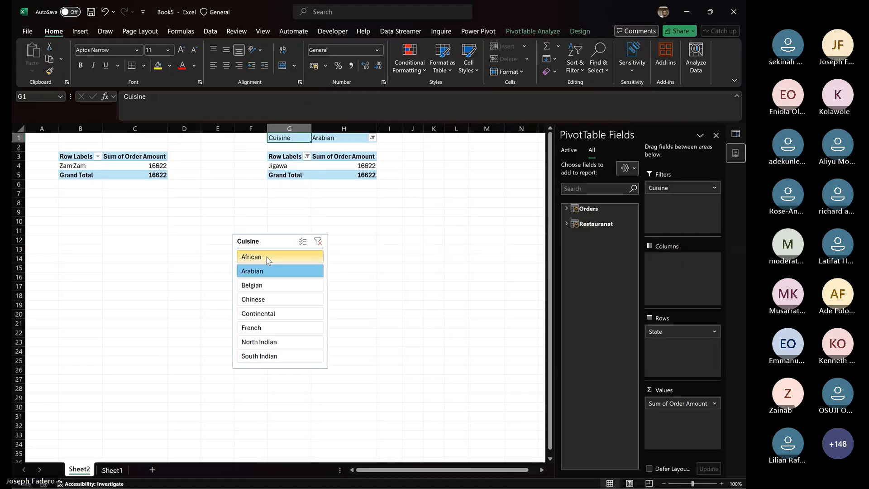
left_click(267, 257)
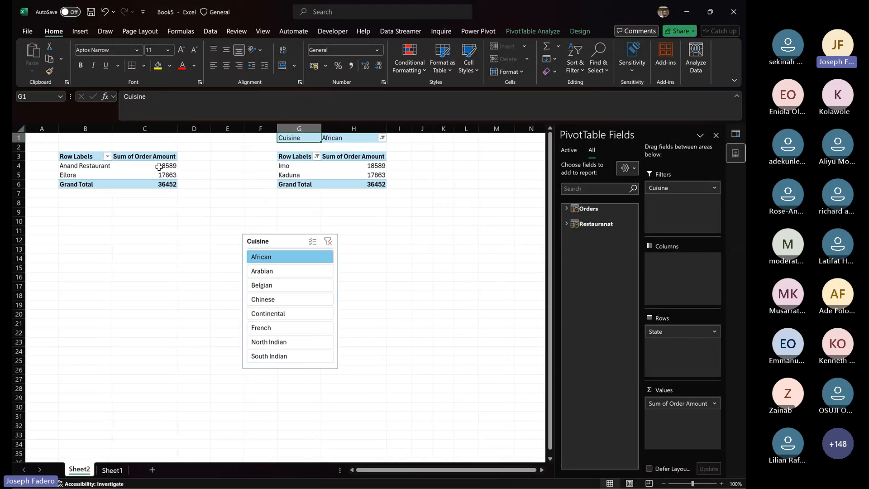
left_click(297, 295)
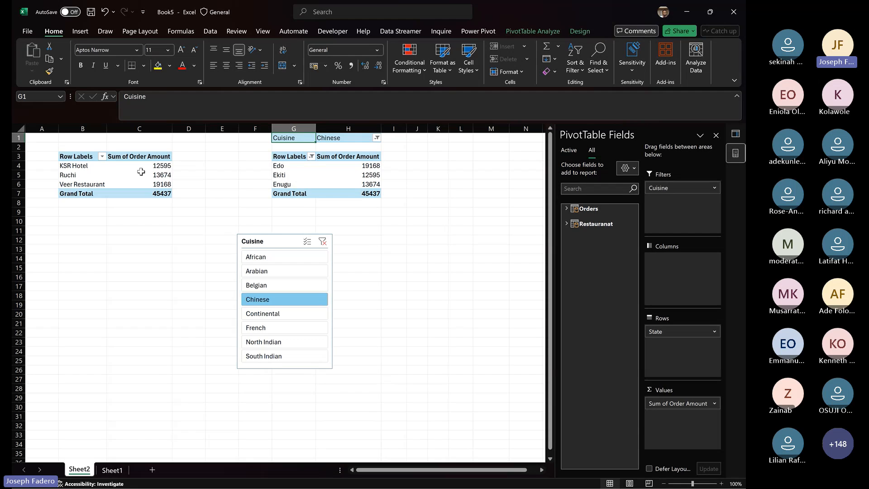
- Open the data model in Power Pivot, move the Restauranat table closer to Orders in the diagram and resize it slightly
left_click(352, 165)
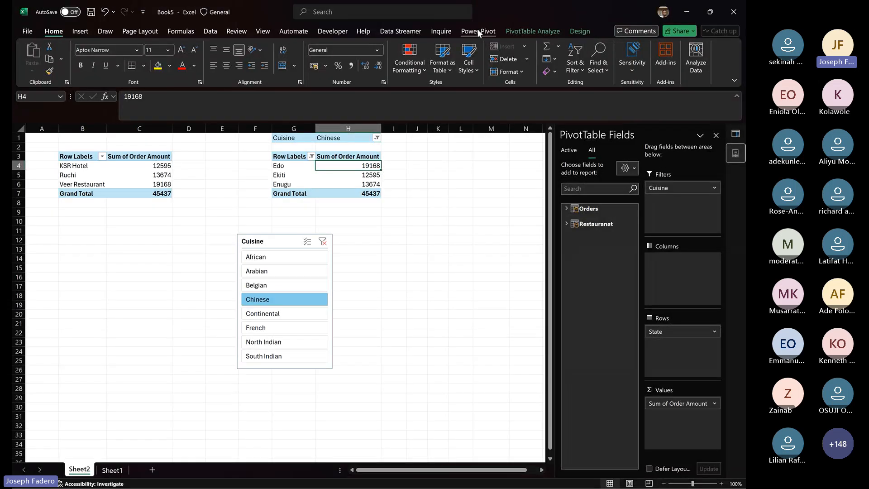
left_click(489, 33)
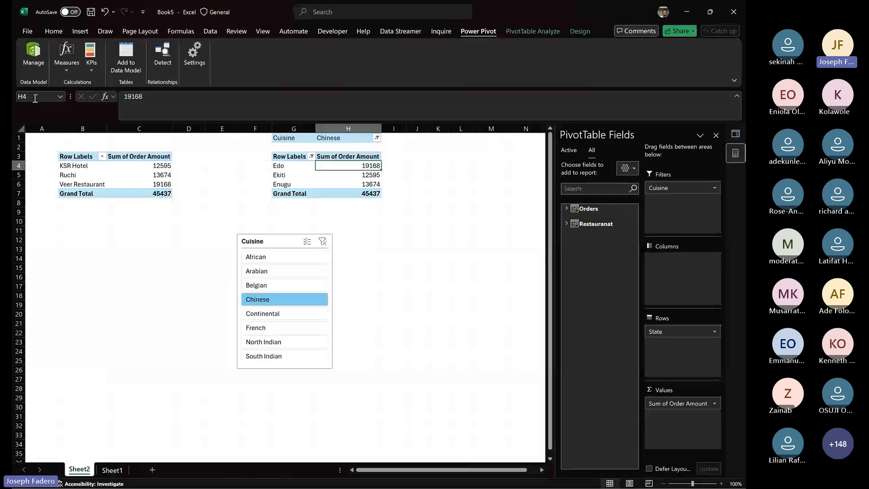
left_click(40, 59)
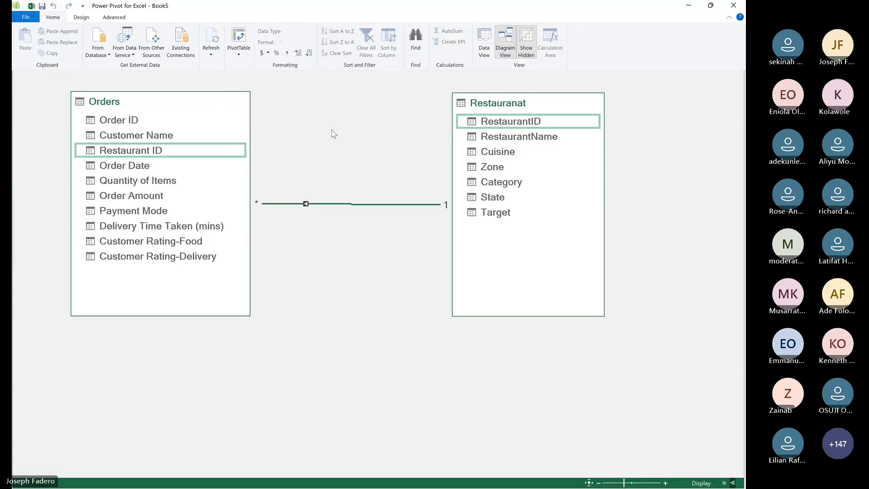
left_click(512, 101)
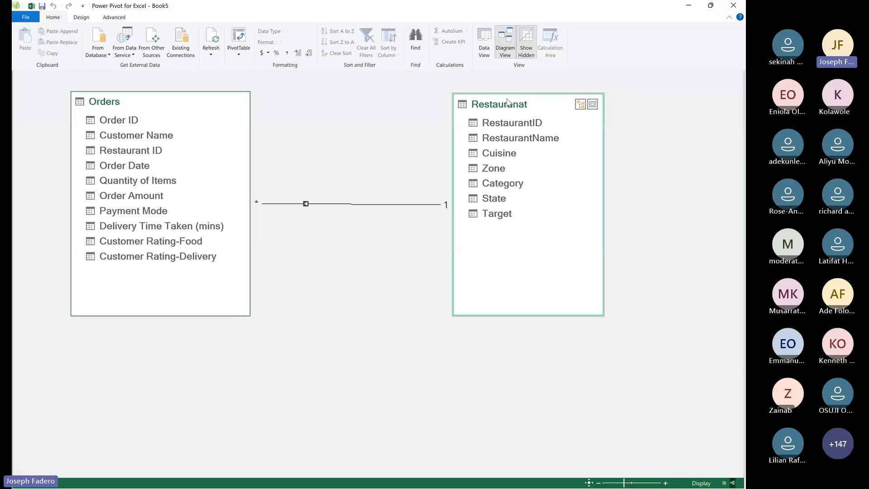
left_click_drag(508, 101, 364, 102)
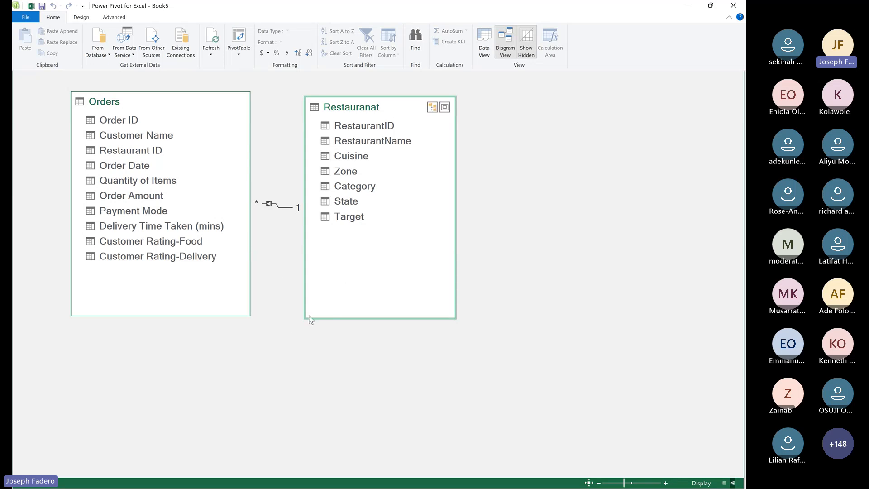
left_click_drag(302, 321, 302, 315)
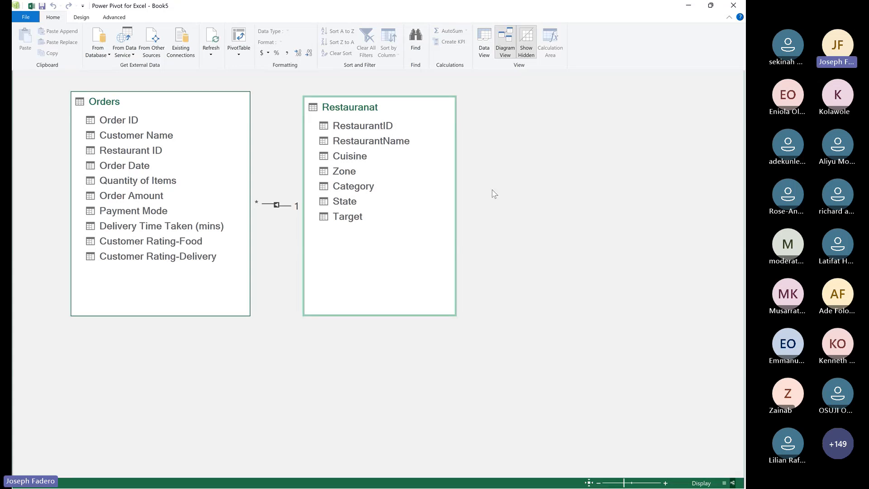
- Add a new date table to the data model
left_click(88, 19)
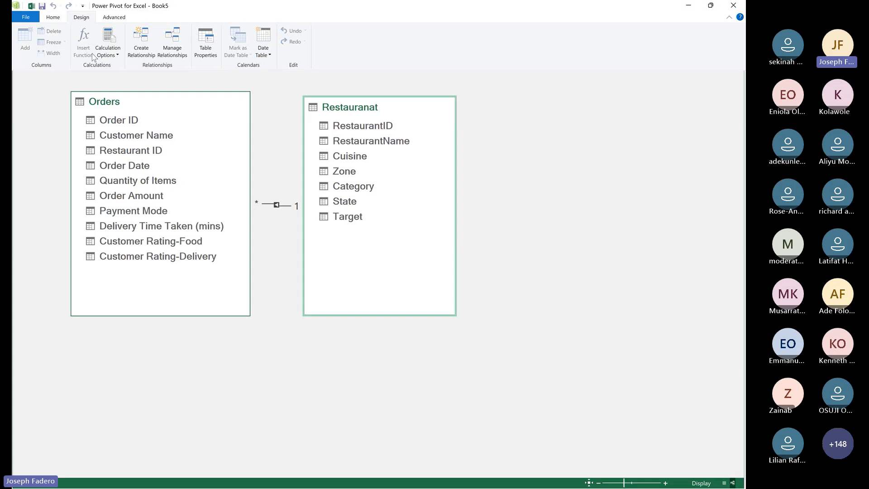
left_click(53, 17)
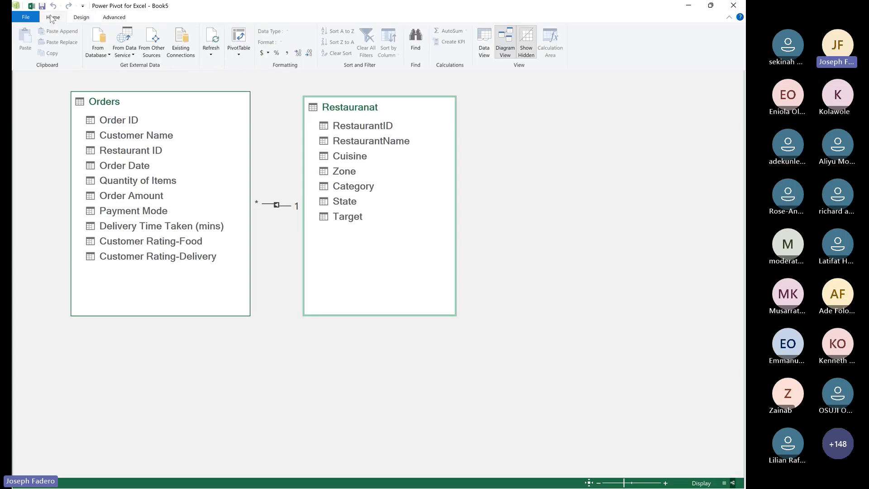
left_click(82, 18)
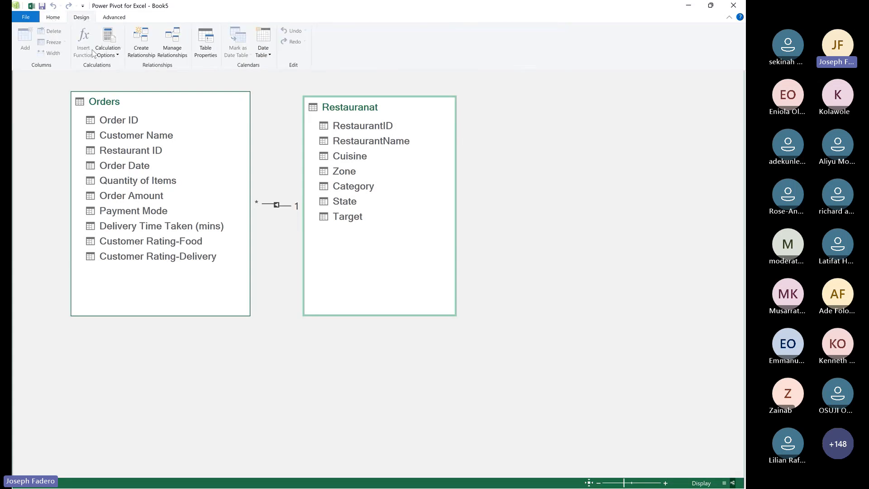
left_click(271, 56)
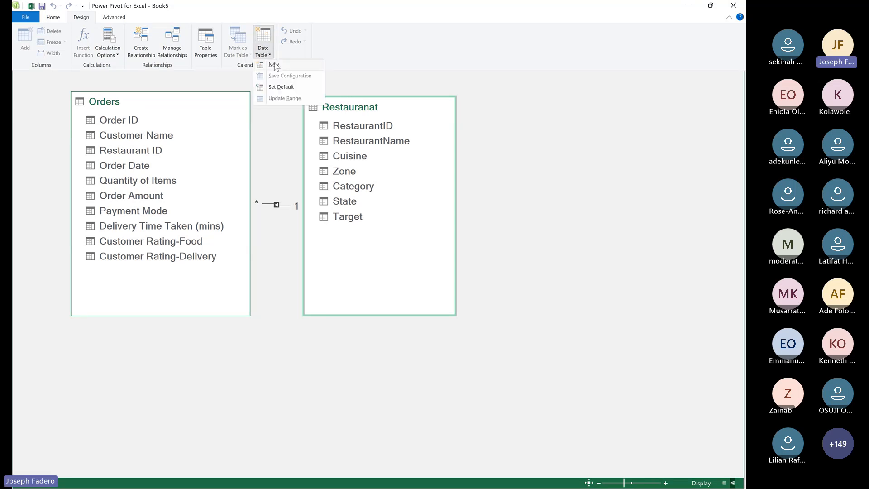
left_click(274, 65)
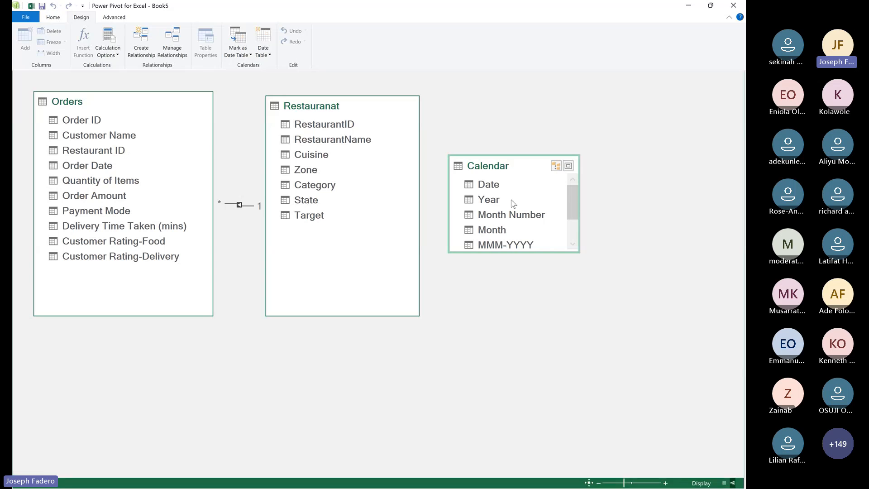
- Rearrange the diagram with Calendar at the upper left, Restauranat at the upper right and Orders below between them
scroll(512, 200, "down", 1)
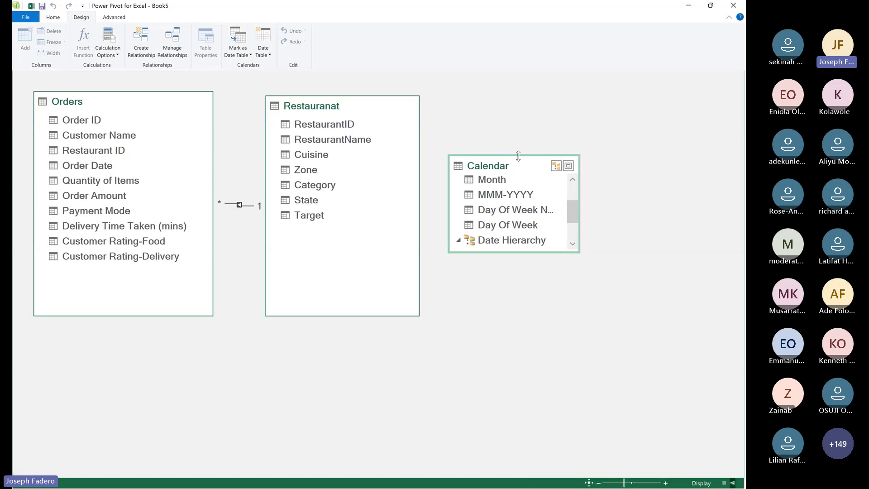
left_click_drag(500, 166, 214, 339)
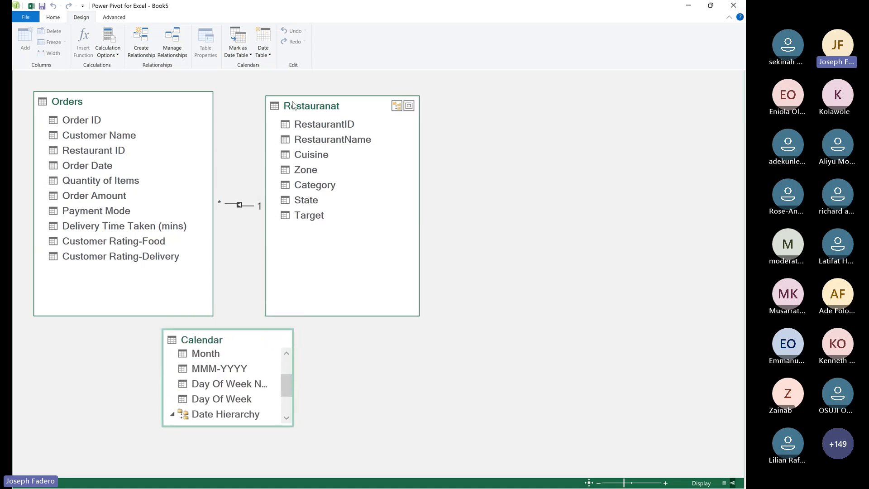
left_click_drag(296, 100, 466, 97)
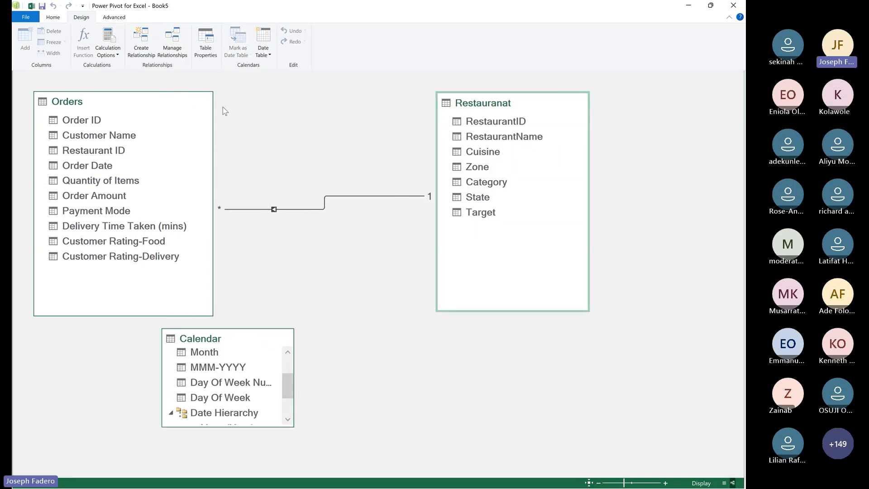
left_click(150, 99)
left_click_drag(149, 98, 441, 357)
left_click_drag(199, 339, 140, 122)
left_click_drag(357, 335, 256, 248)
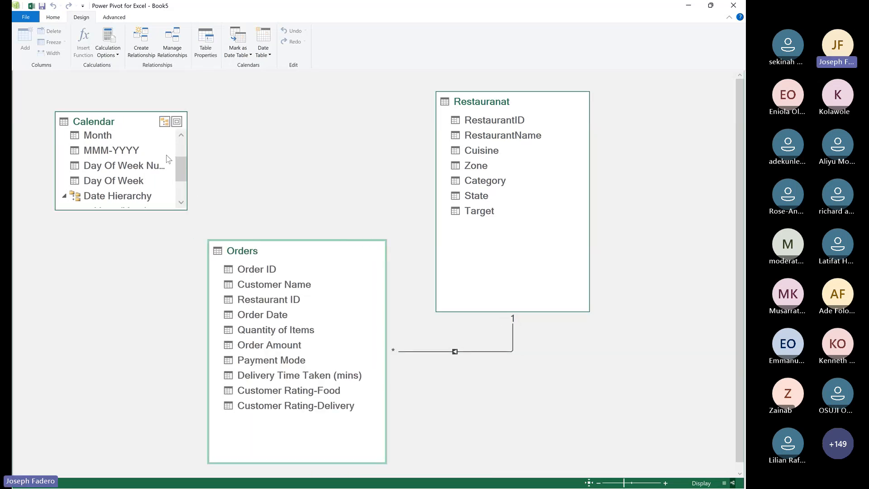
- Create a relationship from the Calendar table's Date field to the Orders table's Order Date, and look through the remaining Calendar fields
left_click_drag(180, 166, 180, 145)
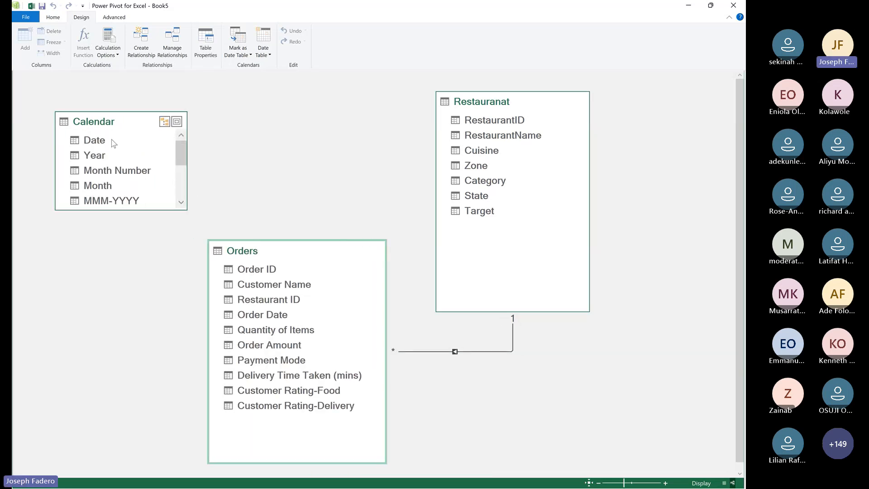
left_click_drag(116, 141, 223, 312)
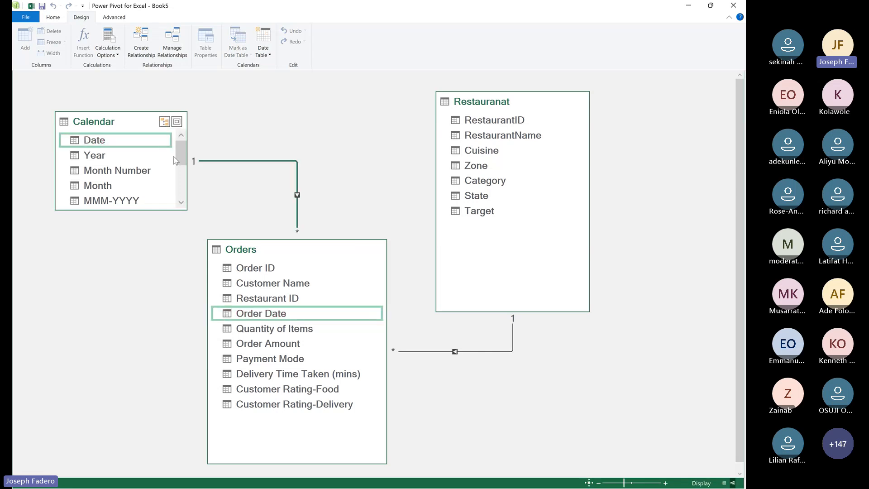
left_click_drag(176, 161, 183, 178)
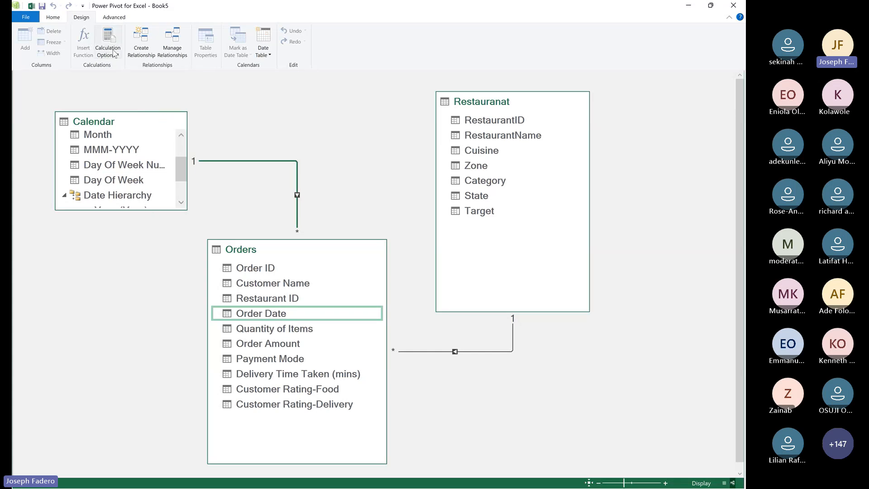
- Return to the Excel workbook and expand the Calendar table's additional fields in the PivotTable field list
left_click(58, 19)
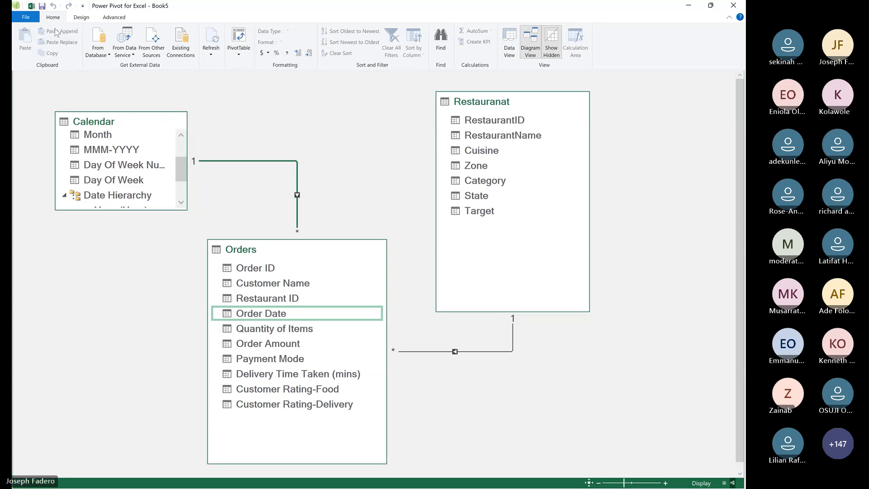
left_click(32, 7)
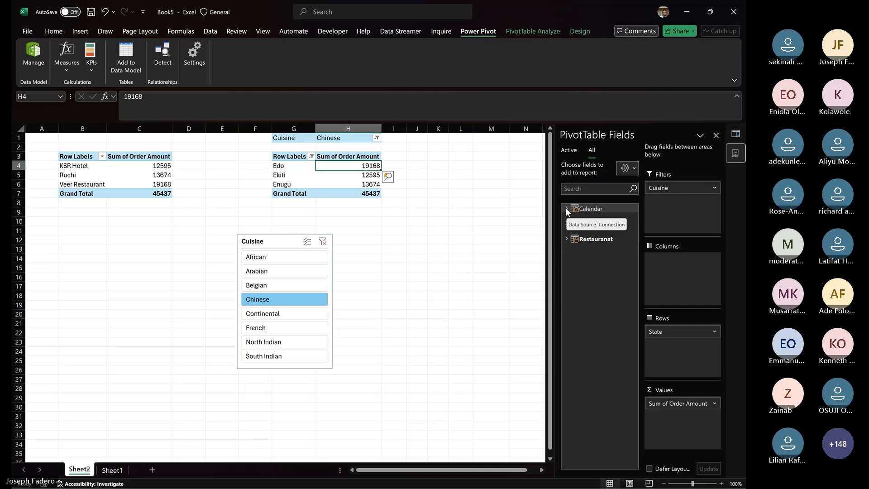
left_click(566, 209)
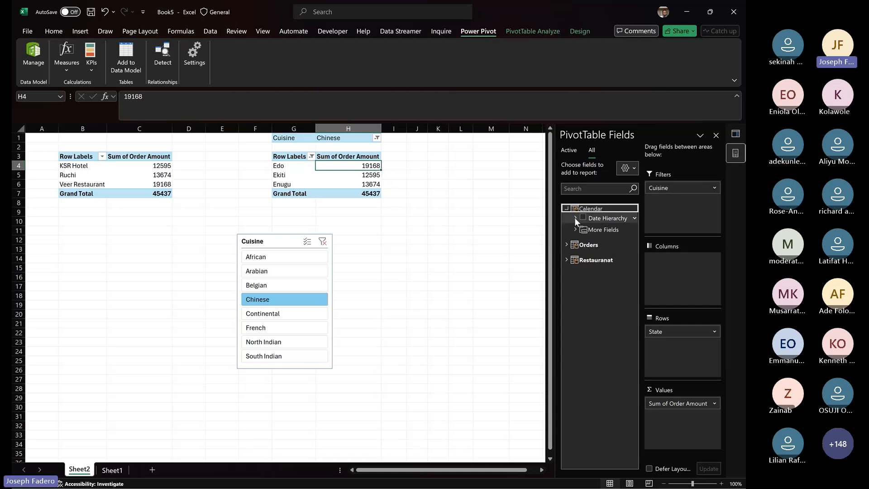
left_click(576, 228)
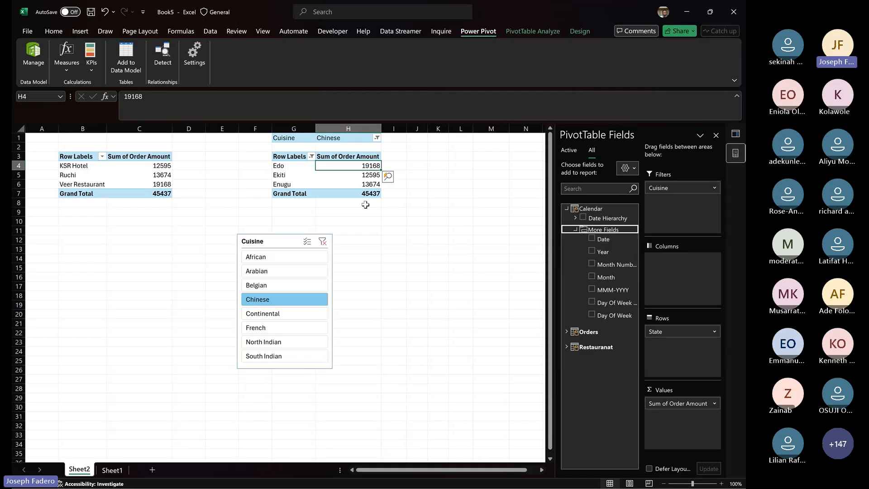
- Insert a Day Of Week slicer from the Calendar table for the state PivotTable and place it beside the Cuisine slicer
left_click(80, 30)
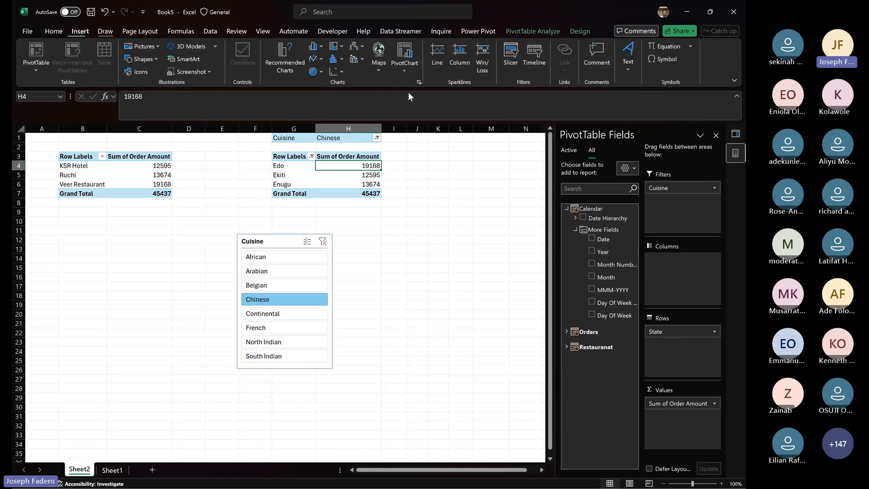
left_click(523, 26)
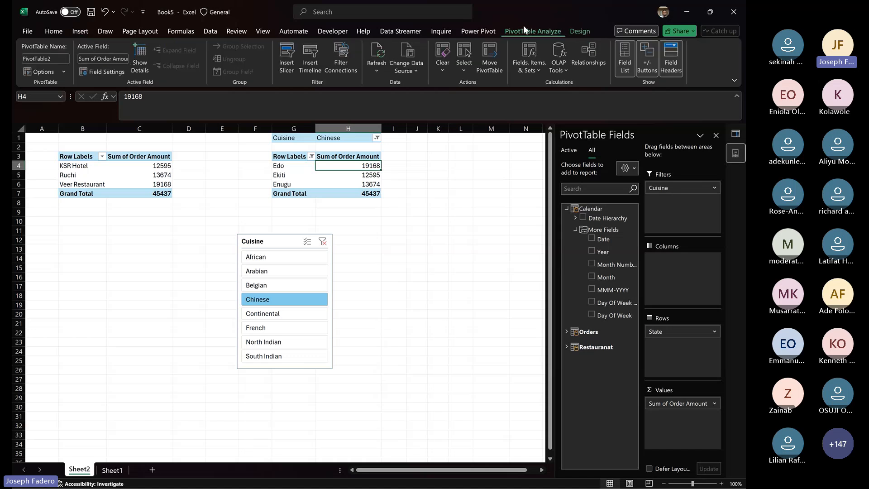
left_click(286, 53)
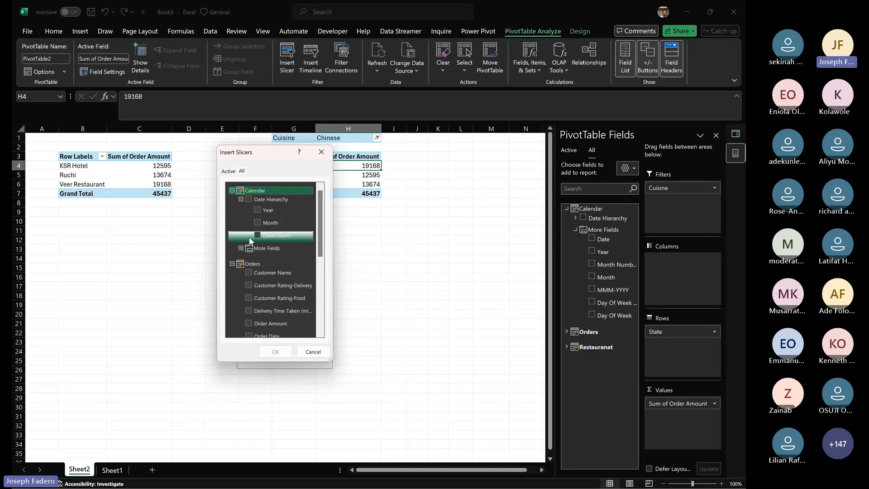
left_click(242, 248)
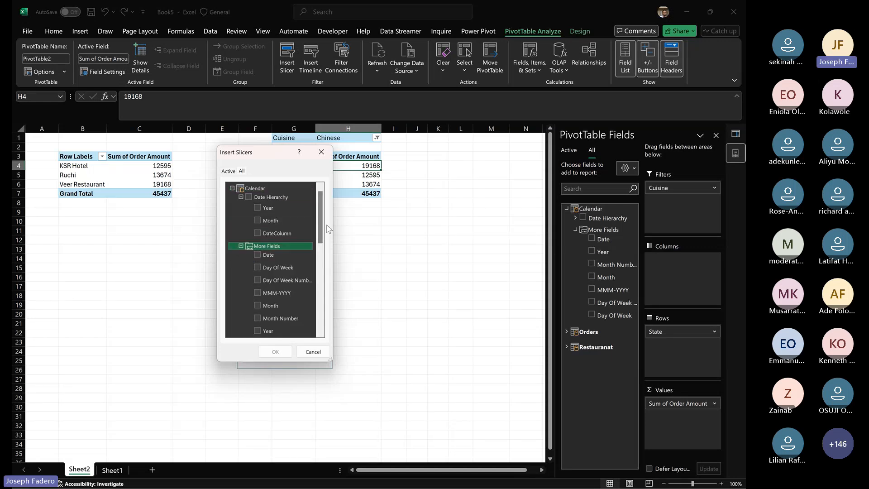
scroll(319, 231, "down", 1)
scroll(290, 244, "down", 1)
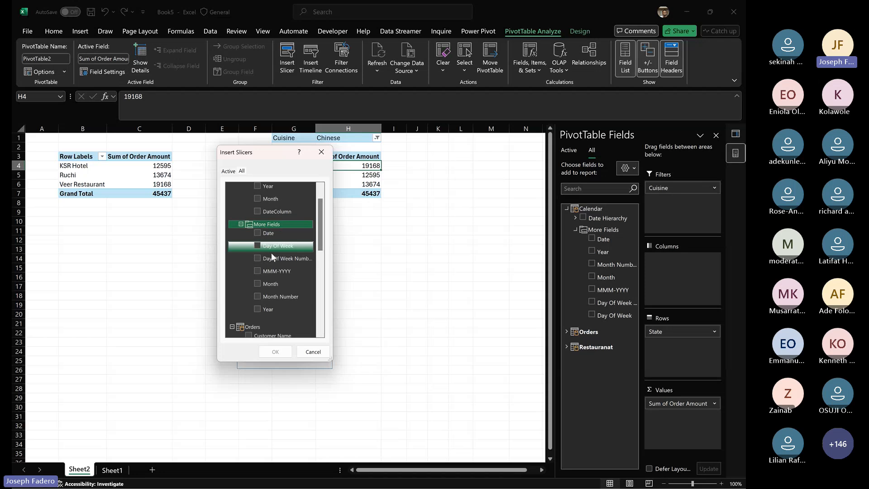
left_click(258, 247)
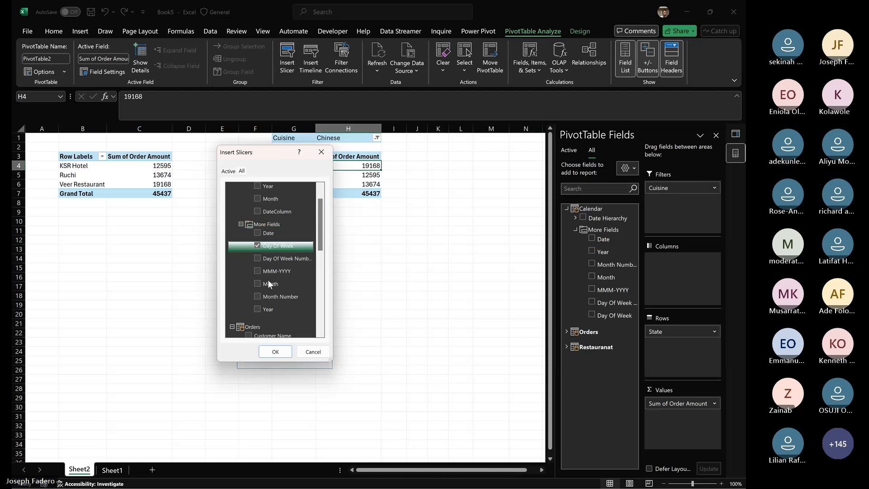
left_click(282, 356)
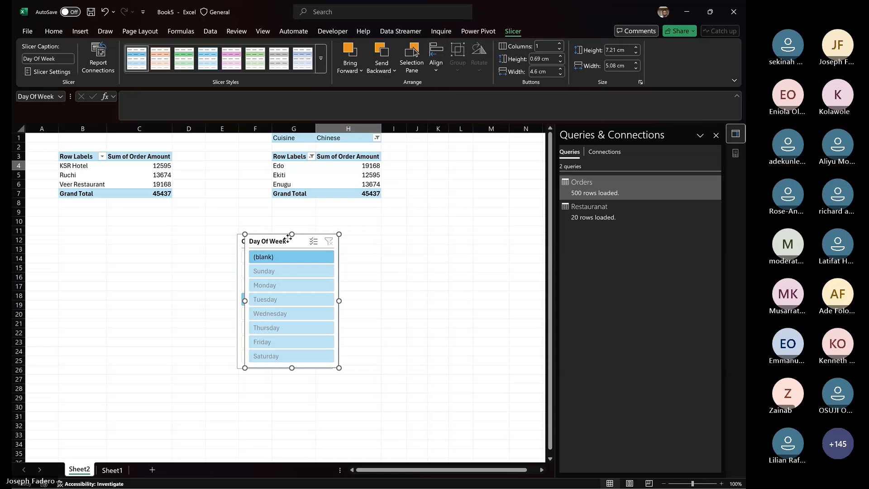
left_click_drag(282, 239, 170, 228)
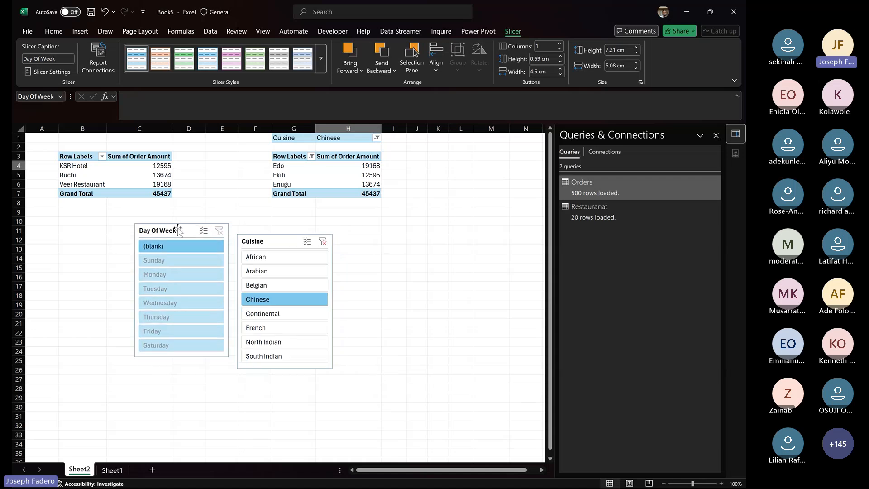
- Filter the state PivotTable to Sunday and clear the filters of both the Cuisine and Day Of Week slicers
left_click(183, 257)
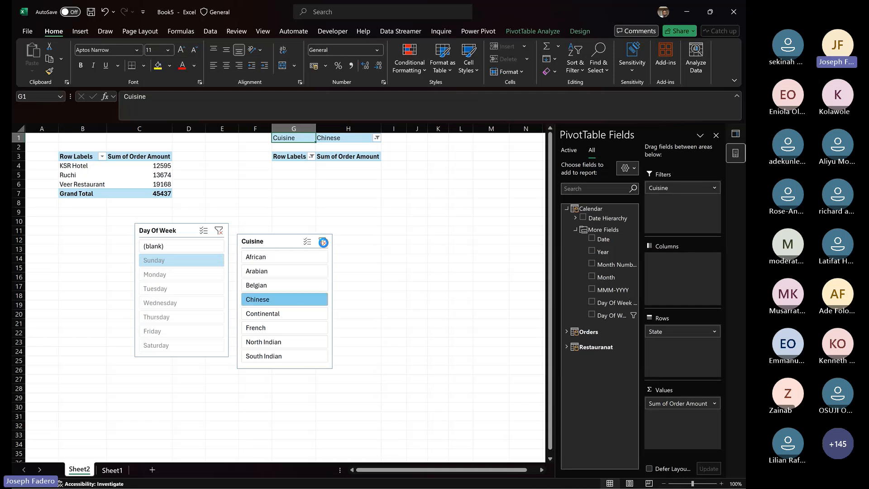
left_click(323, 242)
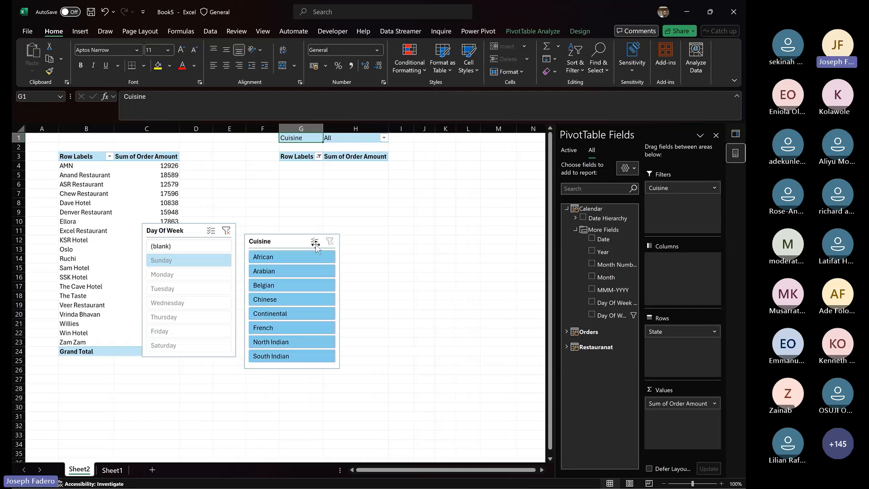
left_click(225, 233)
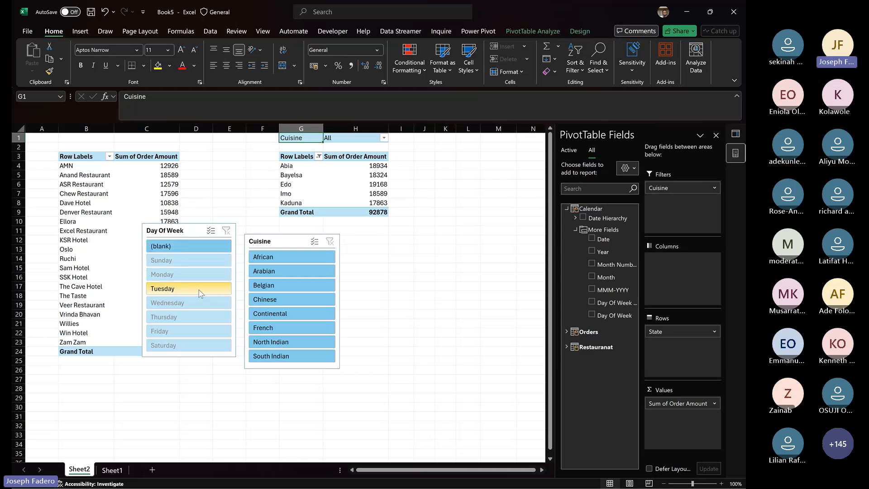
- Try filtering the state PivotTable to Wednesday and clear the Day Of Week slicer's filter
left_click(196, 303)
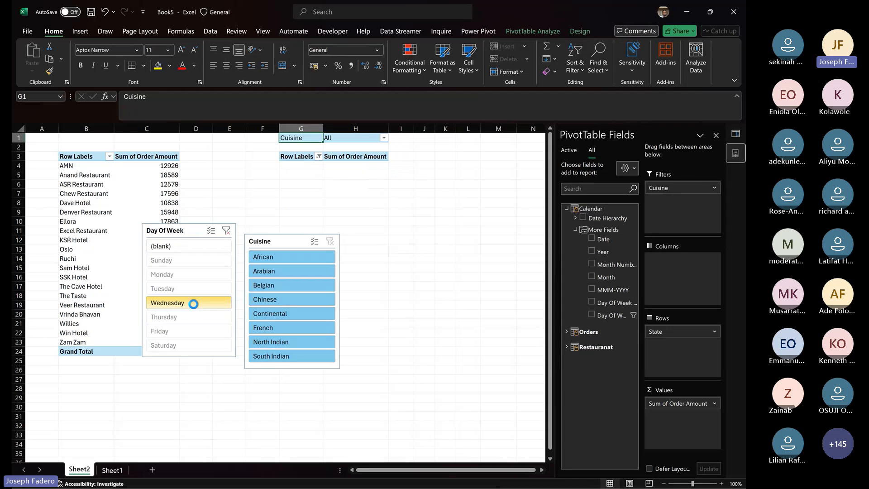
left_click(464, 254)
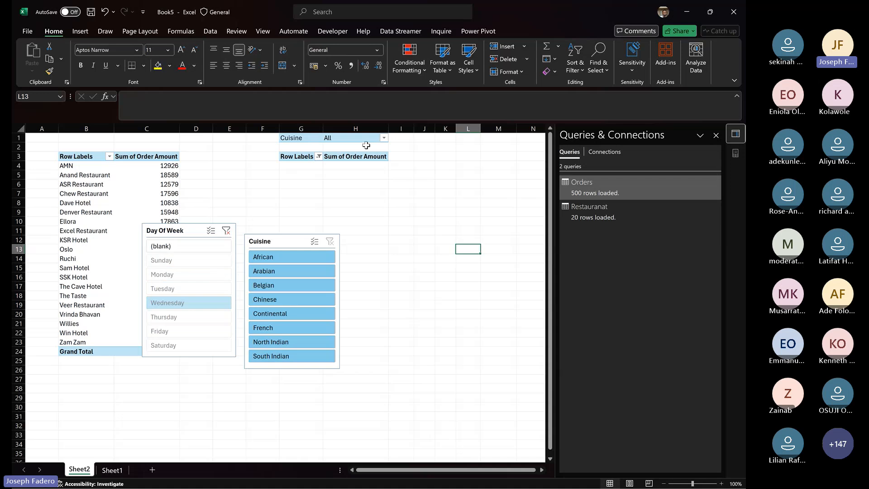
left_click(226, 231)
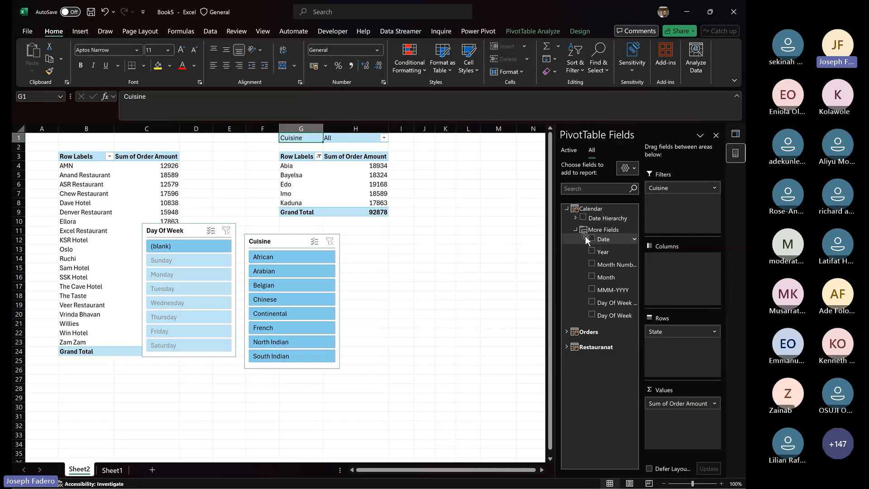
- Move the Day Of Week slicer off the restaurant PivotTable and delete it
left_click(601, 240)
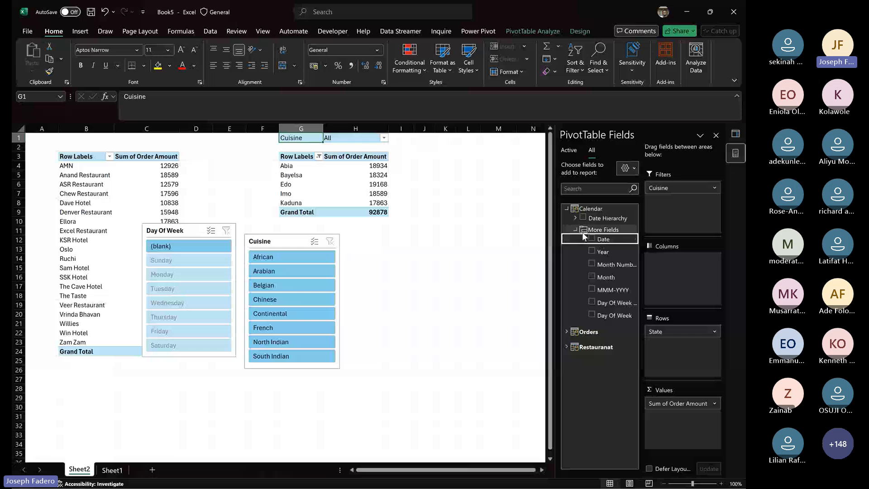
left_click(591, 277)
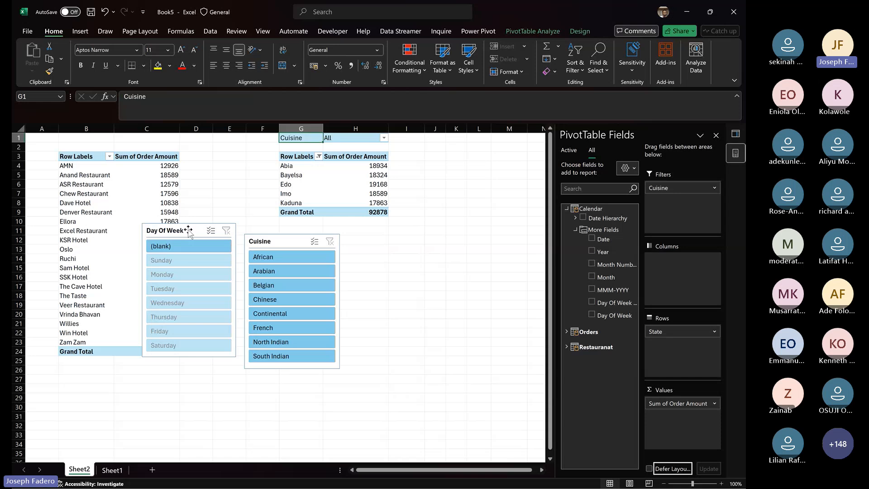
left_click_drag(188, 231, 394, 244)
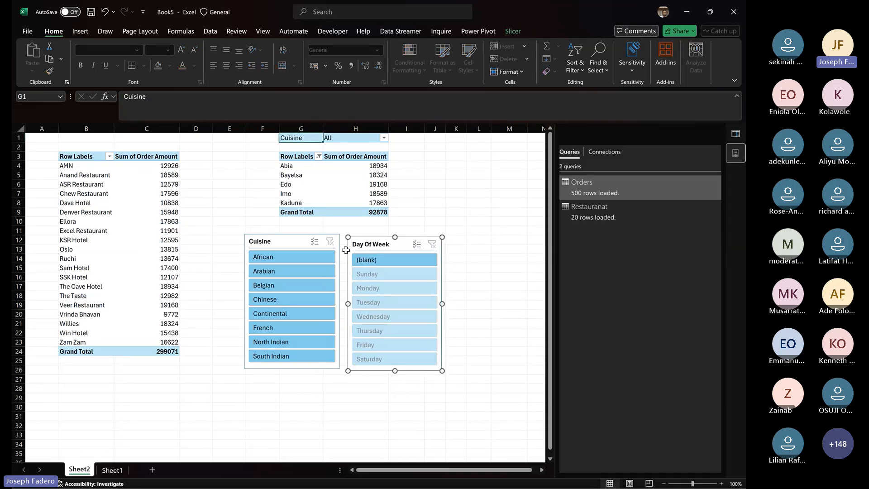
key("Delete")
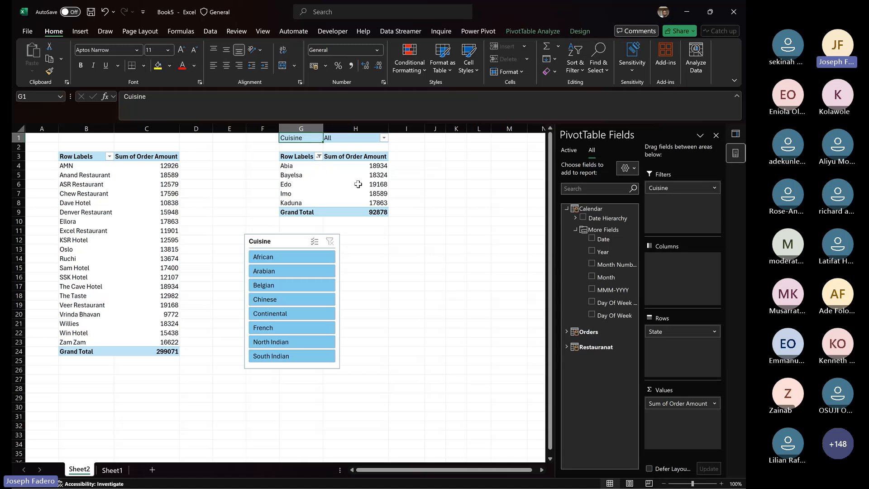
- Examine the Orders query's refresh settings in its query properties and close them
left_click(347, 175)
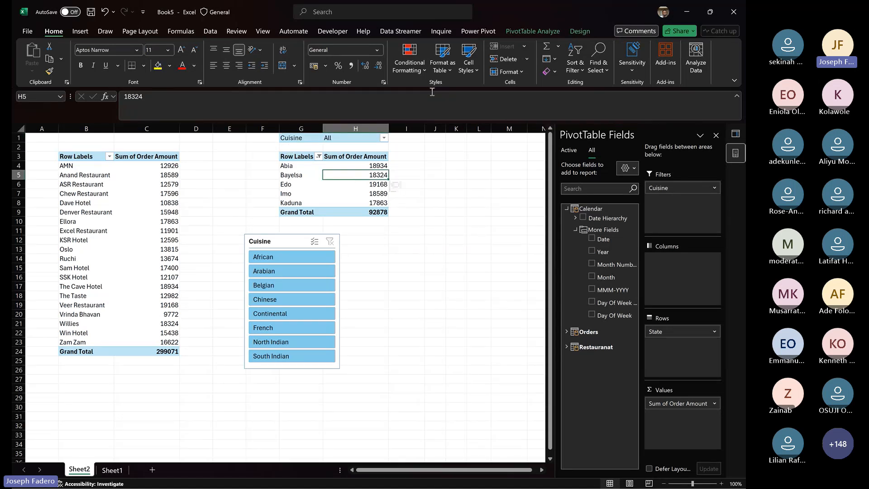
left_click(541, 31)
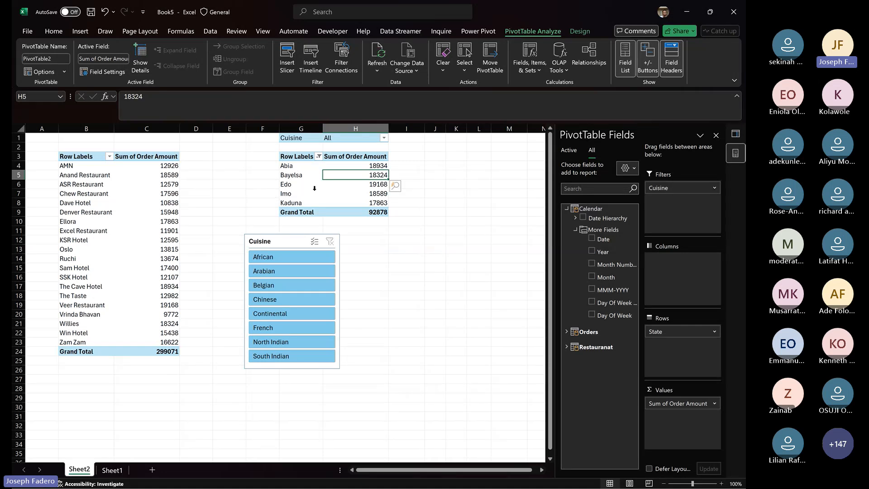
right_click(347, 175)
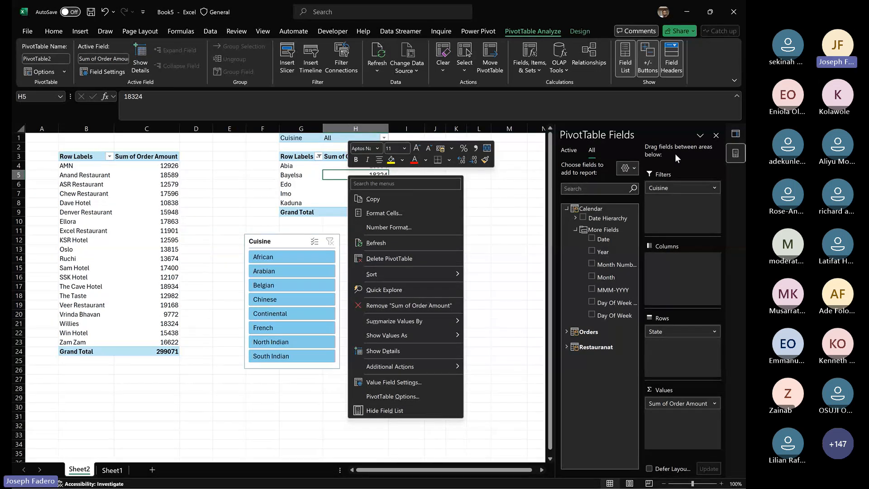
left_click(735, 134)
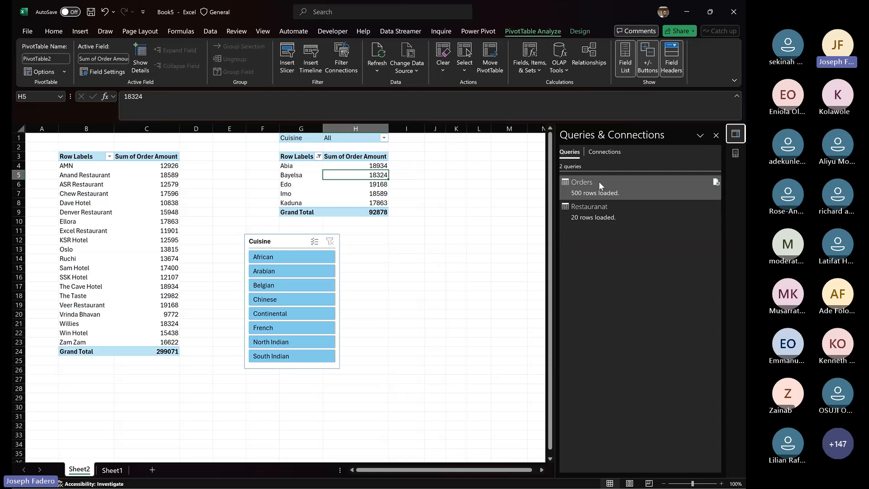
mouse_move(599, 181)
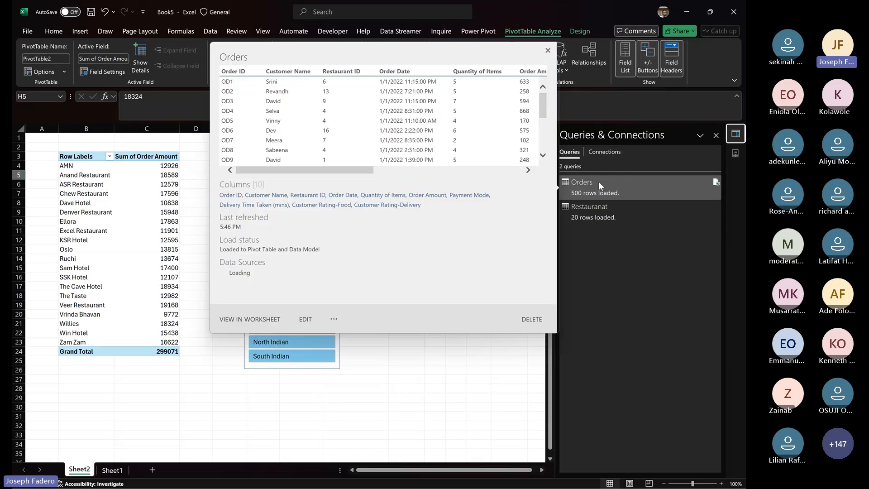
left_click(334, 319)
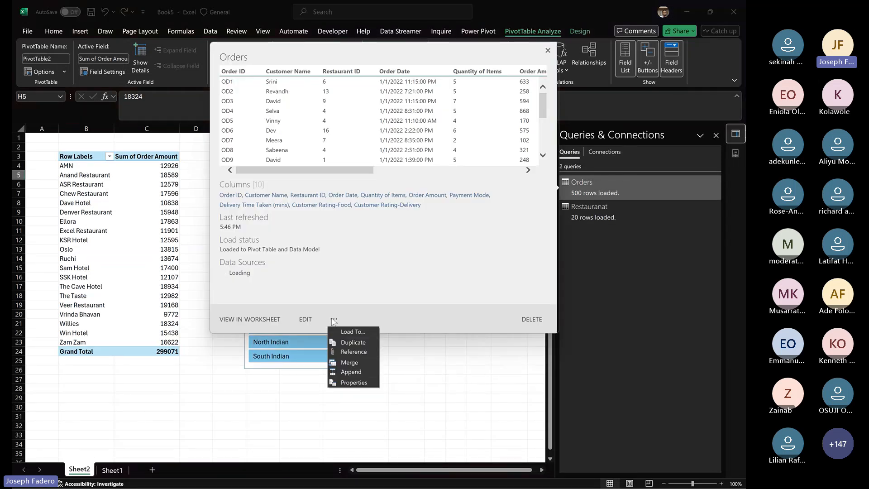
left_click(356, 384)
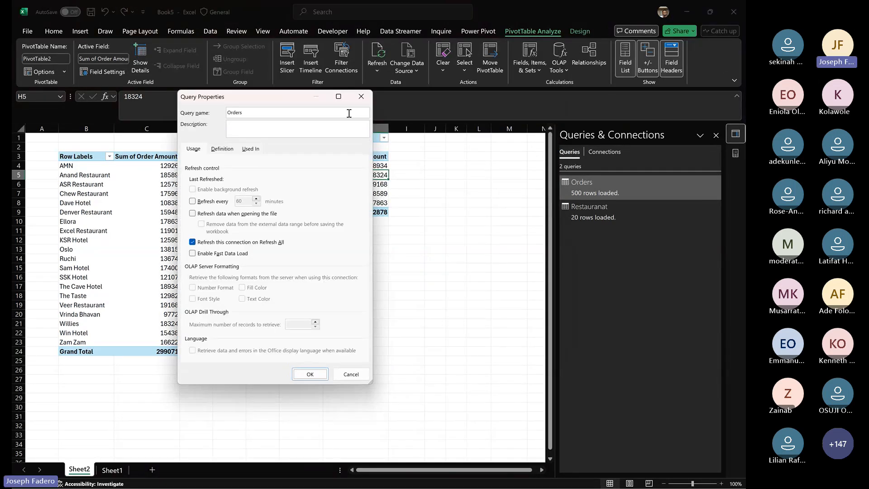
left_click(361, 97)
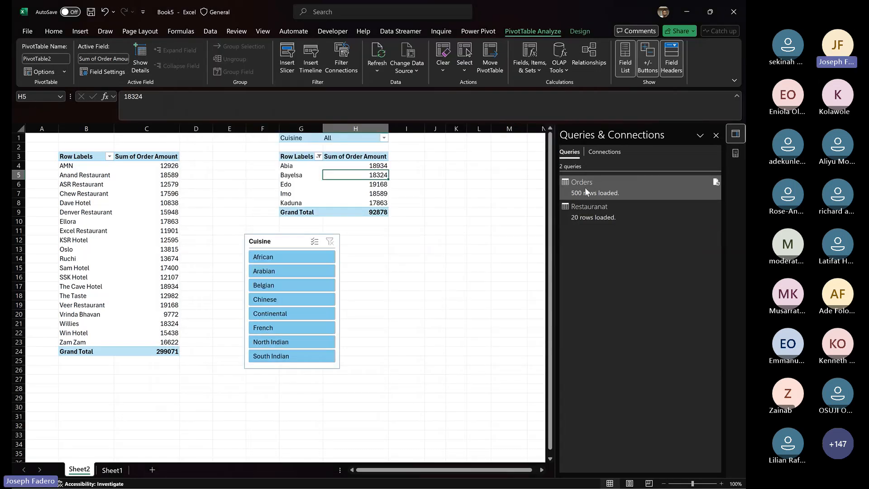
- Try the timed refresh and refresh-on-opening options in the Orders query's properties and cancel the changes
mouse_move(585, 188)
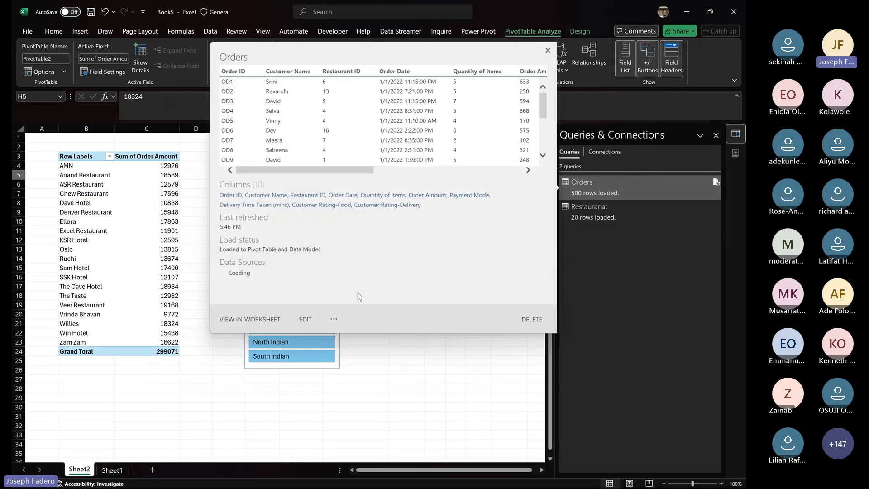
left_click(334, 320)
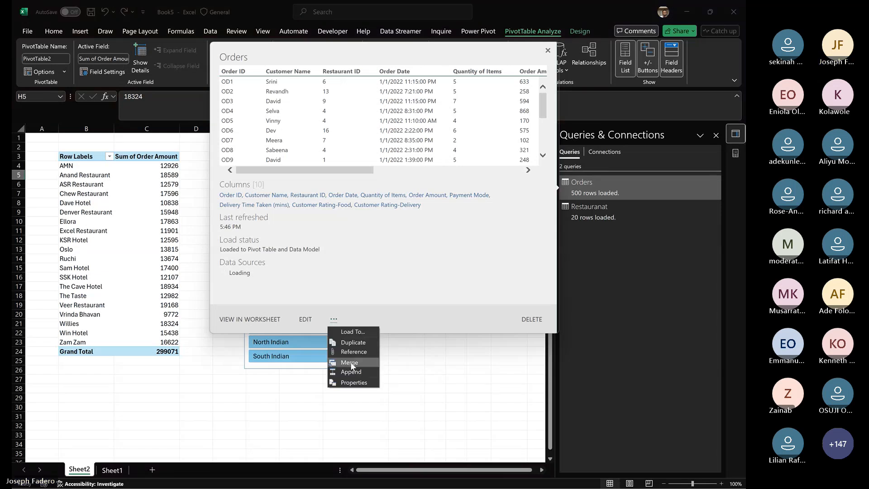
left_click(361, 384)
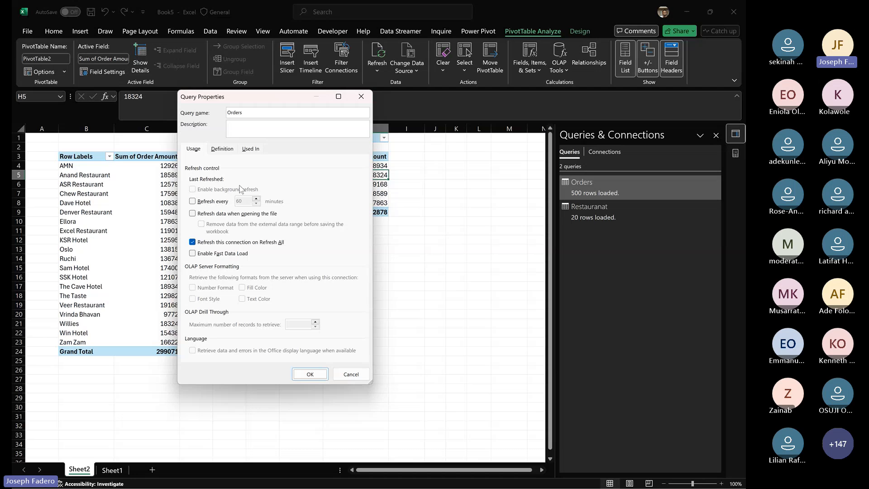
left_click(192, 202)
double_click(243, 201)
left_click(192, 201)
left_click(193, 214)
left_click(192, 213)
left_click(193, 201)
left_click(352, 373)
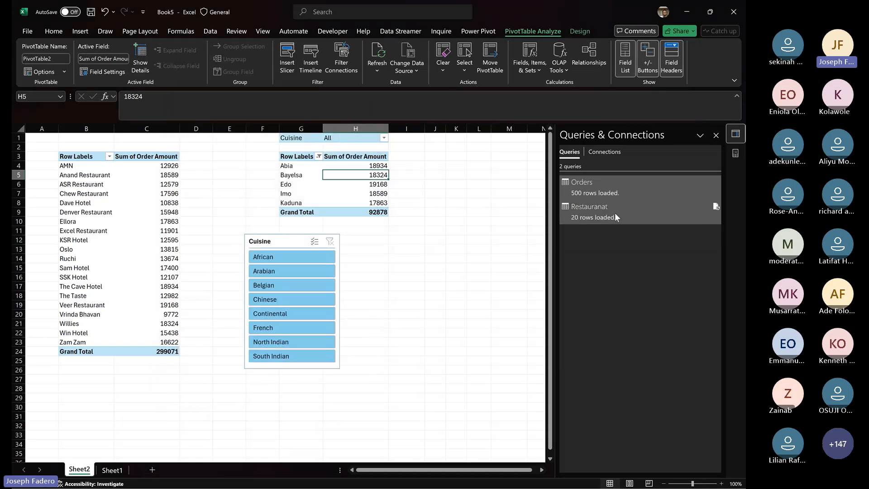
mouse_move(615, 213)
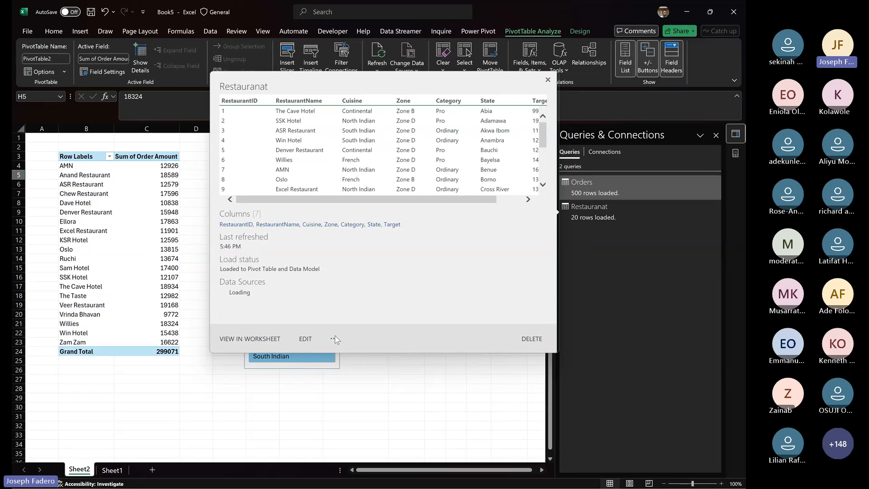
left_click(338, 397)
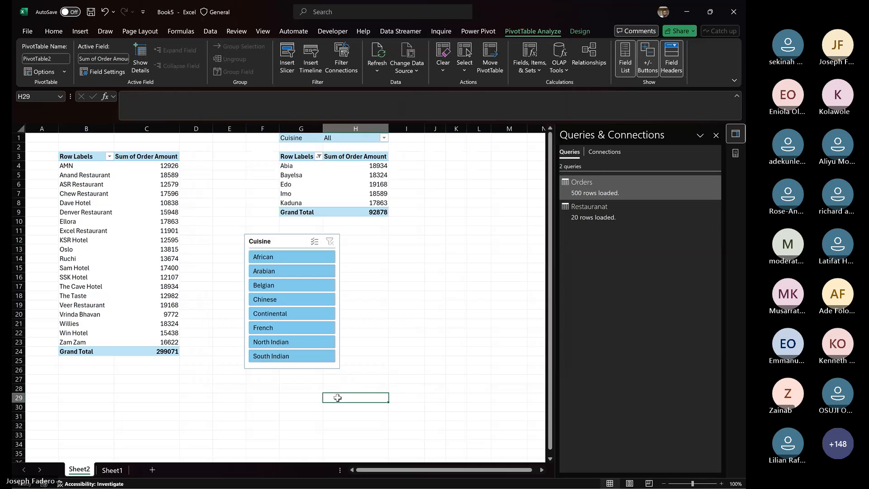
left_click(339, 182)
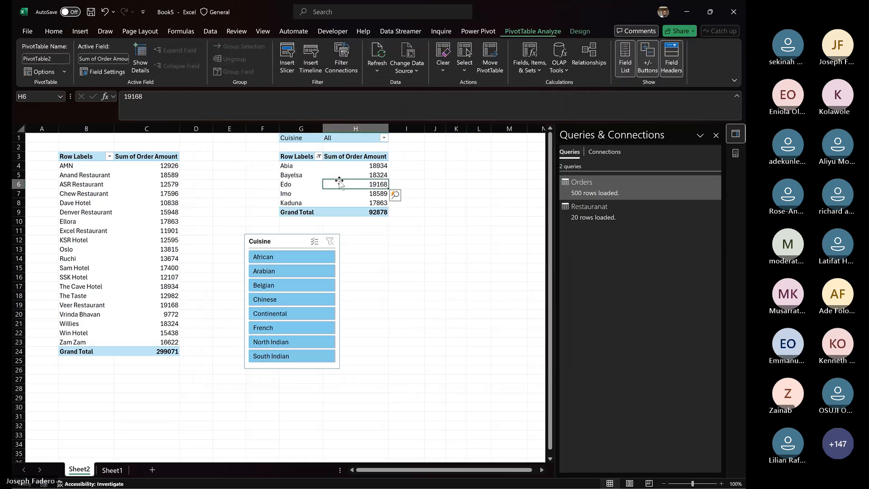
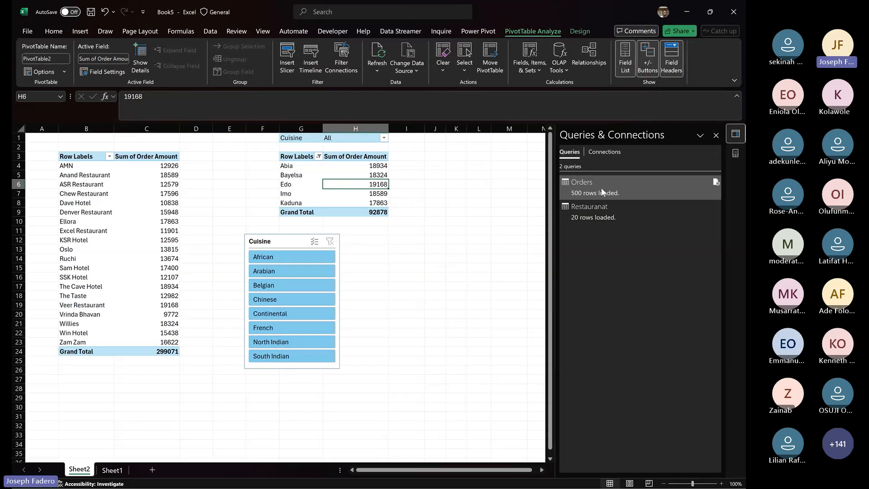
- Open the Orders query for editing in Power Query Editor
mouse_move(601, 187)
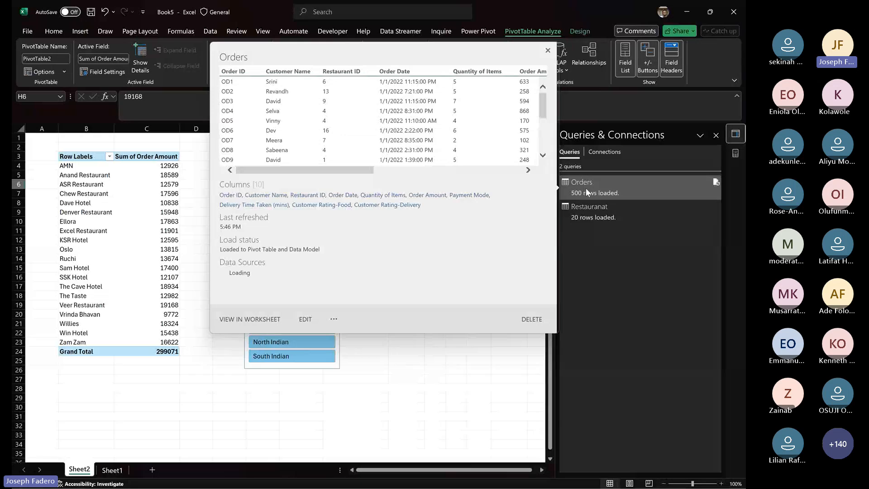
left_click(306, 320)
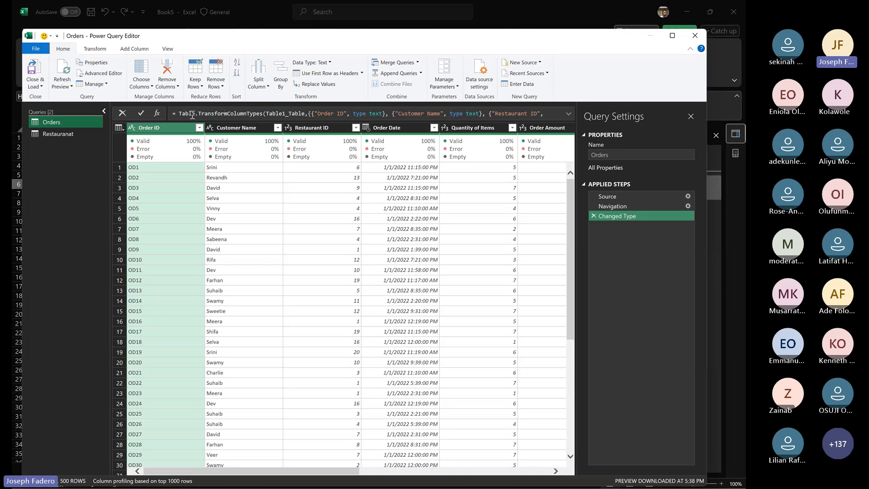
- Try filtering the Customer Name column to the first two listed customers, and delete the resulting Filtered Rows step
left_click(231, 129)
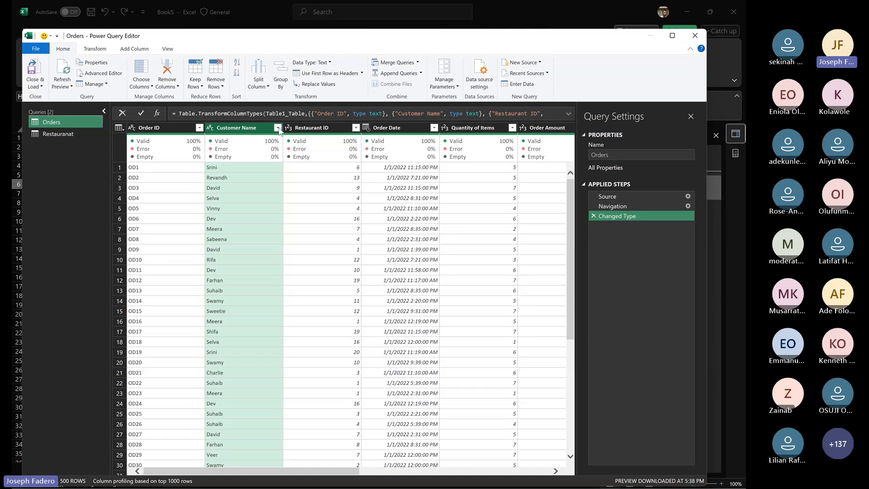
left_click(278, 129)
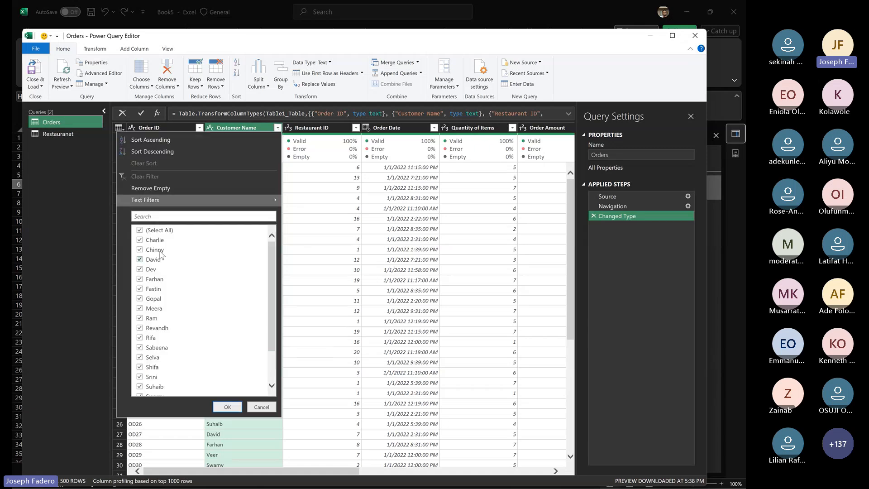
left_click(140, 231)
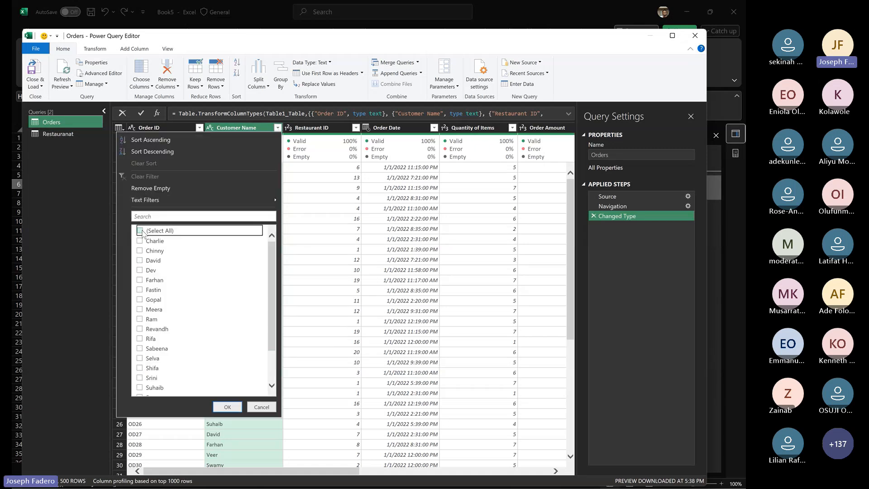
left_click(141, 241)
left_click(140, 250)
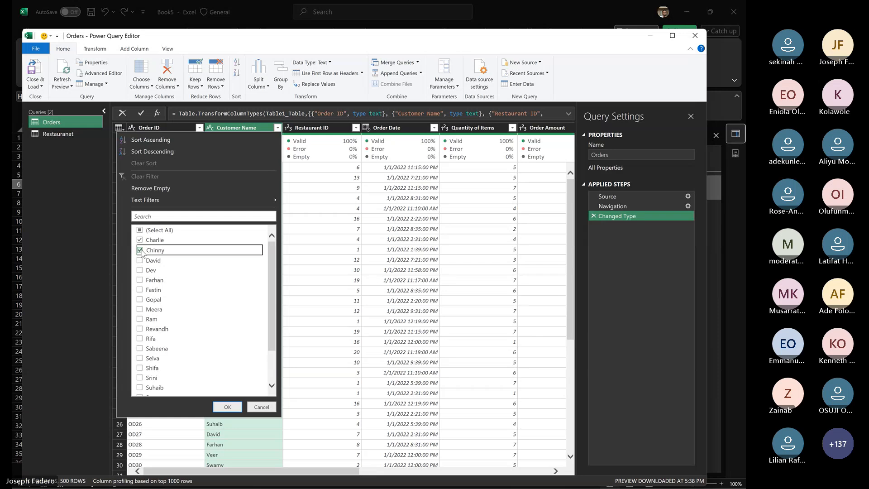
left_click(232, 408)
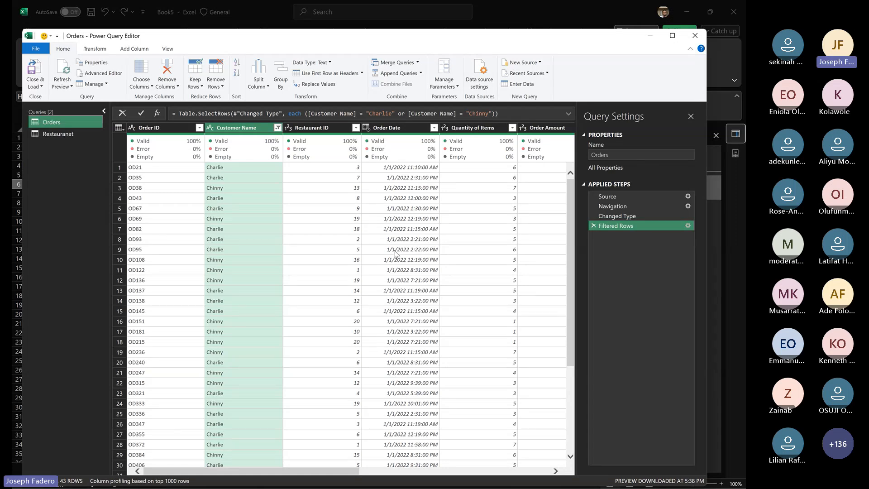
key("ctrl")
key("ctrl")
key("ctrl")
left_click(594, 225)
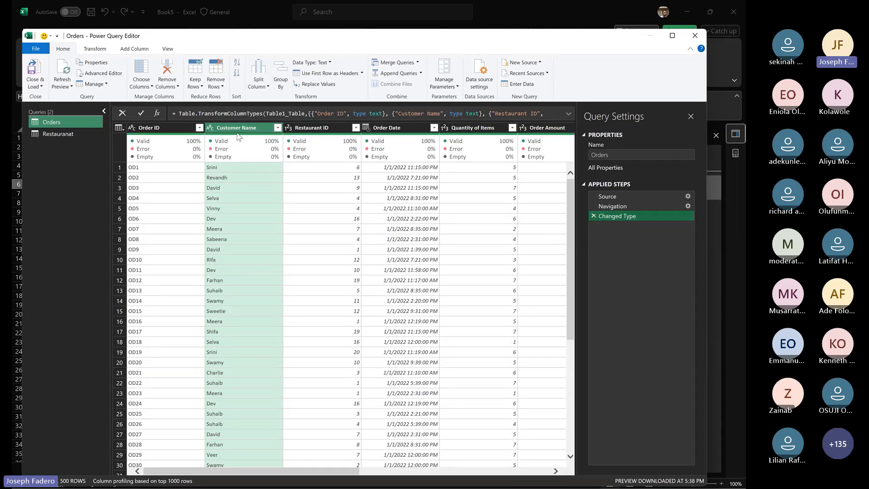
mouse_move(261, 141)
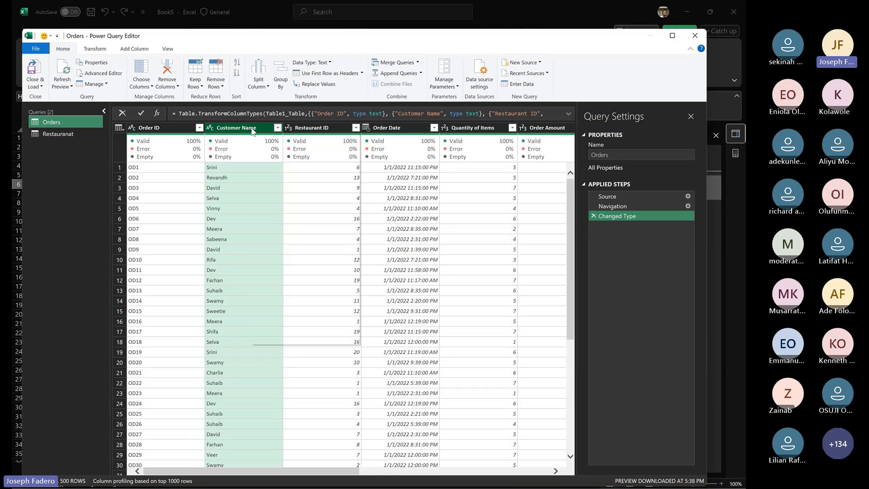
right_click(252, 132)
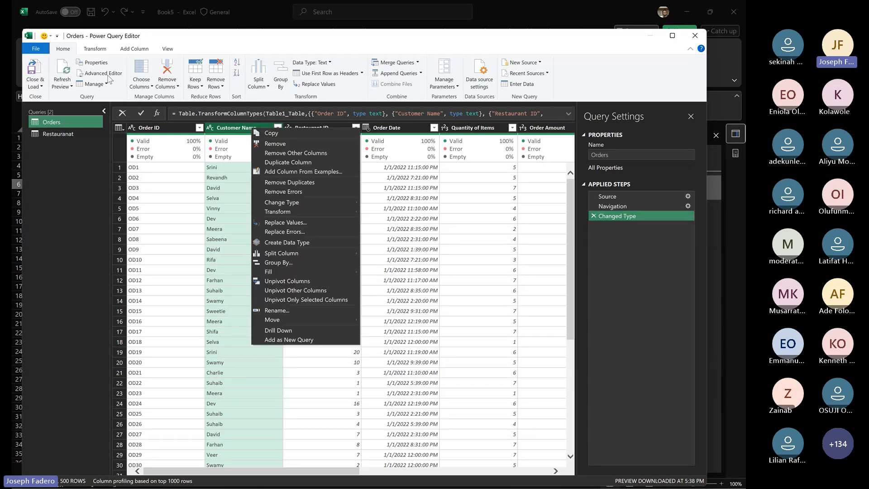
left_click(219, 143)
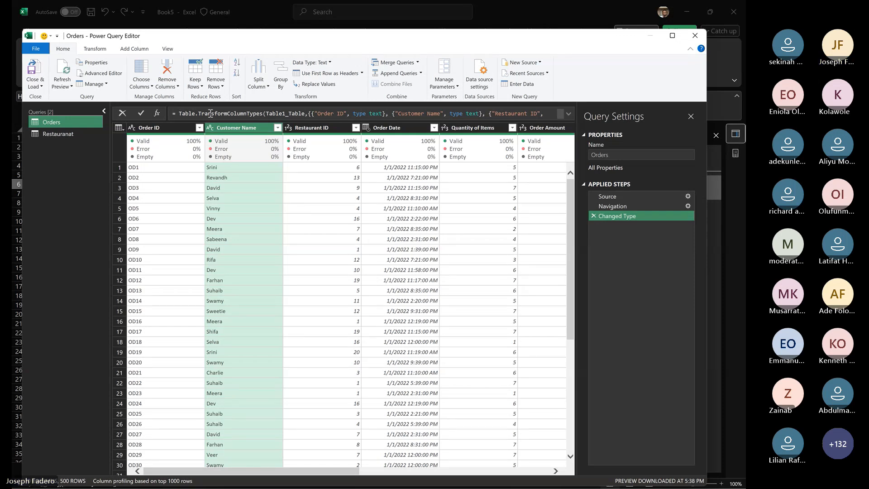
- Filter the Orders query's Customer Name column to only the first two customers in the list
left_click(278, 128)
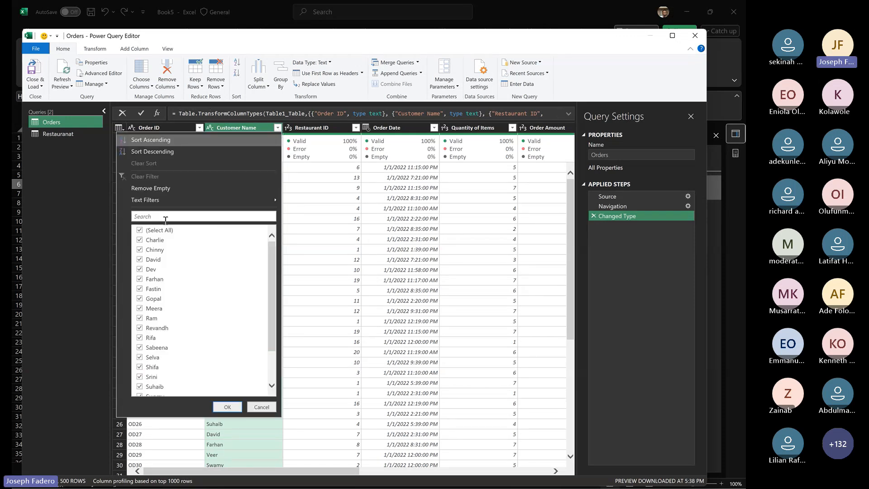
left_click(140, 231)
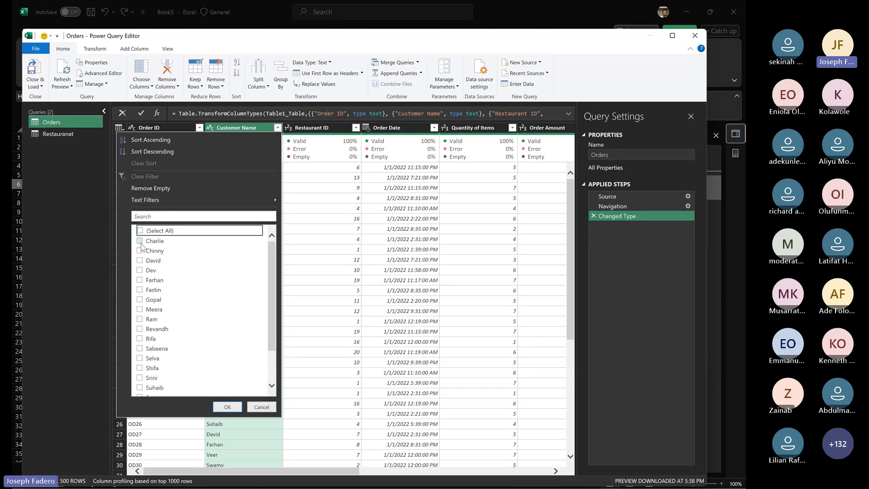
left_click(141, 241)
left_click(140, 250)
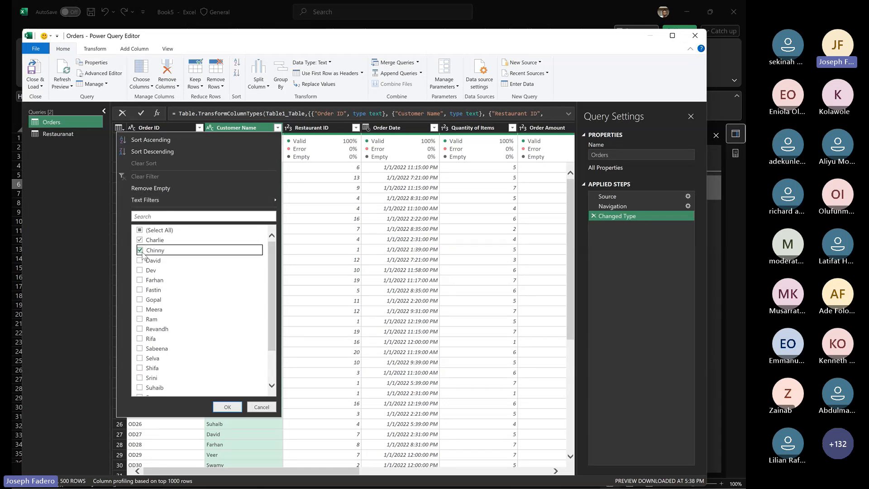
left_click(228, 407)
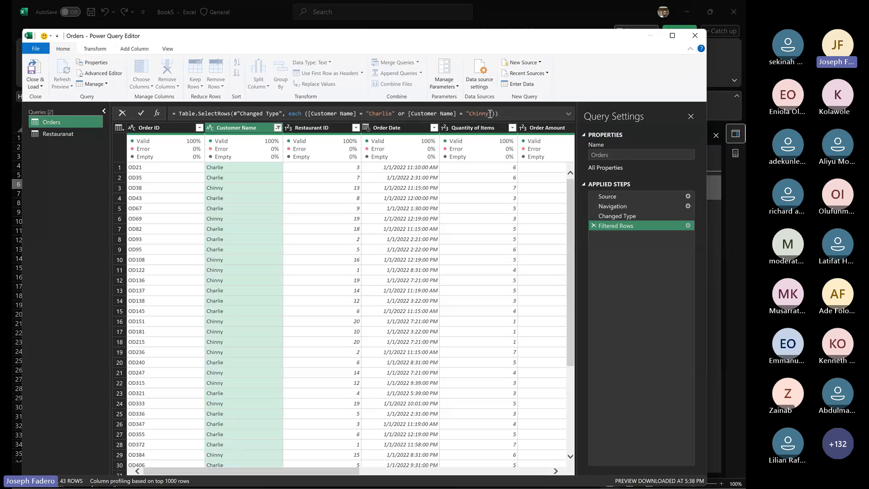
- Replace the second customer in the Filtered Rows formula with the third customer from the filter list
double_click(490, 113)
left_click_drag(491, 114, 472, 113)
key("BackSpace")
type("David")
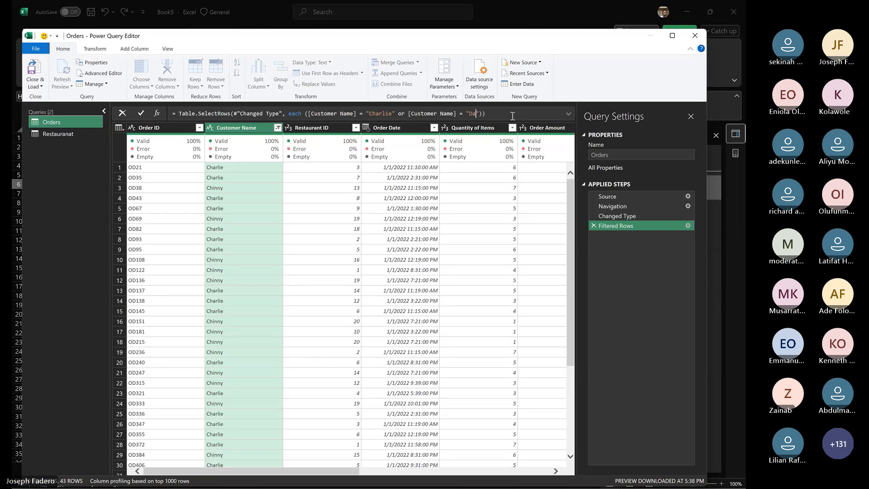
key("Return")
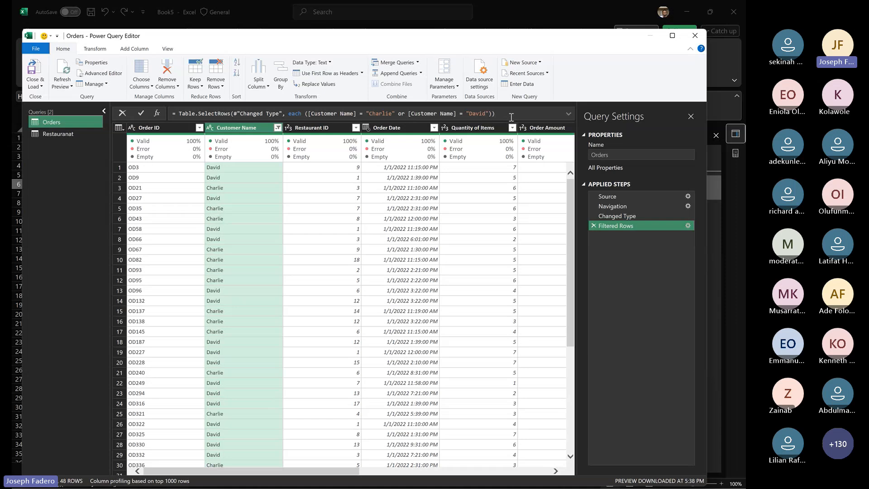
- Change the Customer Name filter back by deselecting the third customer and selecting the second one
left_click(277, 128)
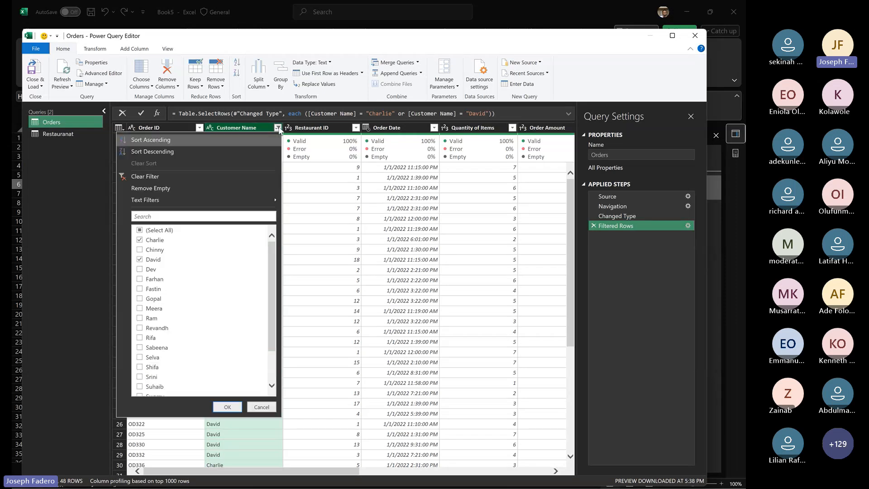
left_click(140, 260)
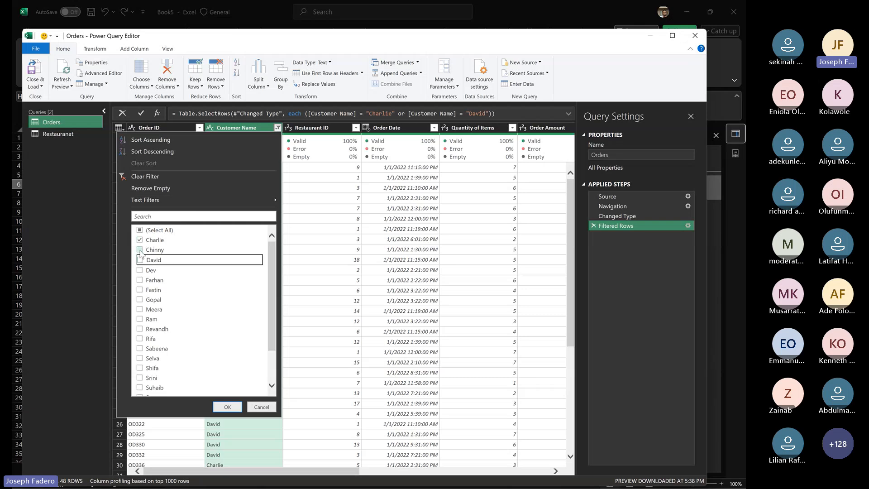
left_click(140, 250)
left_click(227, 407)
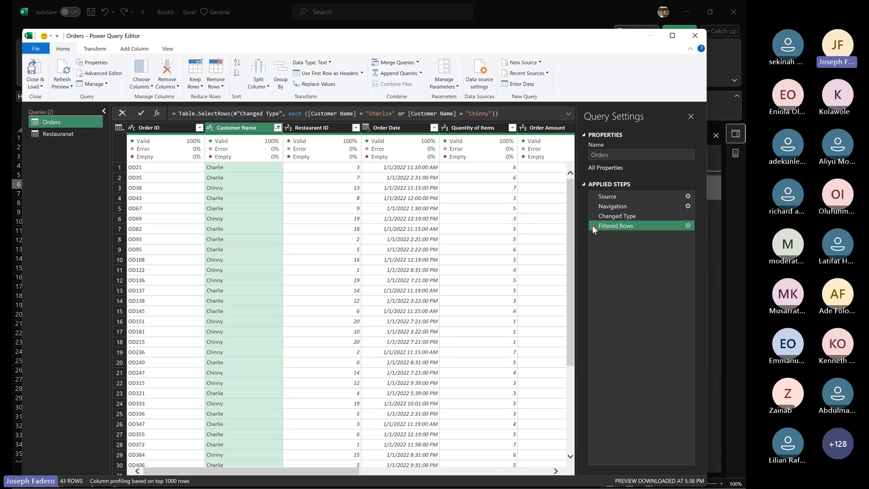
- Examine the Orders query's M code in the Advanced Editor and close it without changes
left_click(172, 53)
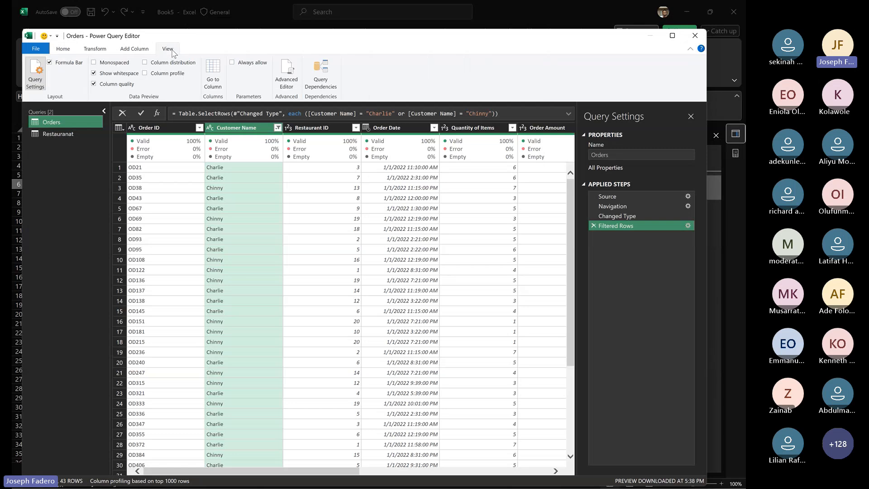
left_click(289, 86)
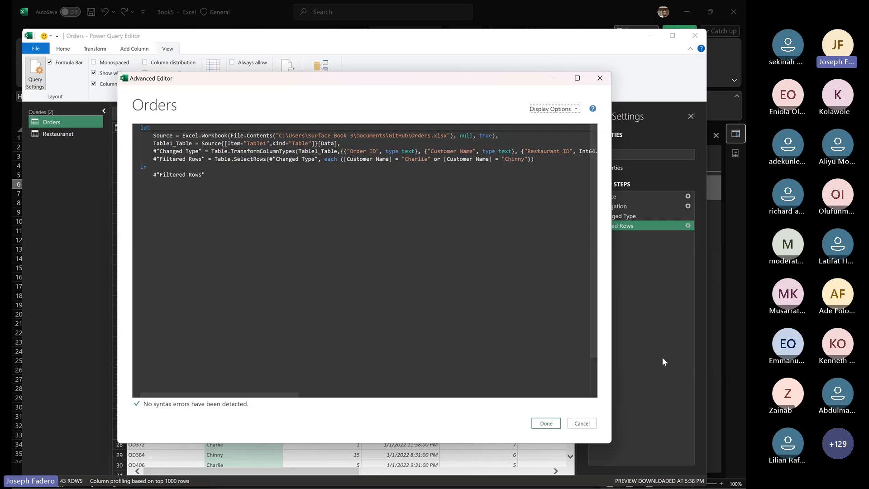
left_click(582, 423)
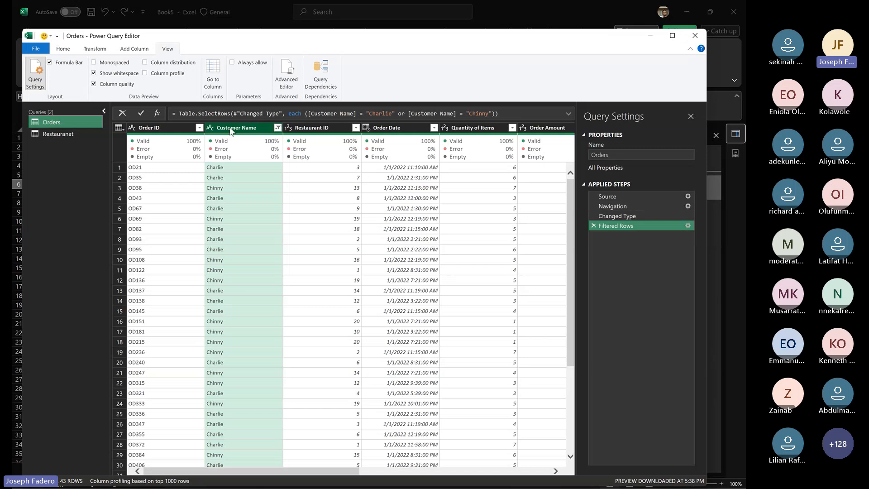
- Rename the Customer Name column to Customer
double_click(255, 125)
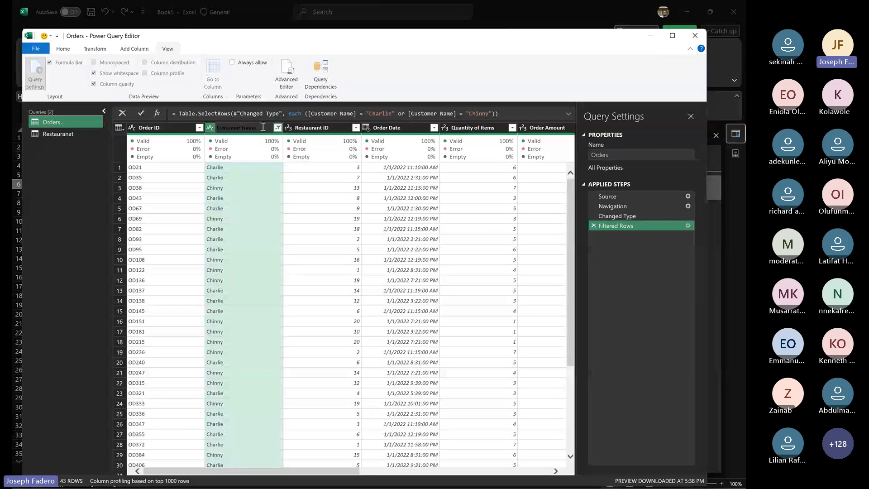
key("BackSpace")
key("BackSpace")
key("BackSpace")
key("BackSpace")
key("BackSpace")
key("Return")
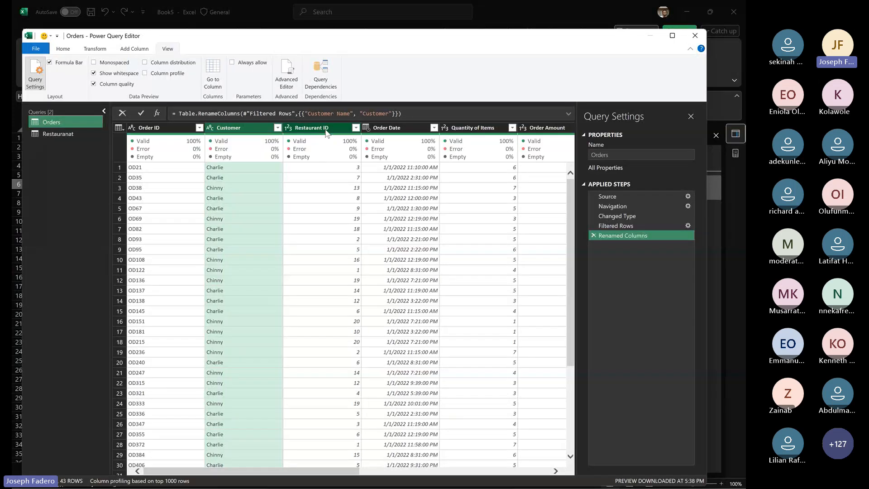
- Change the Order Date column's data type to Date
left_click(476, 129)
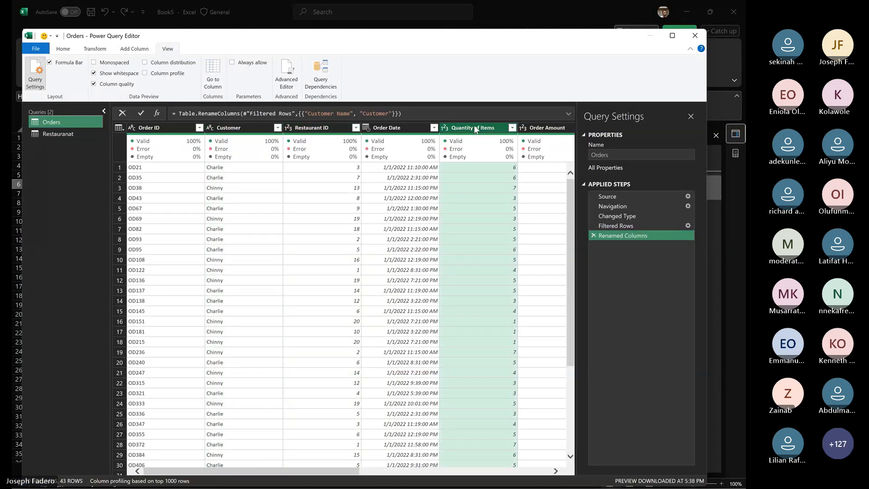
left_click(386, 130, "ctrl")
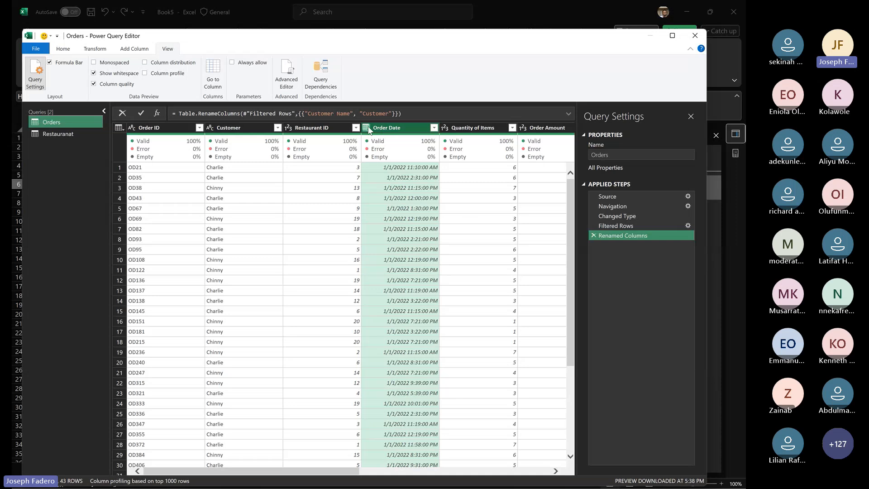
left_click(369, 131)
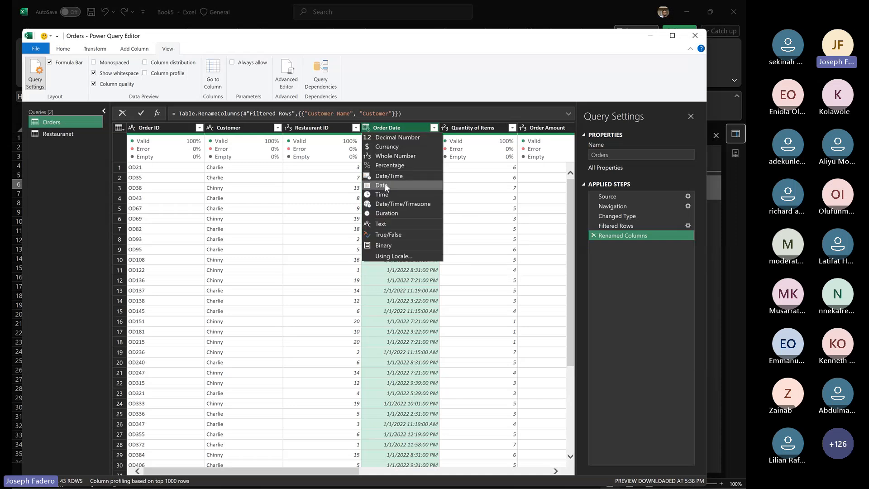
left_click(385, 183)
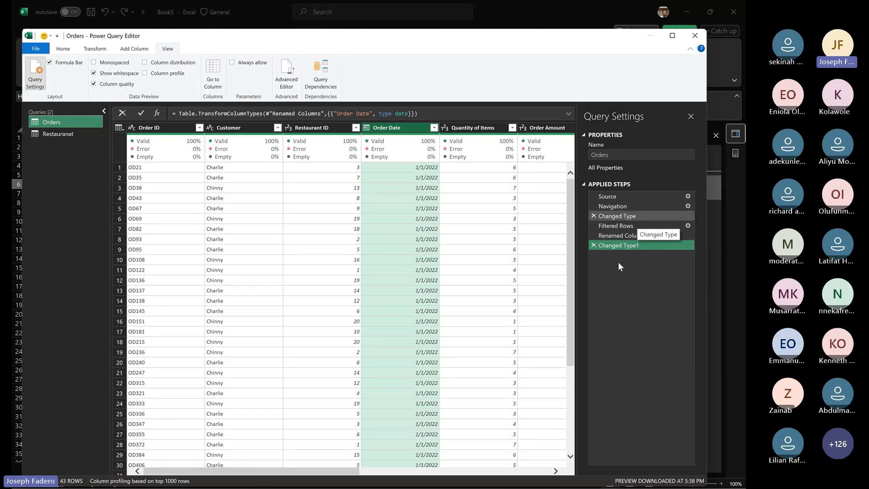
- Delete the Filtered Rows applied step from the Orders query and confirm the deletion
left_click(616, 225)
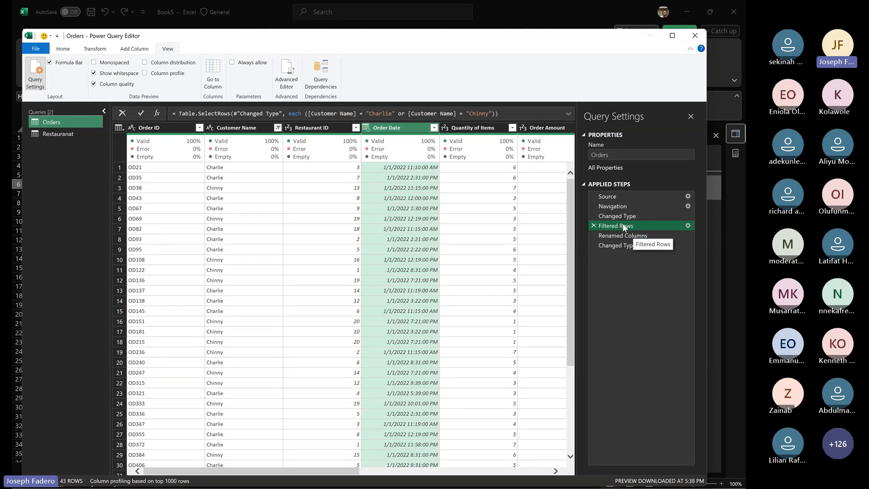
right_click(623, 224)
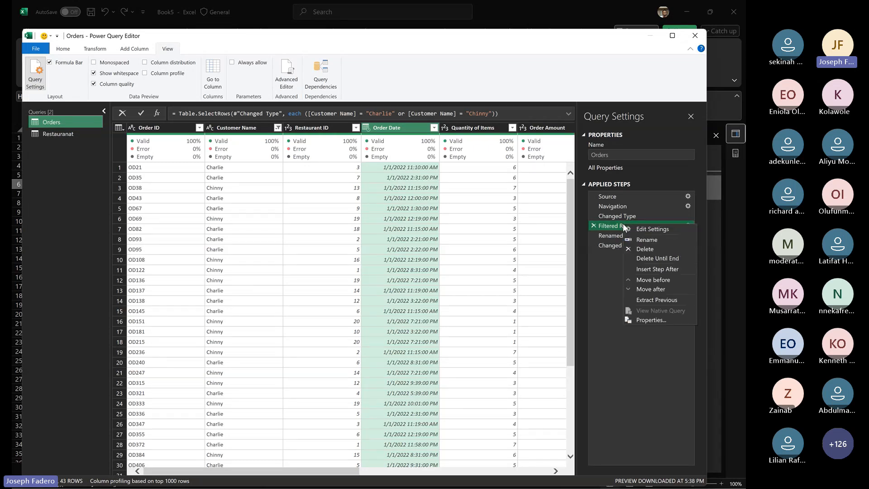
left_click(645, 248)
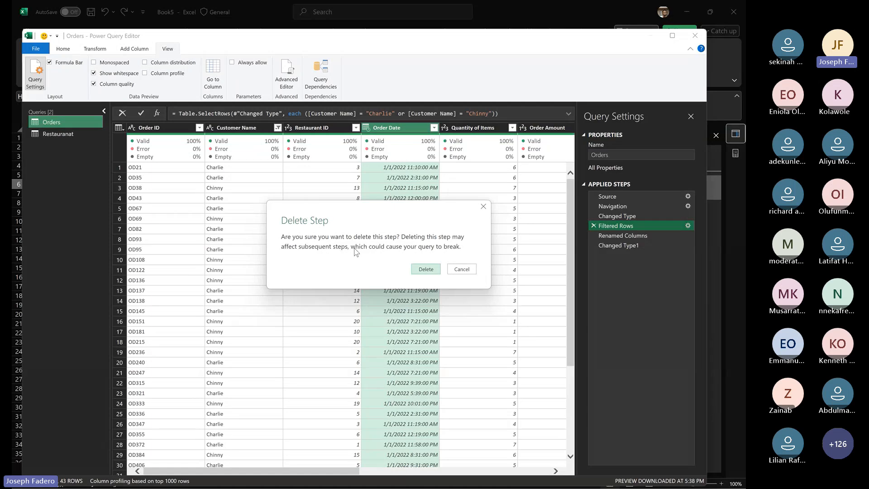
left_click(428, 271)
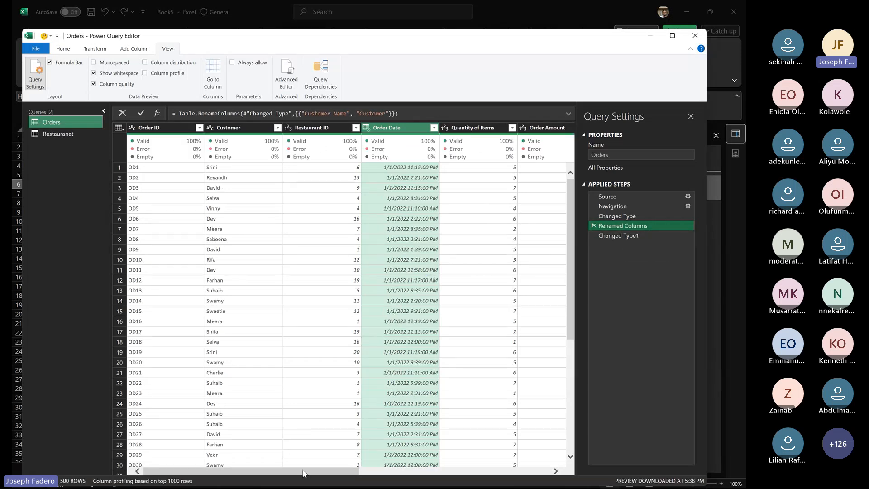
- Compare the data at the Changed Type1 and Renamed Columns steps, and examine the Orders M code in the Advanced Editor without changing it
left_click(624, 235)
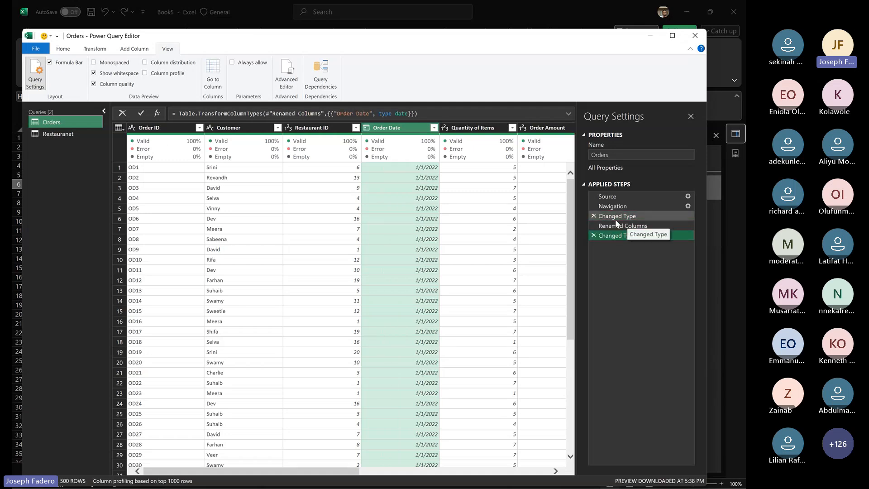
left_click(617, 226)
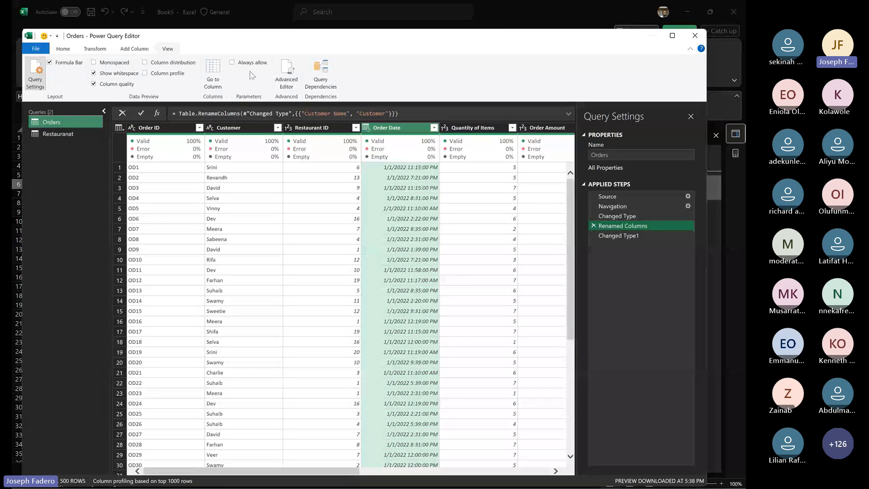
left_click(294, 79)
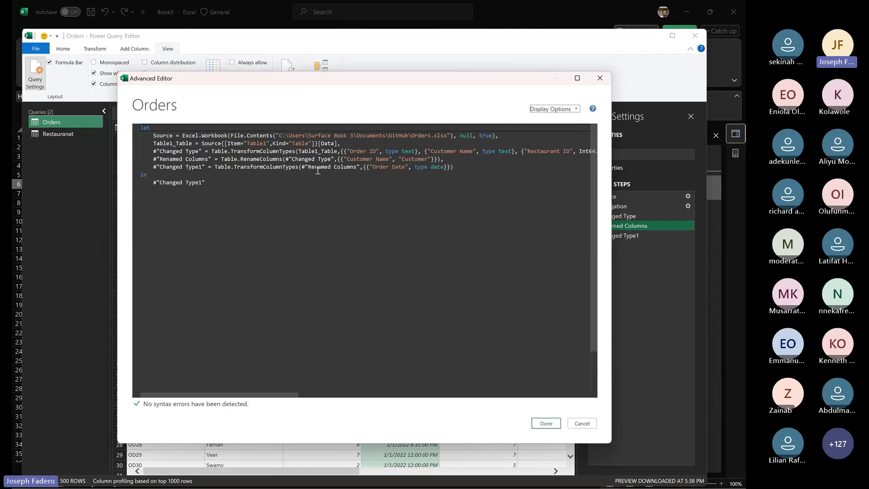
left_click(480, 169)
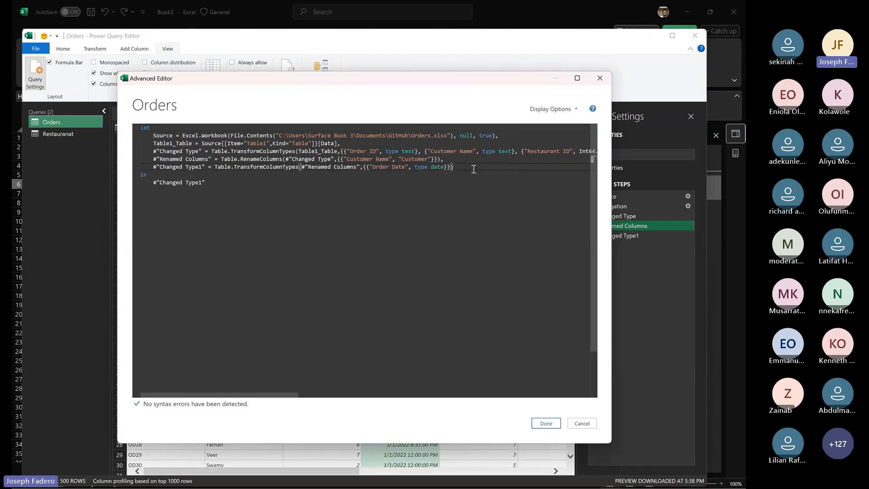
left_click(600, 79)
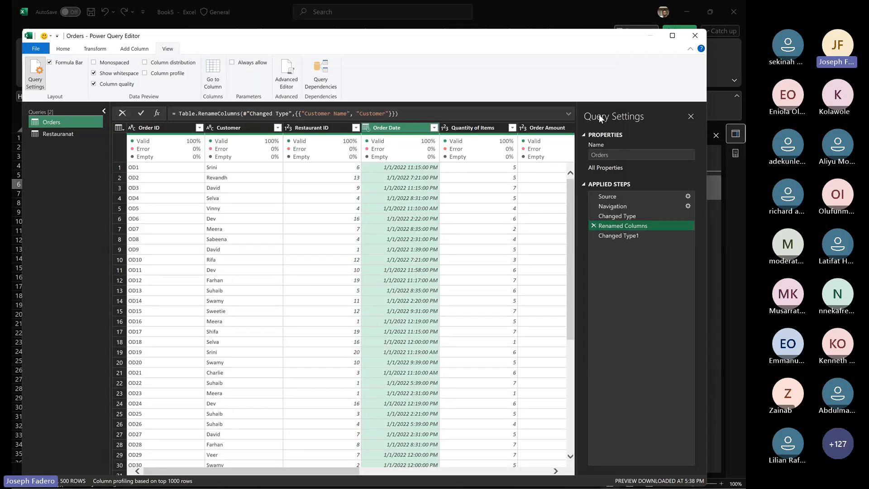
- Delete the Changed Type1 and Renamed Columns applied steps from the Orders query
left_click(605, 238)
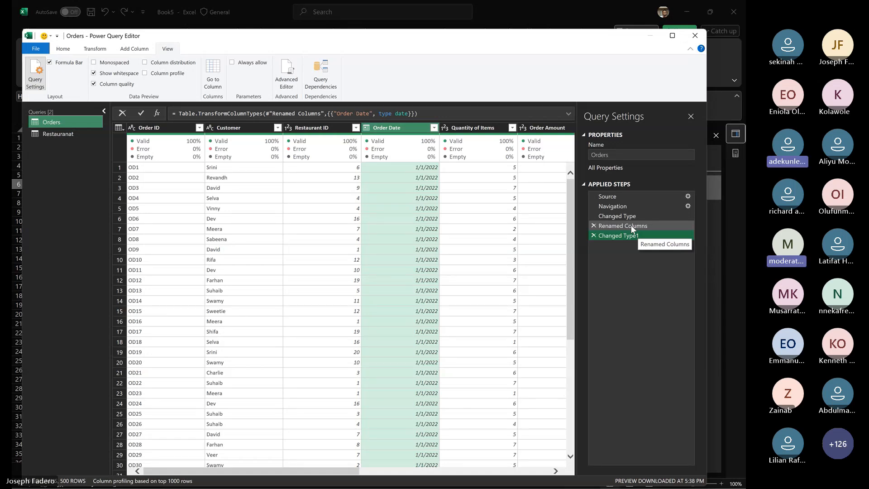
left_click(593, 236)
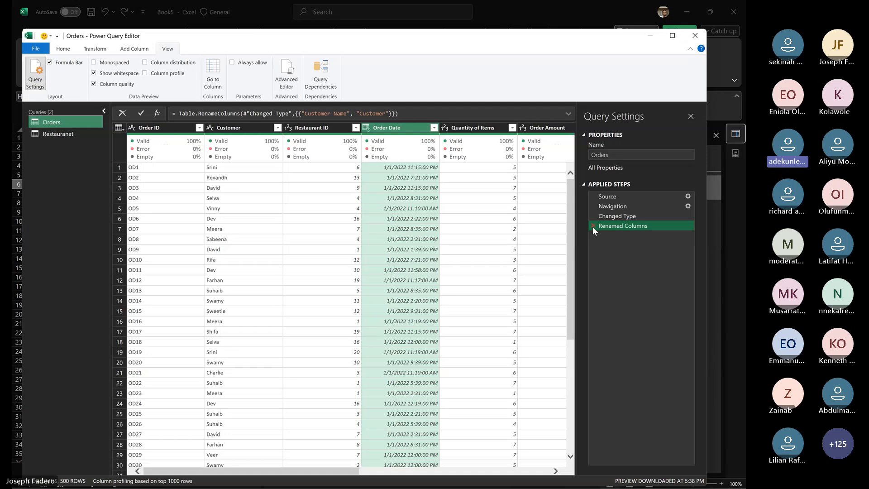
left_click(593, 226)
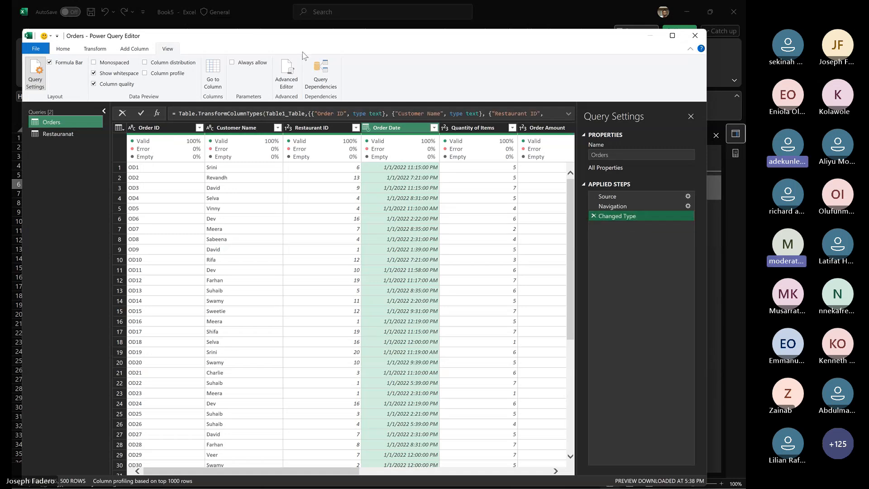
- Close the Power Query Editor and return to the workbook
left_click(62, 48)
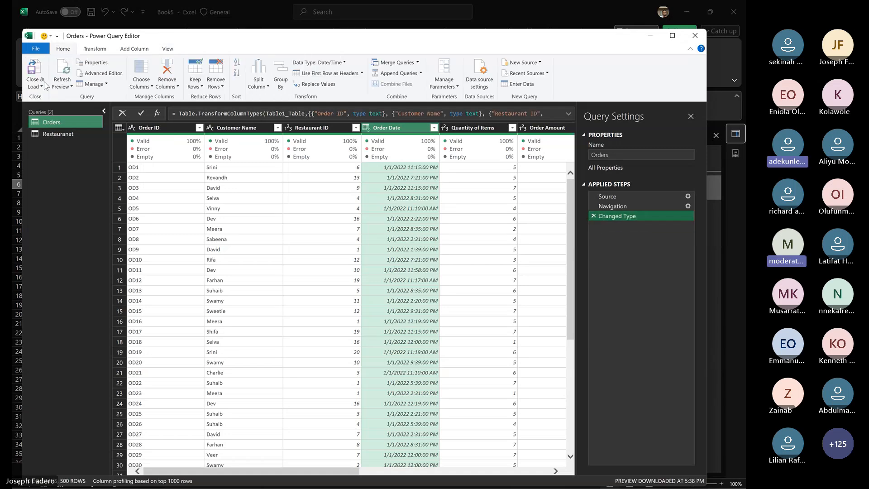
left_click(41, 86)
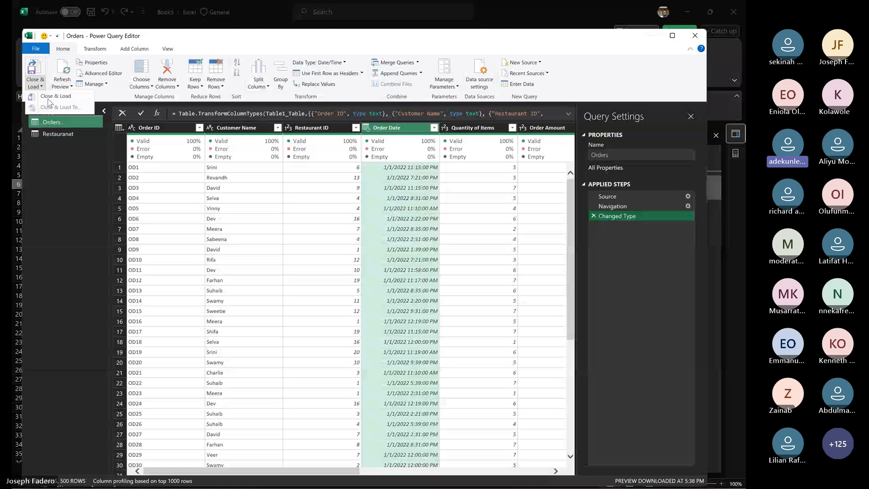
left_click(695, 39)
left_click(694, 39)
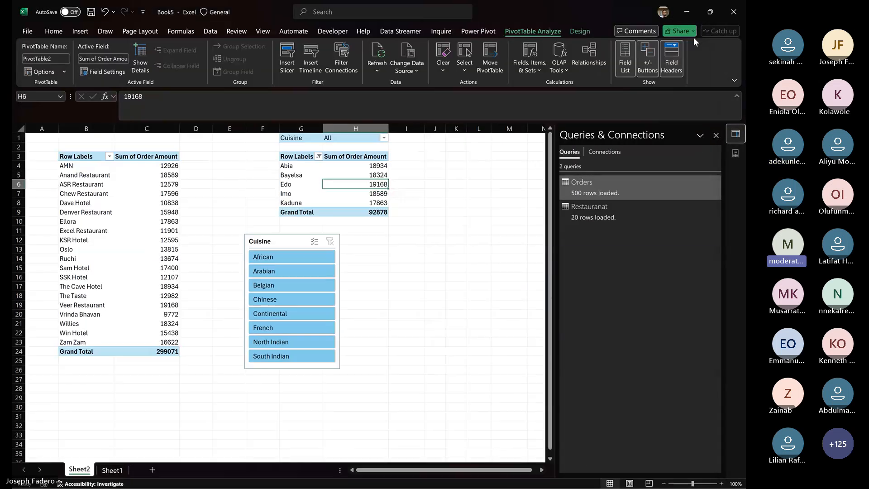
- Open the workbook's data model in Power Pivot, switch to Data View, and view the Orders and Restauranat tables
left_click(426, 256)
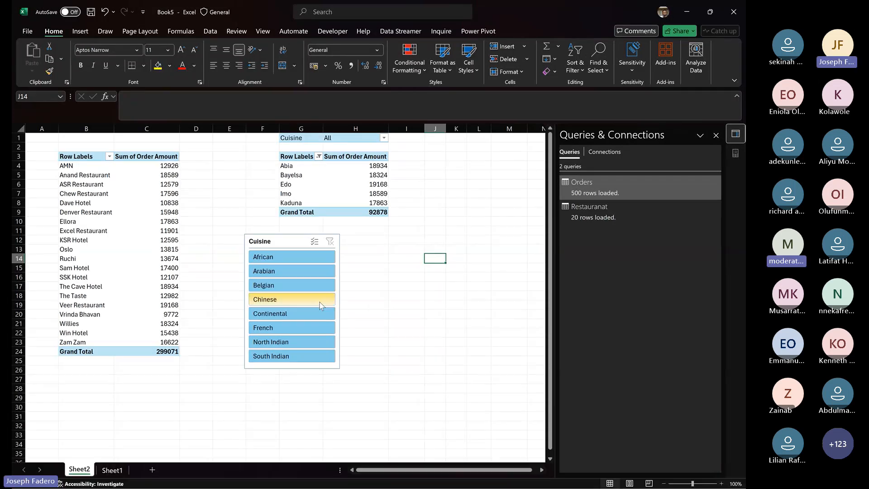
left_click(485, 30)
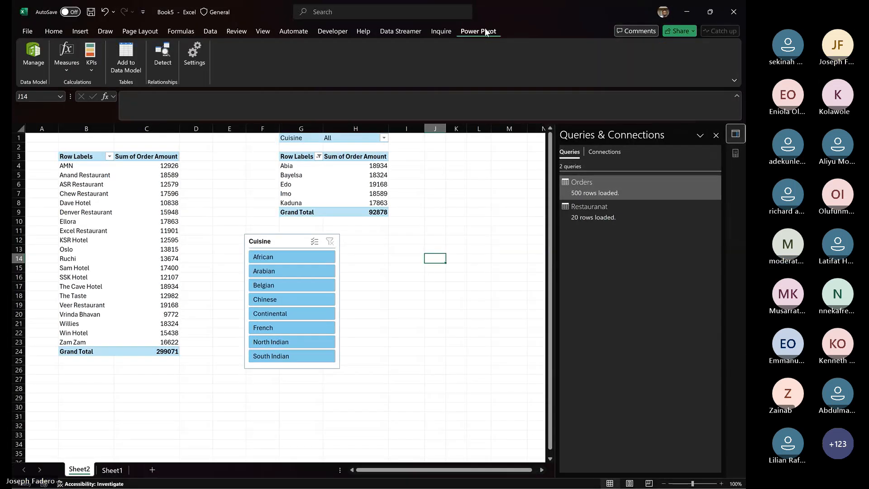
left_click(32, 56)
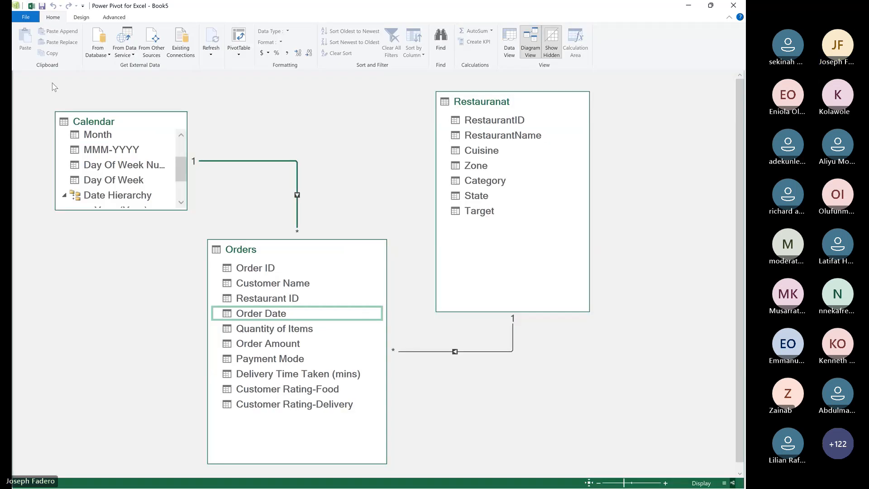
left_click(510, 49)
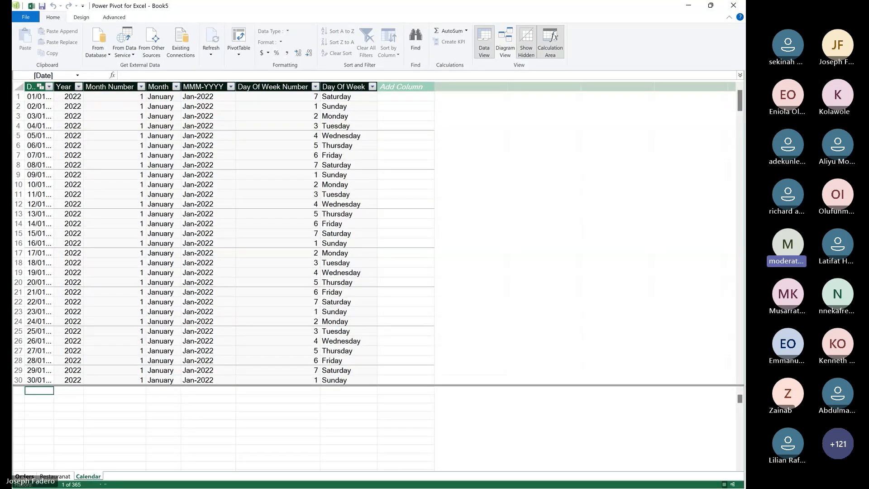
left_click(25, 476)
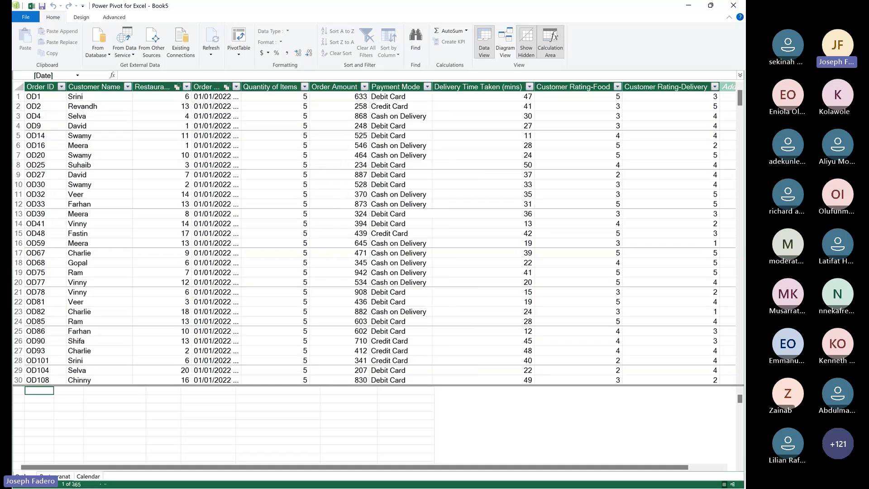
left_click(63, 477)
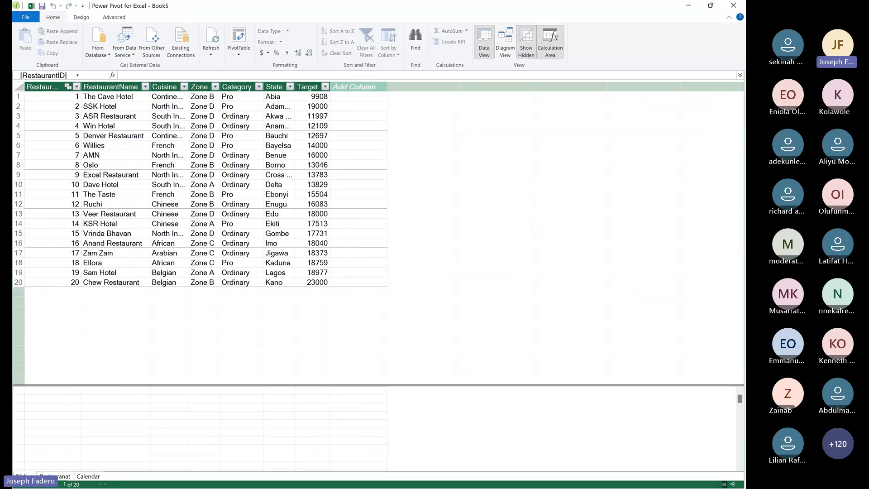
- Widen the Order Date and Restaurant ID columns in the Orders table and review all of its columns
left_click(20, 476)
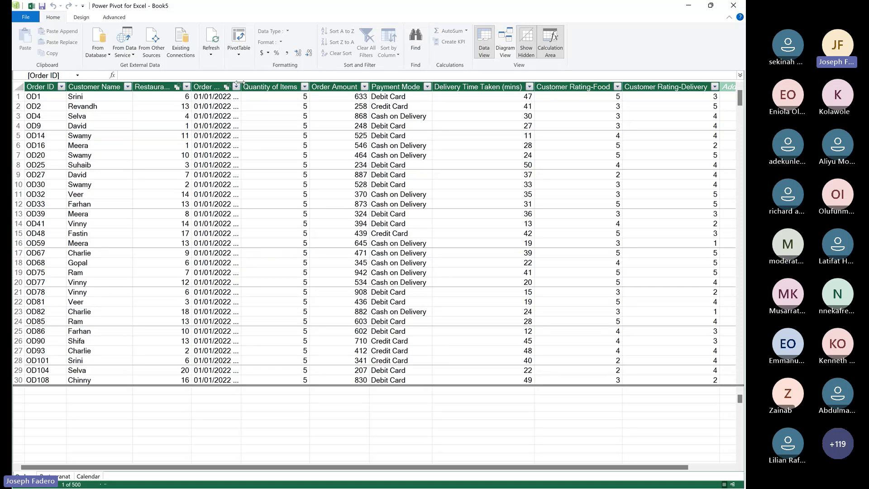
left_click_drag(240, 85, 292, 96)
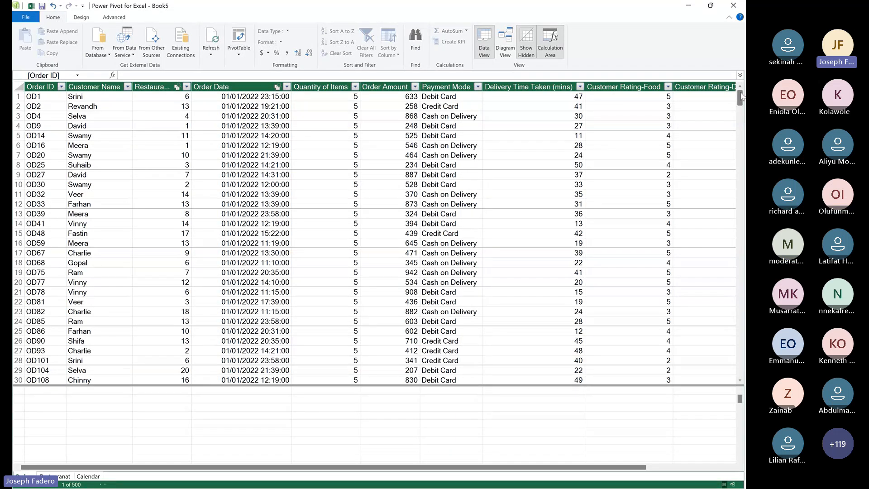
left_click_drag(742, 96, 743, 67)
double_click(191, 86)
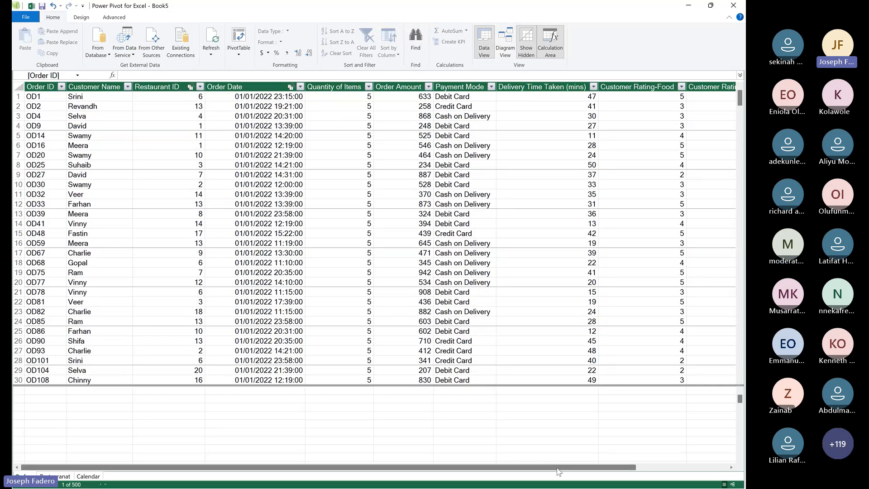
left_click_drag(558, 469, 656, 448)
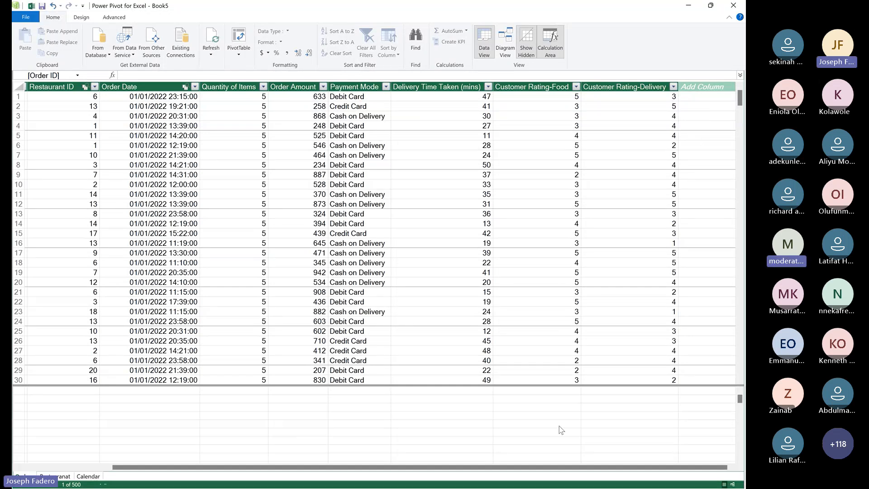
left_click_drag(565, 466, 174, 406)
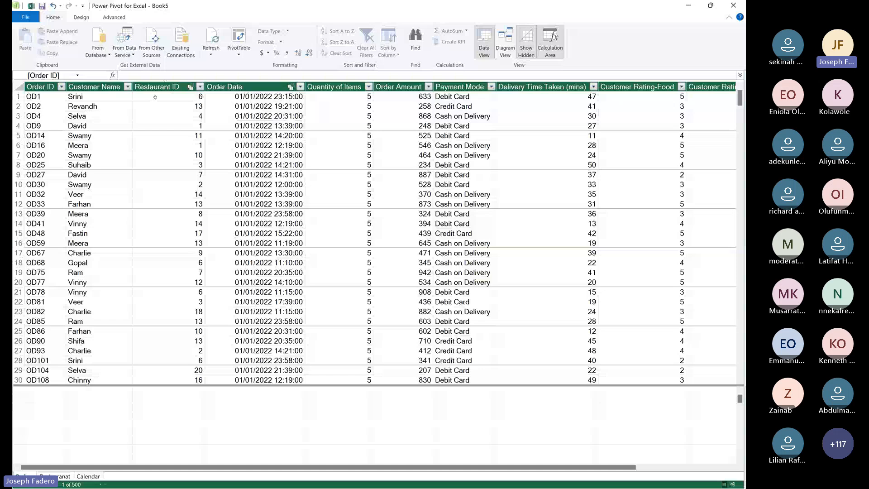
- Widen the RestaurantID column in the Restauranat table to show its full header, and select its first value
left_click(63, 477)
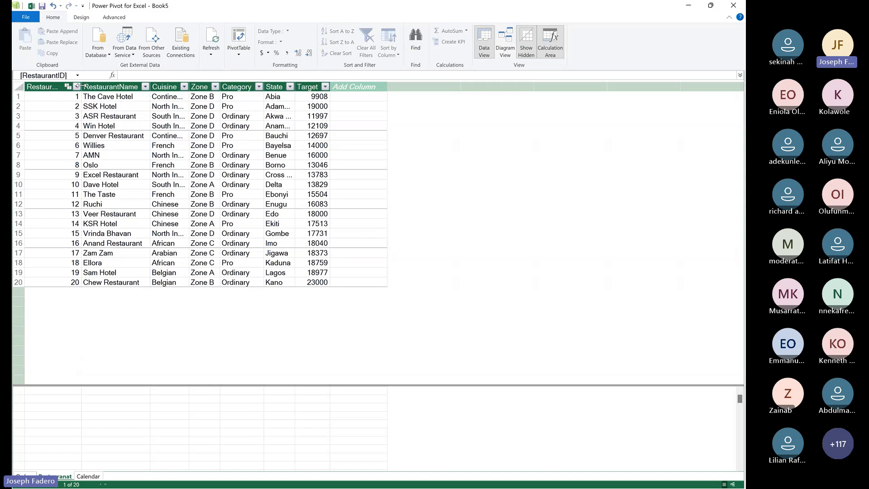
left_click_drag(80, 86, 106, 86)
left_click(92, 94)
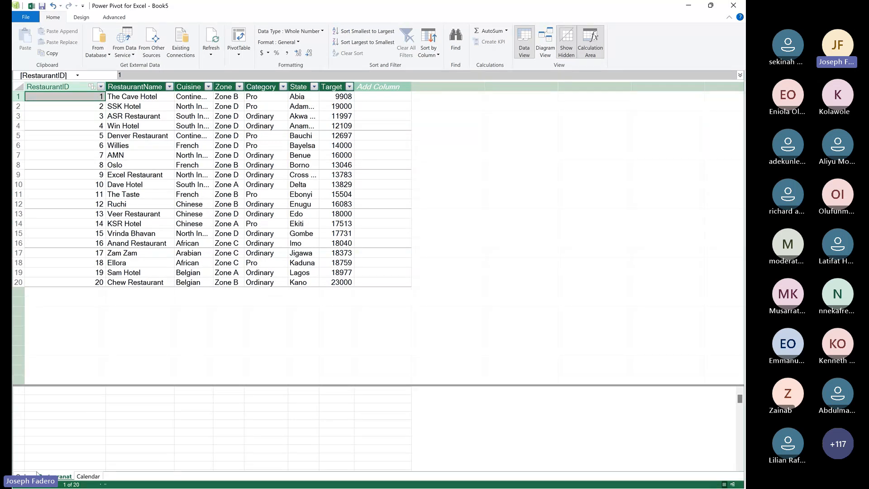
- Compare the contents of the Orders, Restauranat and Calendar tables in the data model
left_click(20, 476)
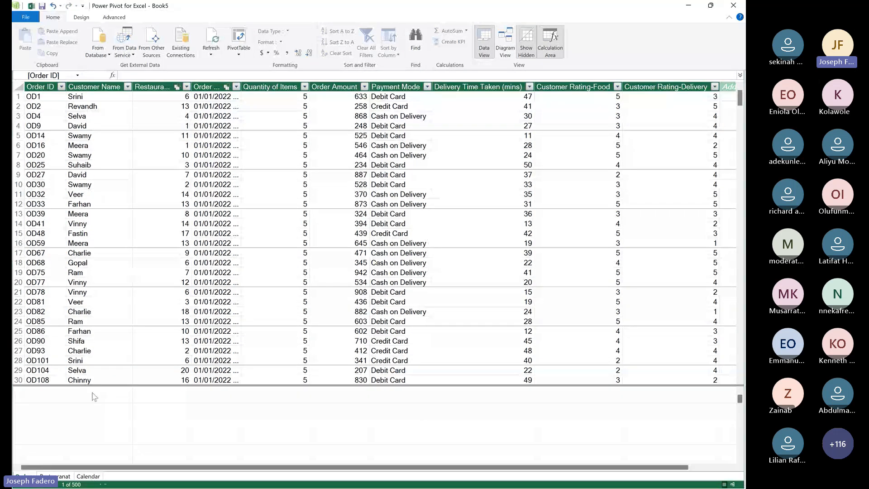
left_click(62, 477)
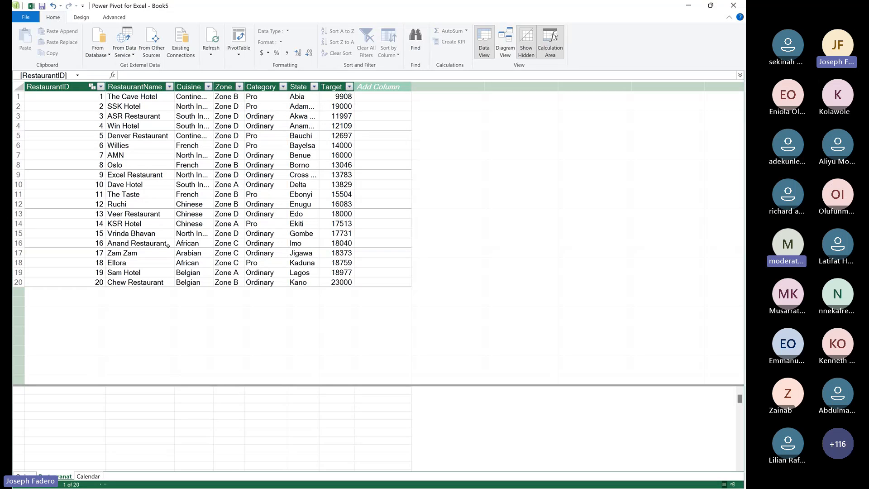
left_click(88, 477)
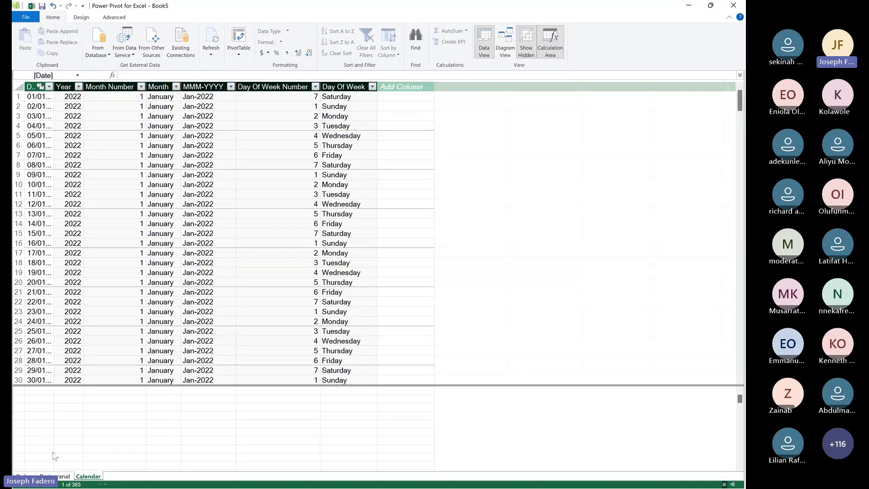
- Widen the Order Date column in the Orders table to show full dates and times, and review its records
left_click(22, 476)
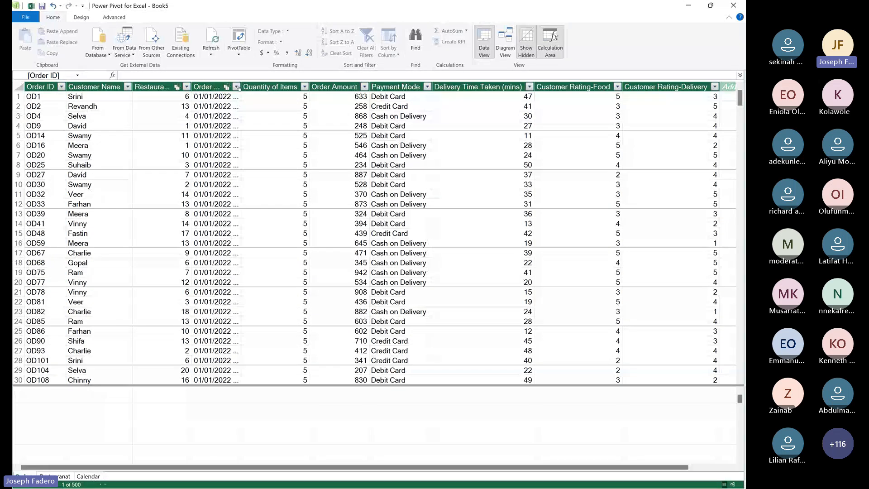
left_click(236, 87)
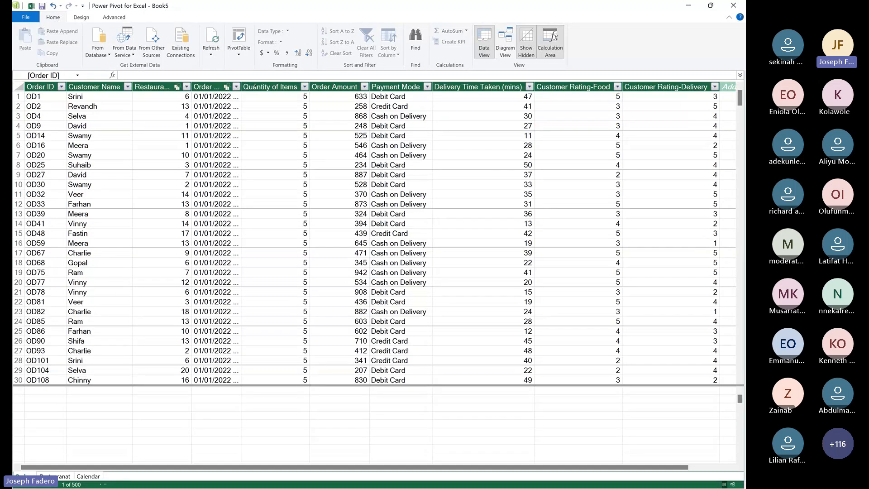
left_click_drag(237, 86, 264, 99)
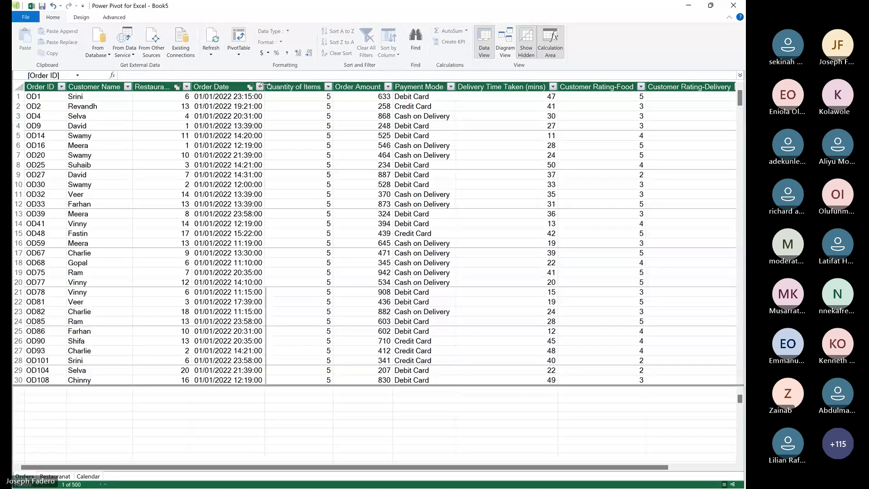
left_click_drag(265, 85, 268, 85)
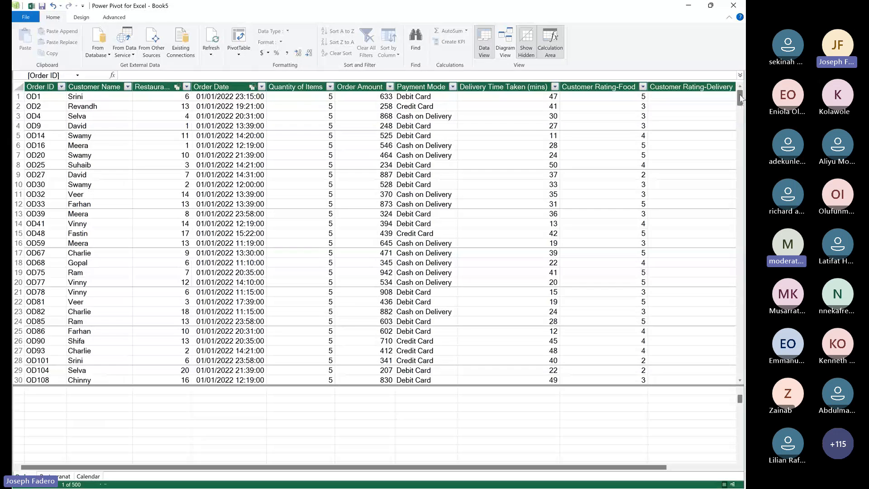
scroll(743, 143, "down", 1)
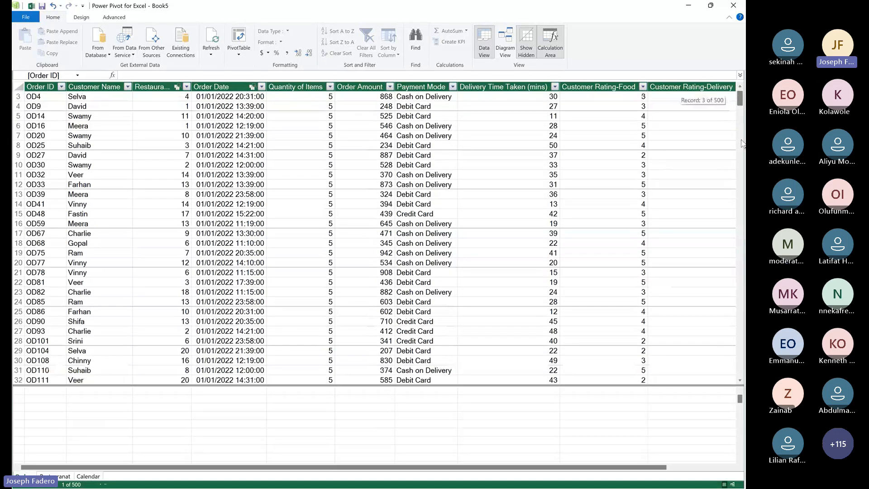
left_click_drag(742, 143, 745, 76)
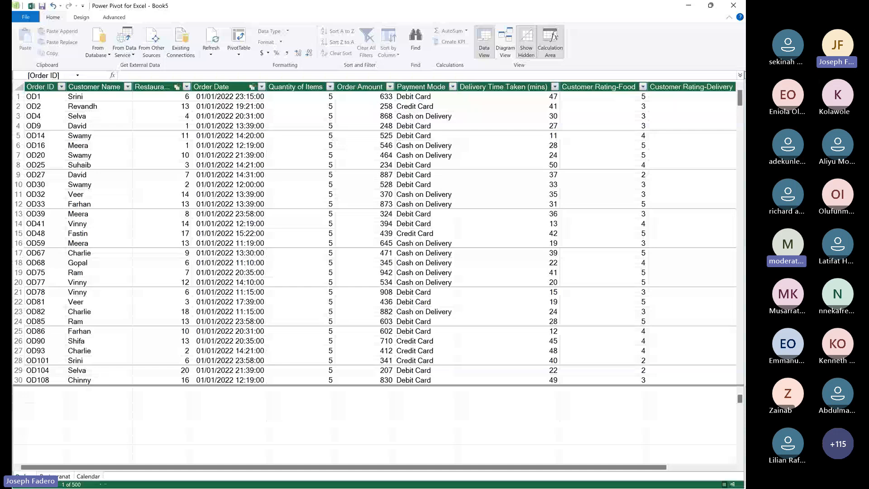